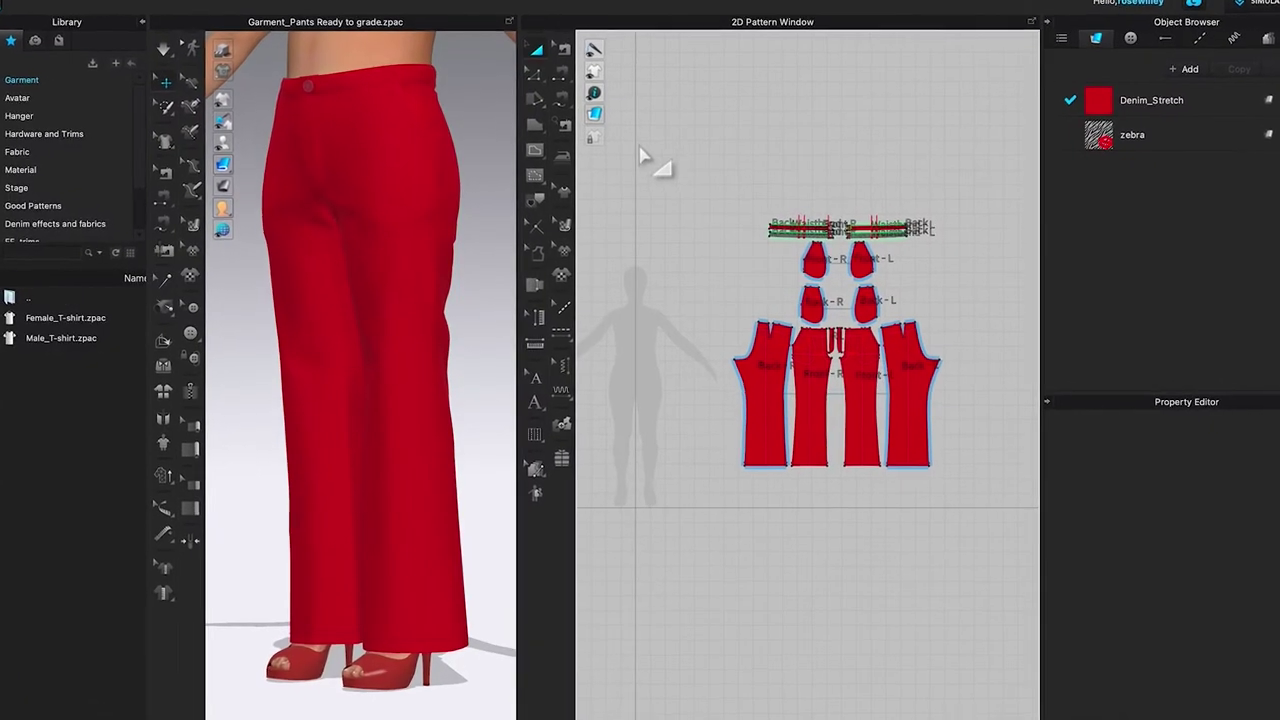
pyautogui.moveTo(640, 147); pyautogui.dragTo(1040, 510)
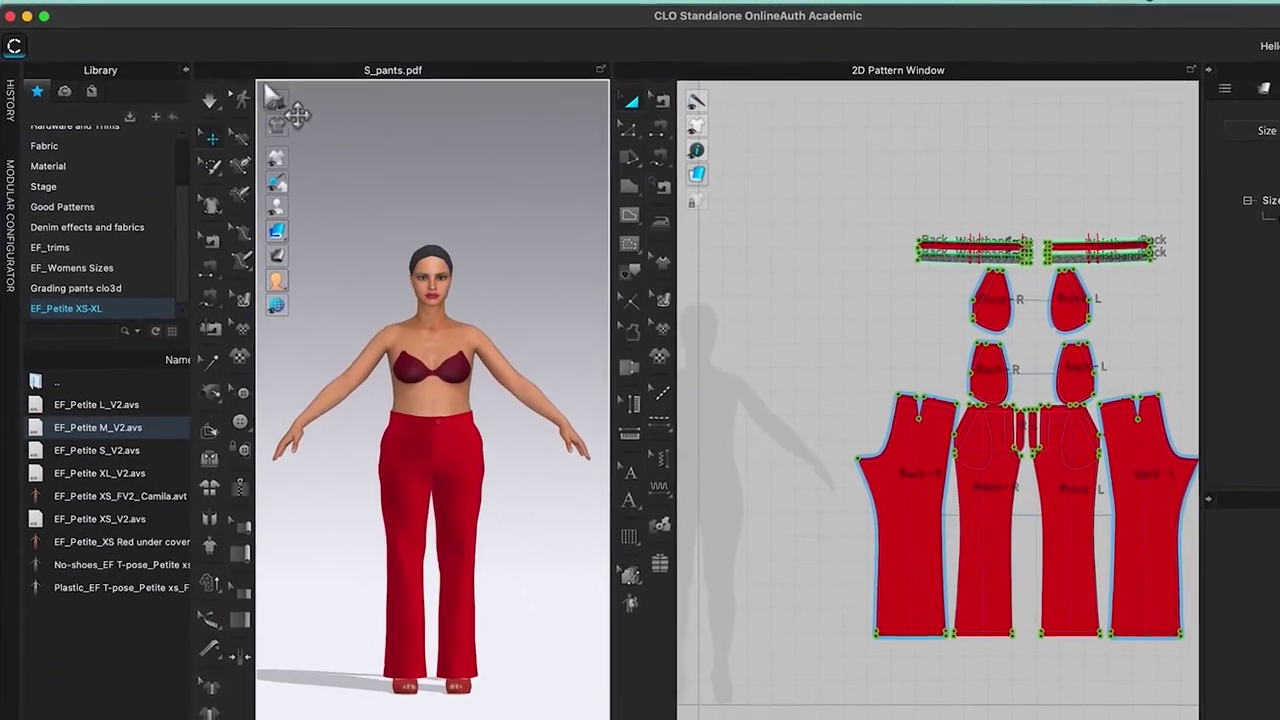
pyautogui.click(250, 5)
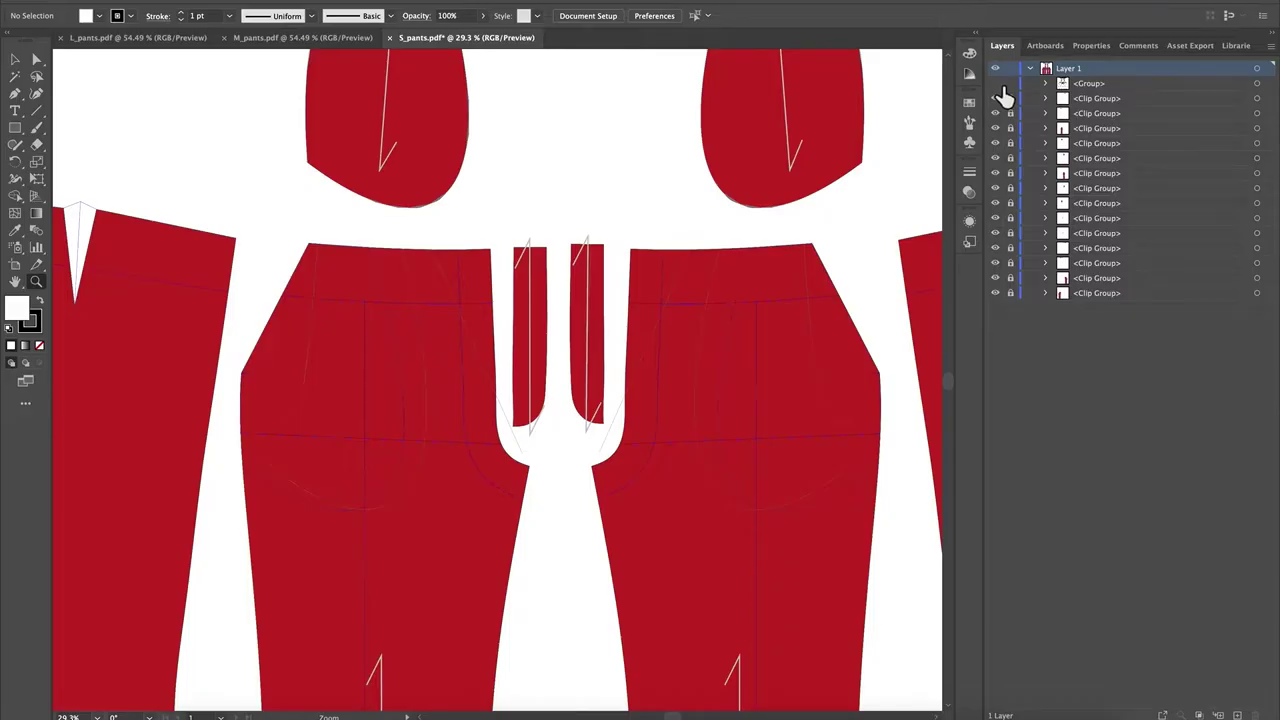
pyautogui.hotkey('ctrl', '0')
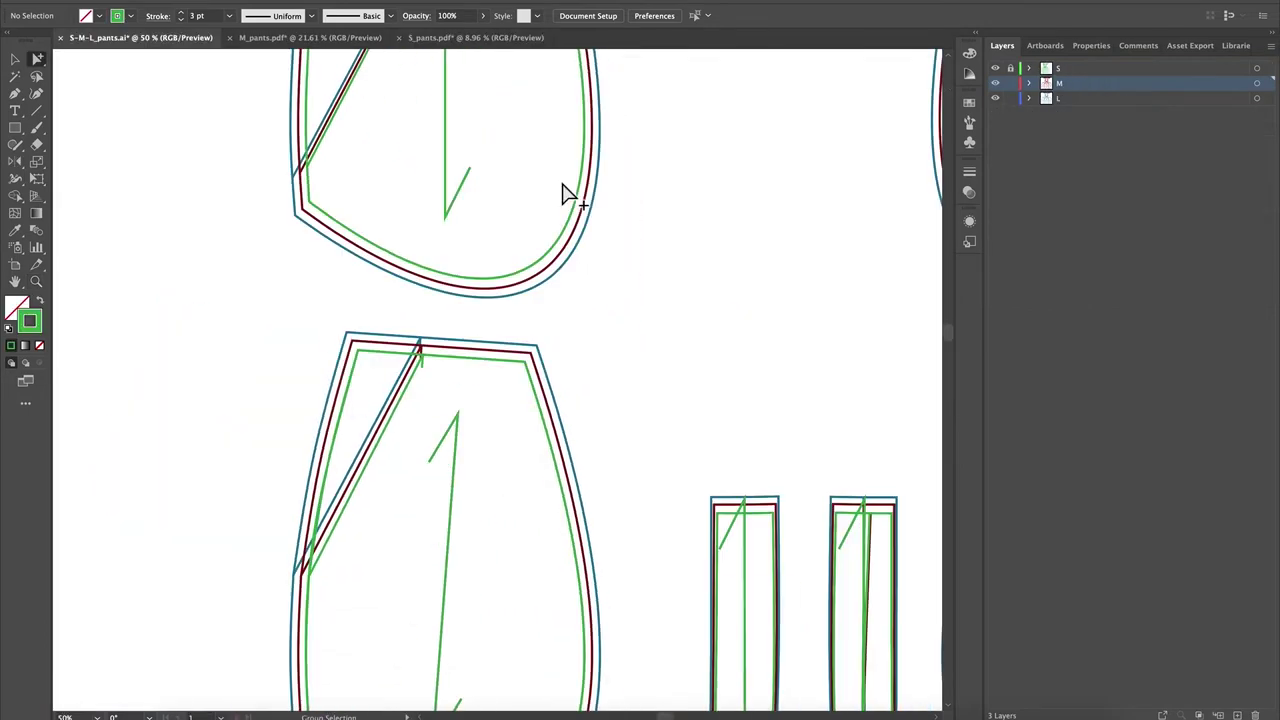
pyautogui.scroll(-3, 565, 195)
pyautogui.keyDown('alt'); pyautogui.scroll(-5, 563, 194); pyautogui.keyUp('alt')
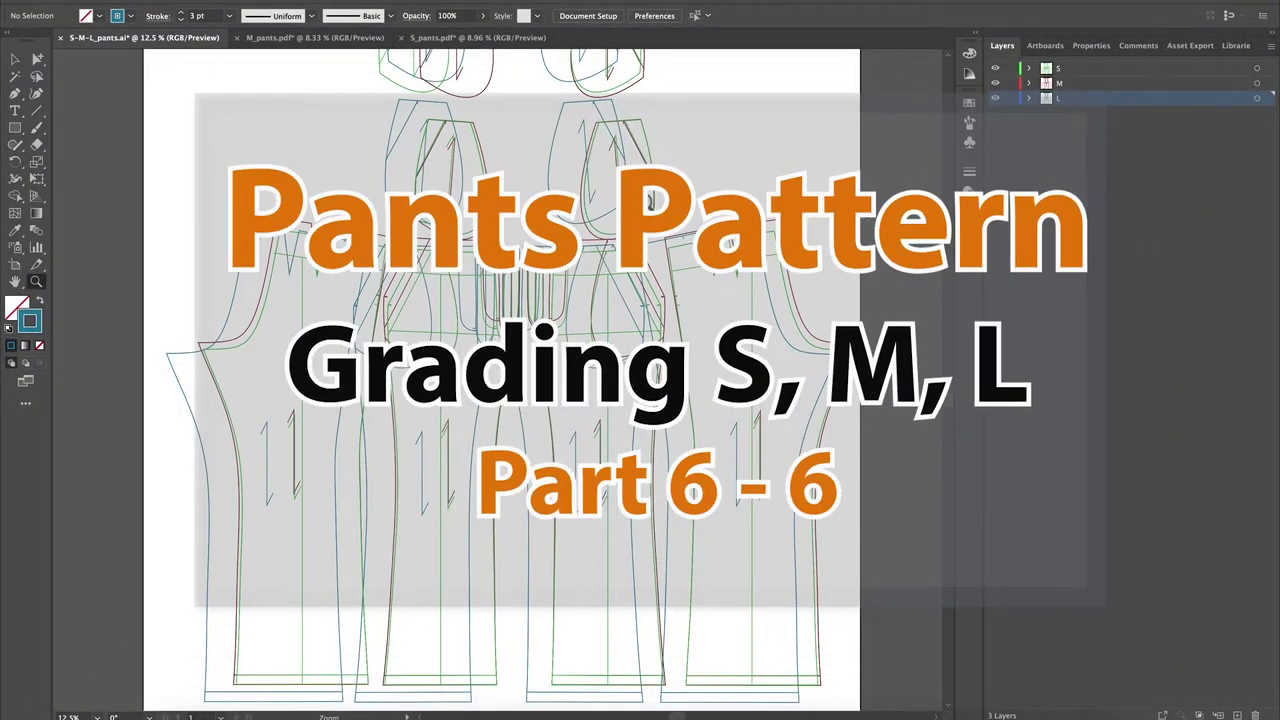
# Centre the S and M outlines of the right-hand back leg horizontally and vertically on the L outline as key object
pyautogui.press('v')
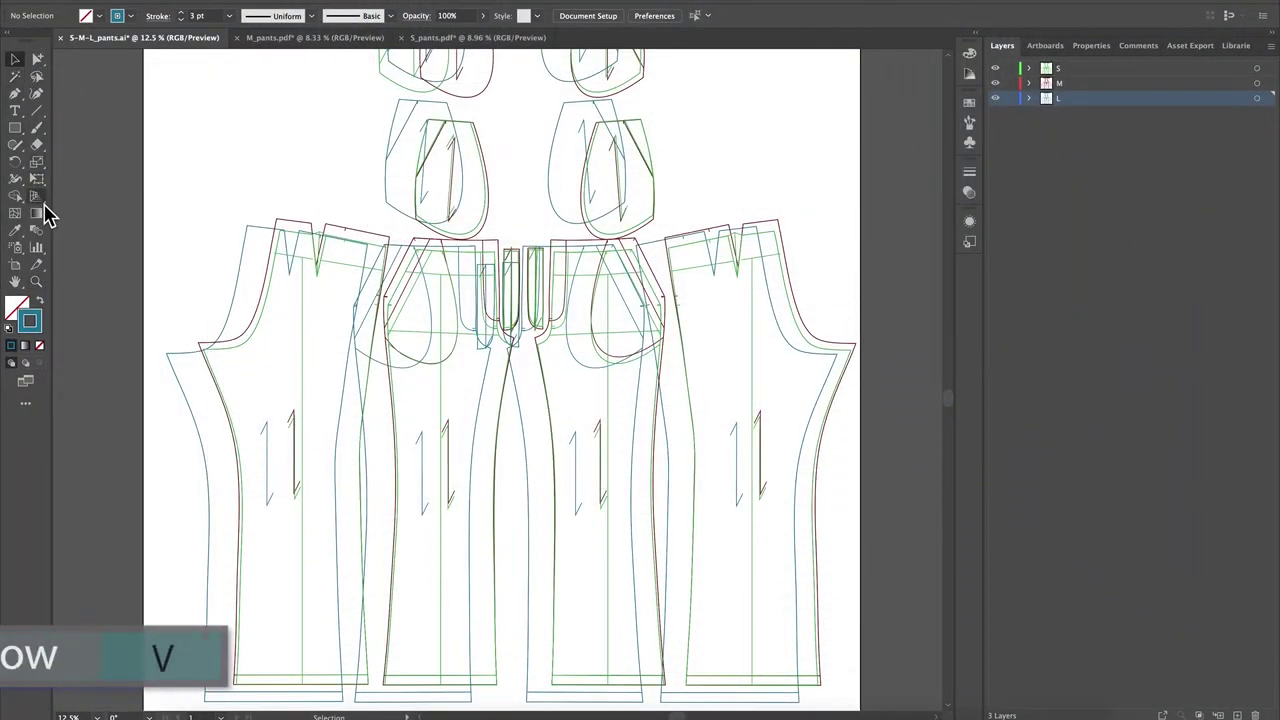
pyautogui.moveTo(705, 178); pyautogui.dragTo(835, 285)
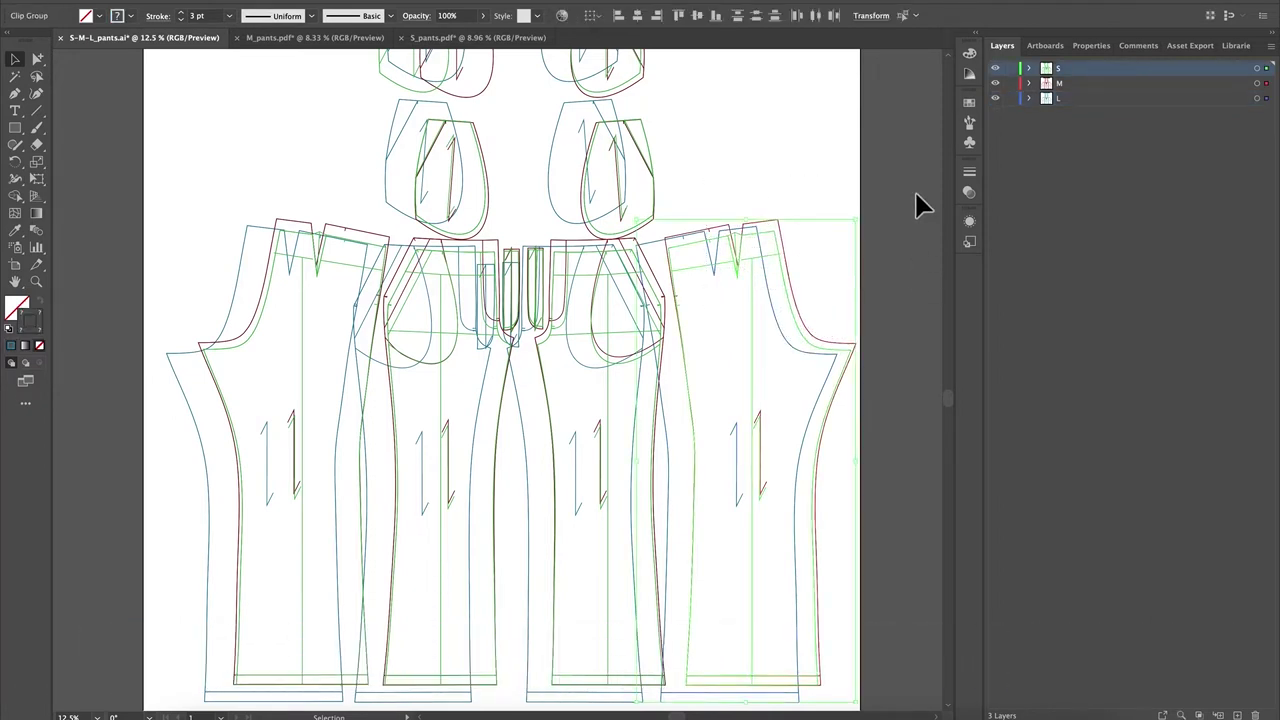
pyautogui.click(770, 130)
pyautogui.moveTo(688, 170); pyautogui.dragTo(860, 505)
pyautogui.click(761, 190)
pyautogui.moveTo(716, 185); pyautogui.dragTo(854, 256)
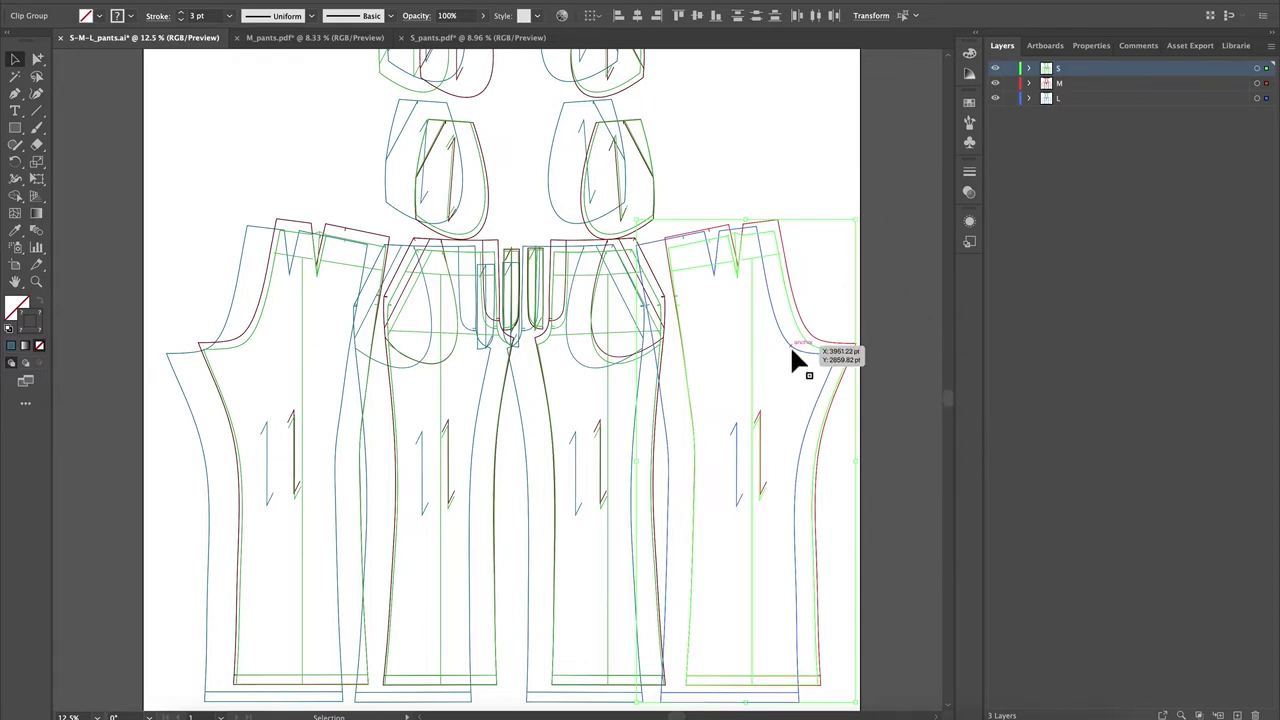
pyautogui.moveTo(797, 350); pyautogui.dragTo(802, 350)
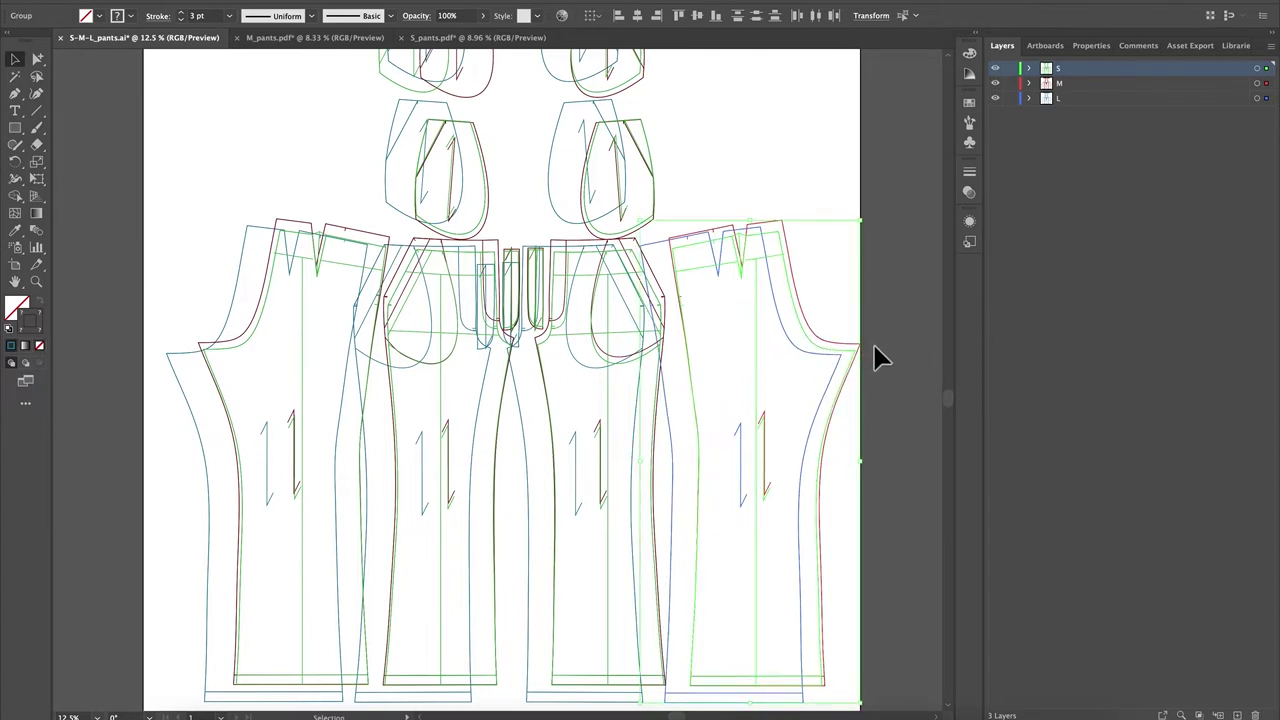
pyautogui.click(799, 352)
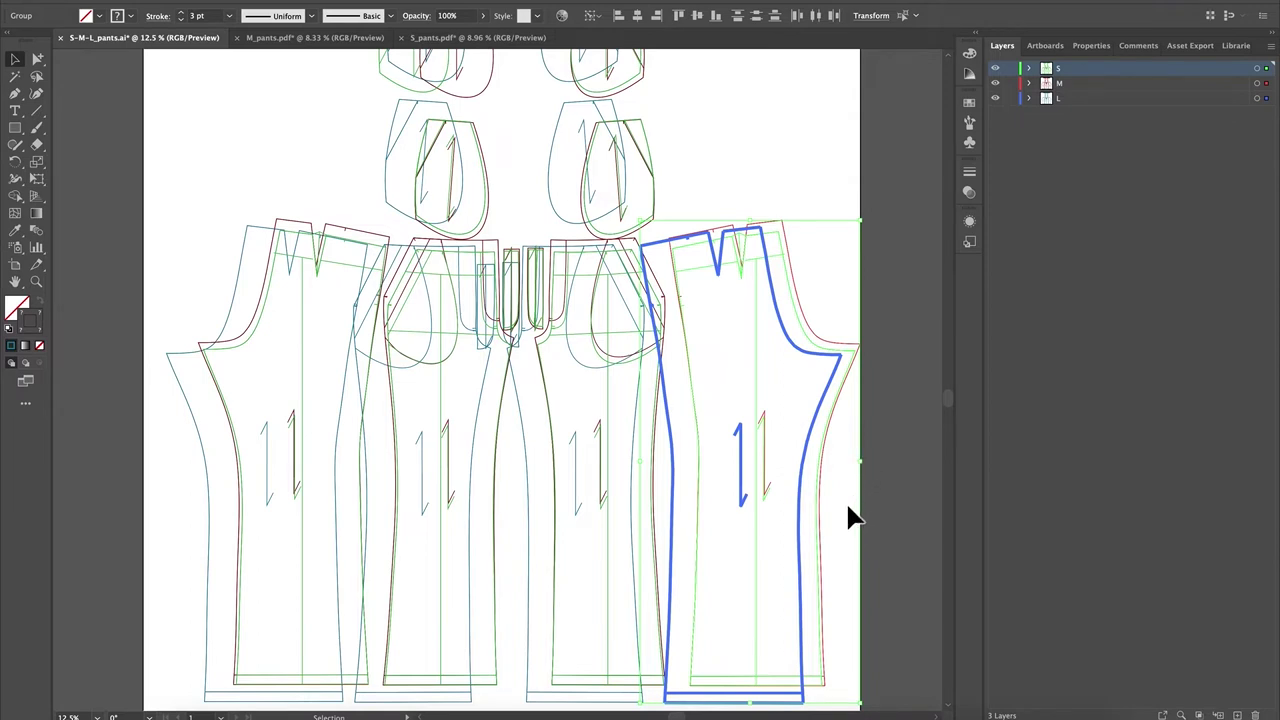
pyautogui.click(637, 16)
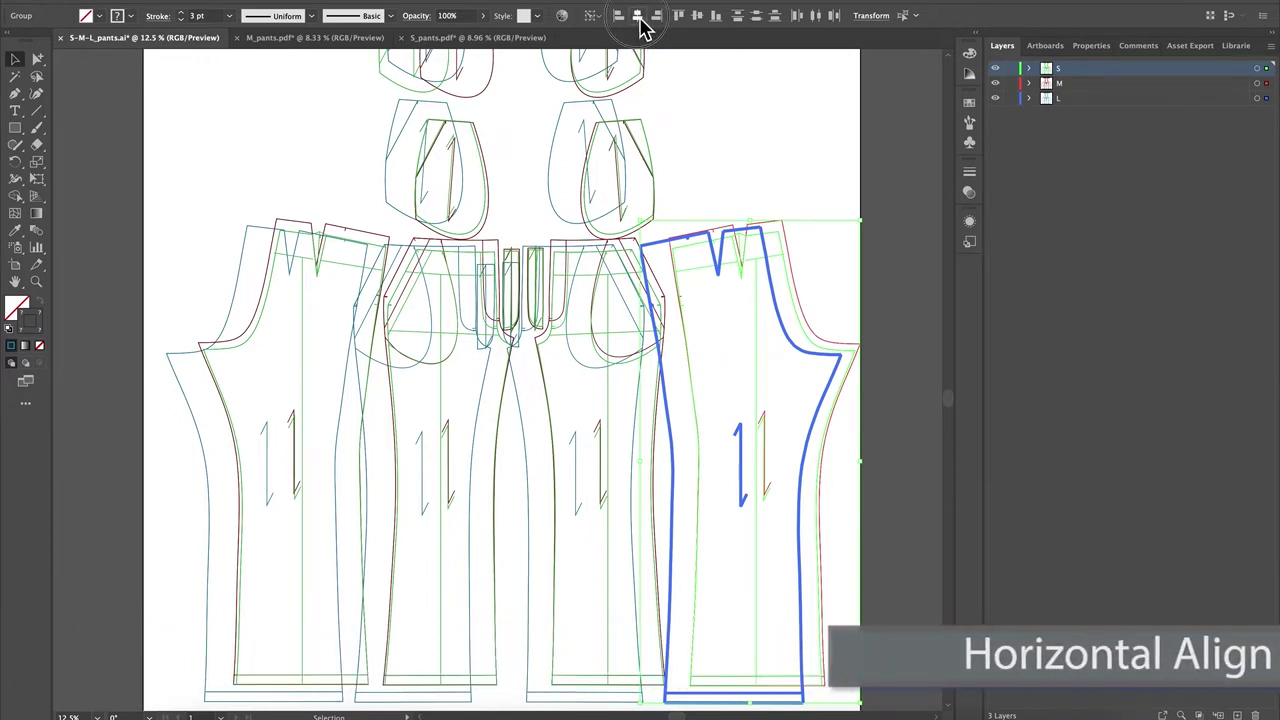
pyautogui.click(638, 17)
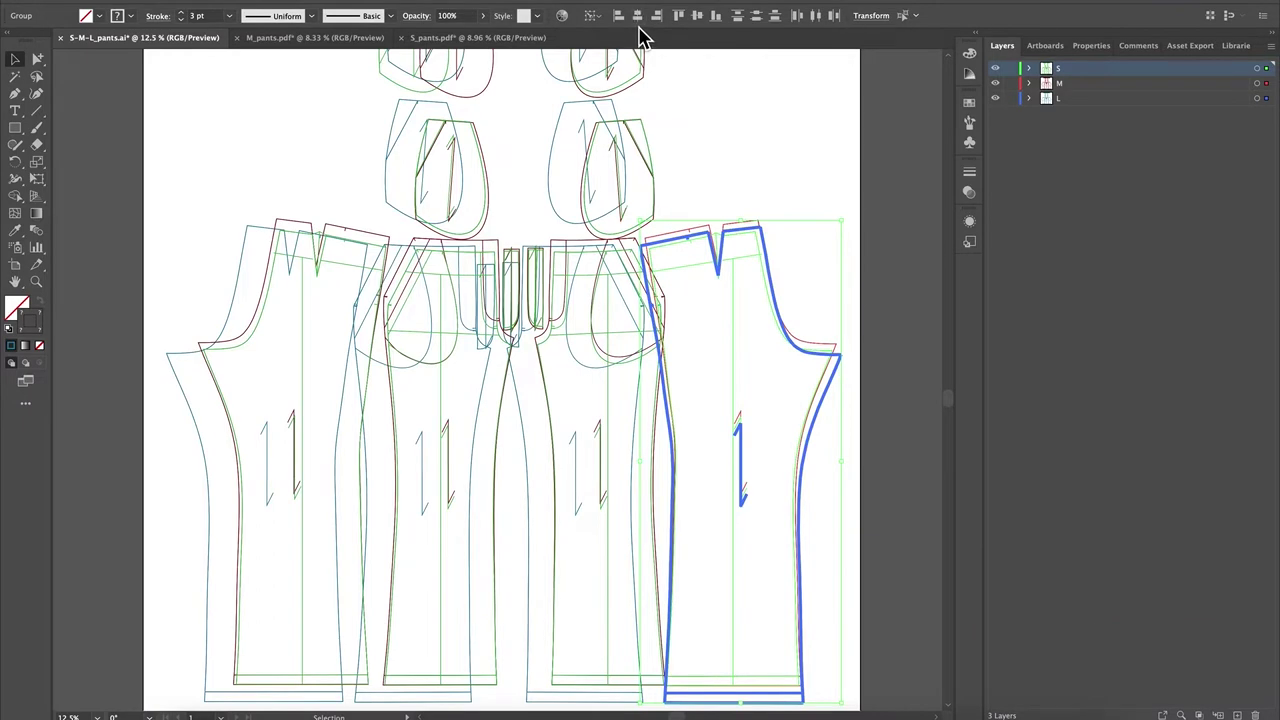
pyautogui.click(1093, 46)
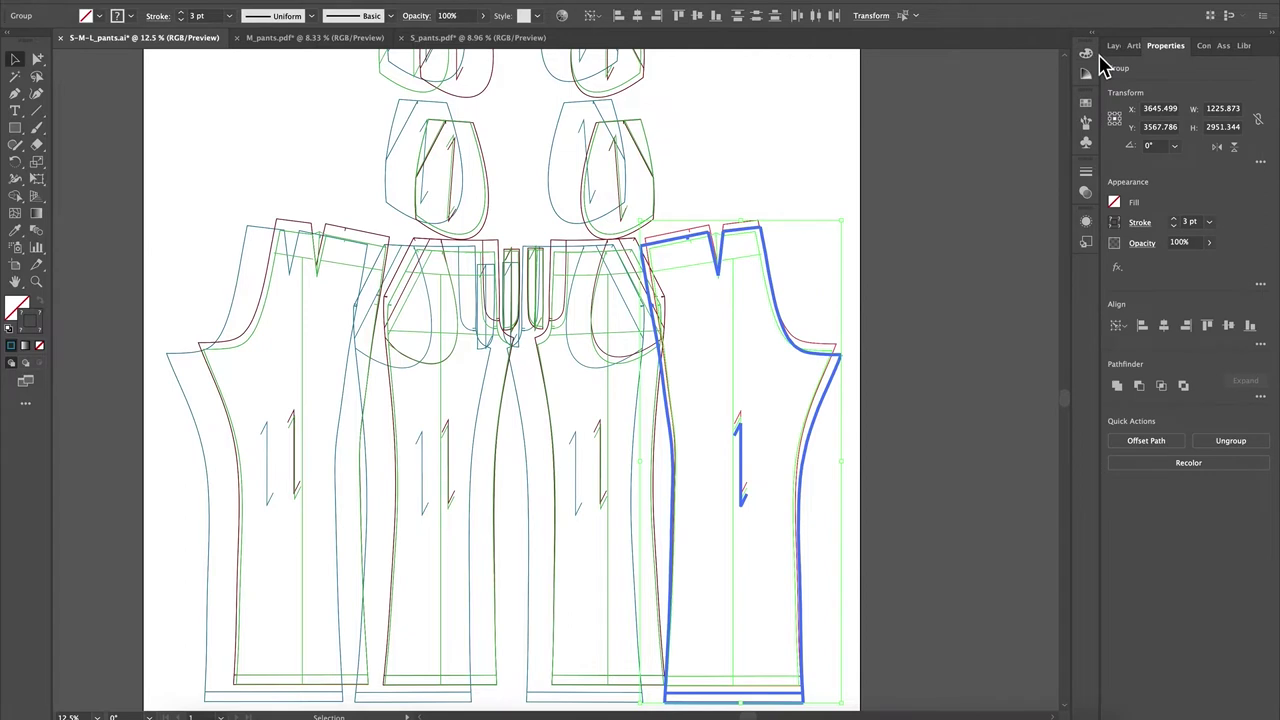
pyautogui.click(1230, 330)
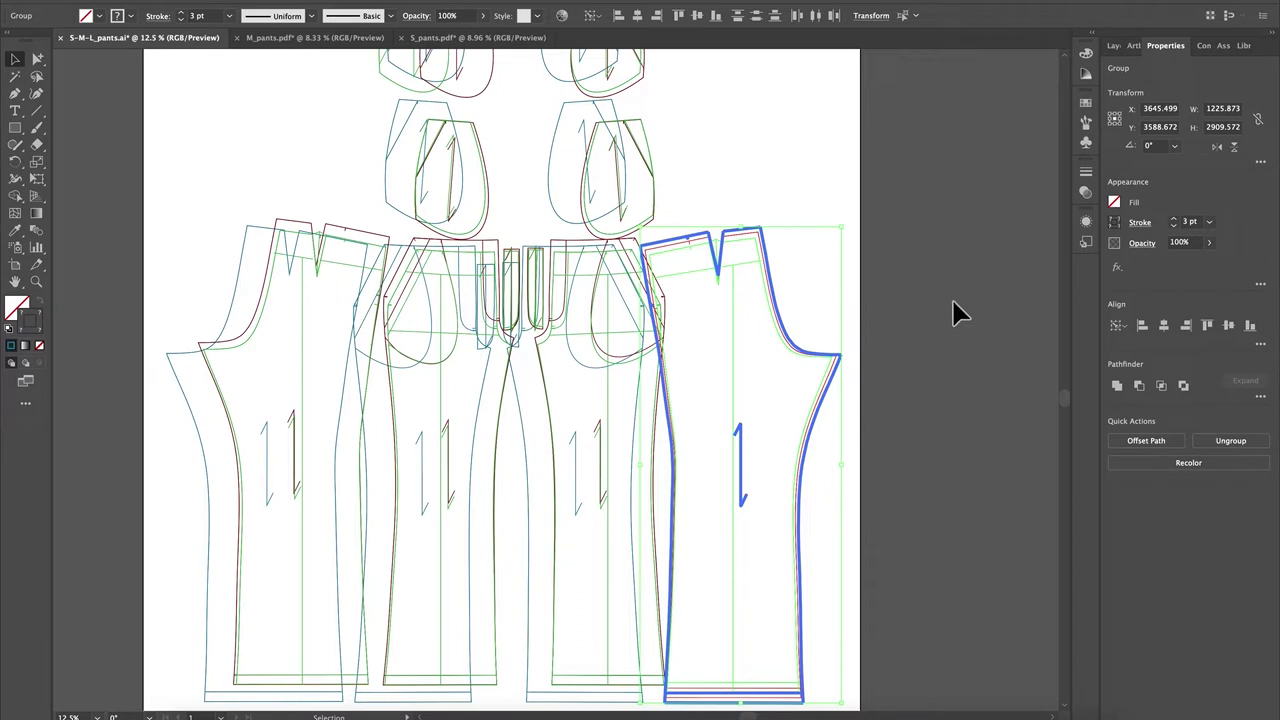
# Move the stacked right-hand back leg slightly outward, away from the neighbouring front leg, and deselect it
pyautogui.click(998, 292)
pyautogui.moveTo(698, 173); pyautogui.dragTo(832, 305)
pyautogui.moveTo(798, 356); pyautogui.dragTo(815, 352)
pyautogui.click(955, 362)
# Centre the right-hand front leg's S and M outlines on the L outline in both directions and shift the stack towards the back leg
pyautogui.scroll(-2, 960, 405)
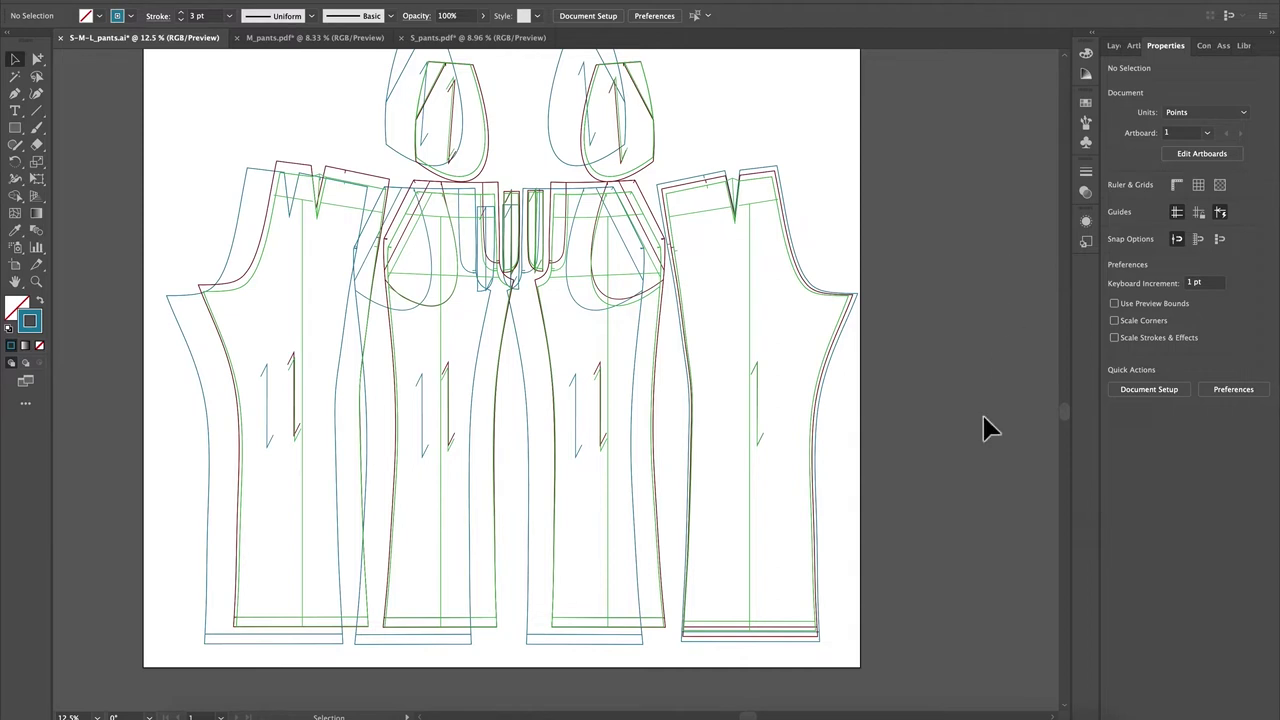
pyautogui.scroll(-1, 813, 452)
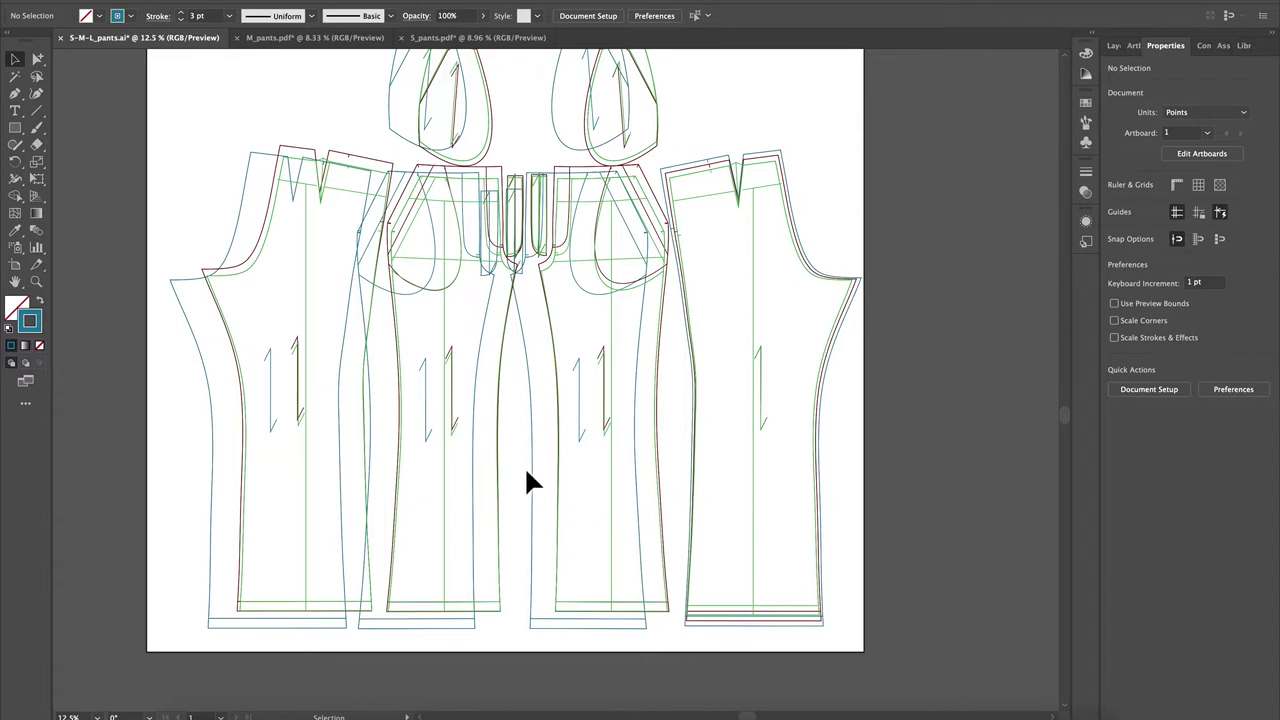
pyautogui.moveTo(518, 504); pyautogui.dragTo(668, 636)
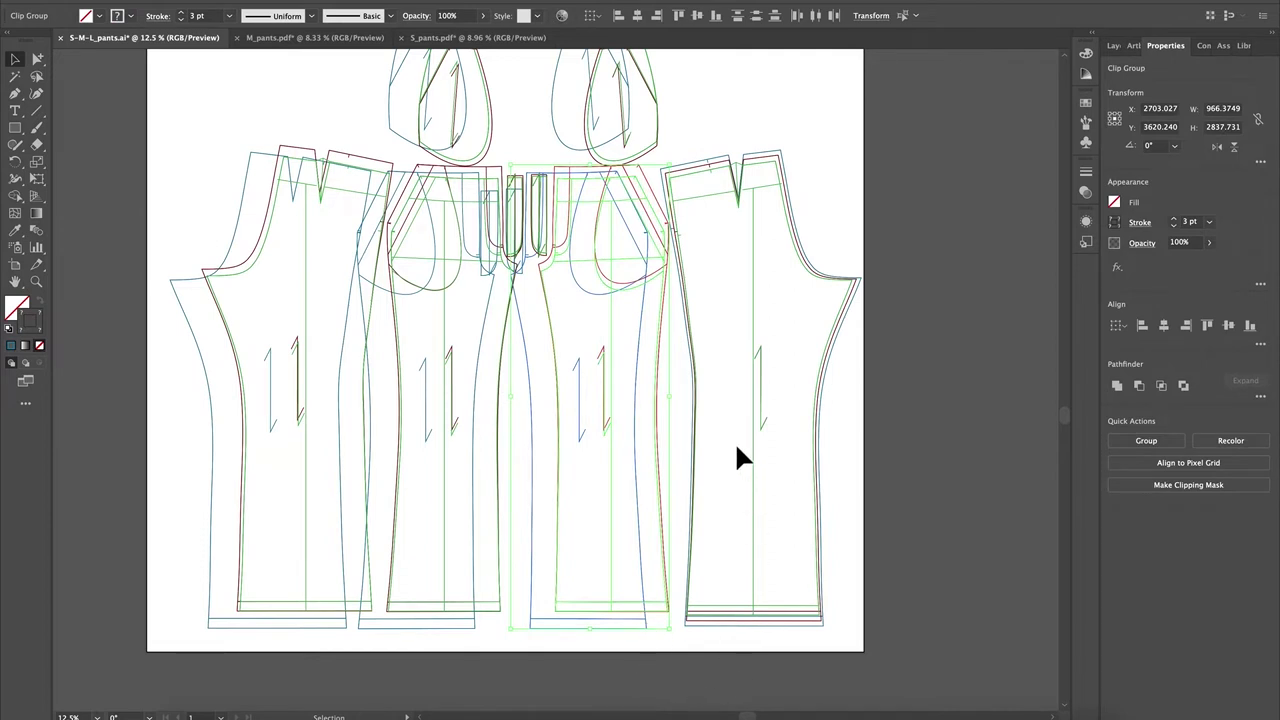
pyautogui.click(531, 539)
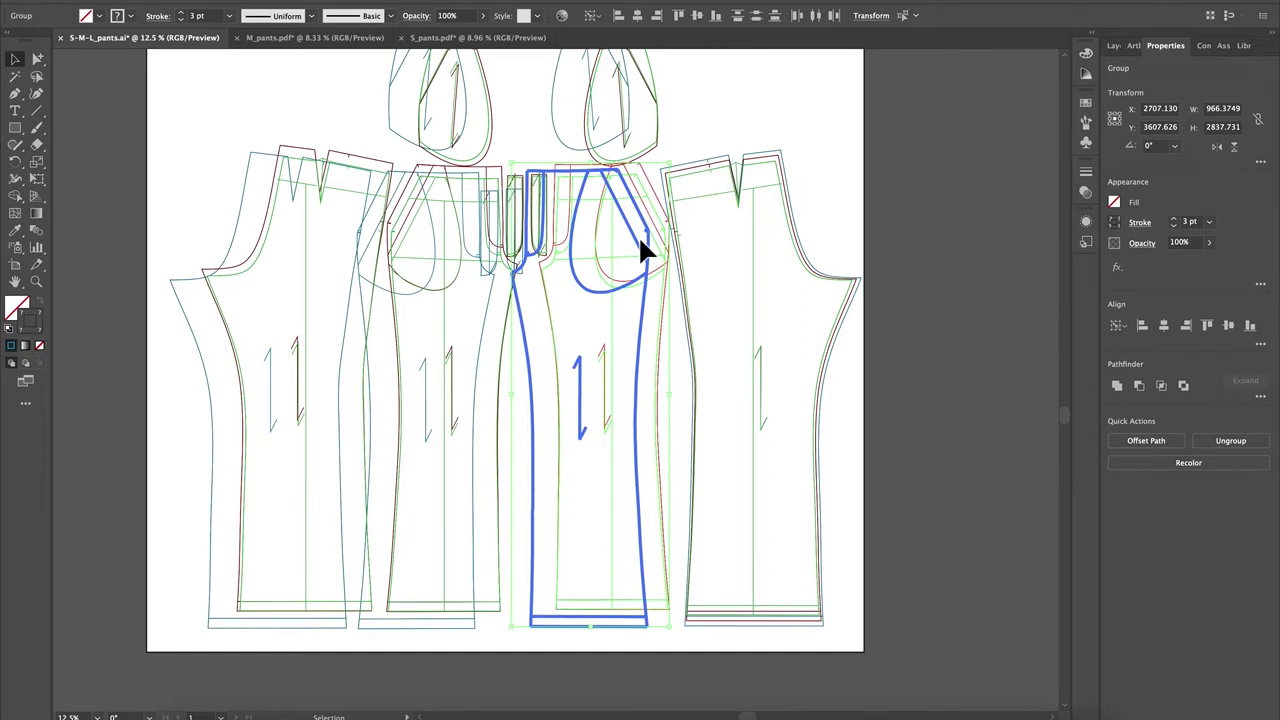
pyautogui.click(638, 17)
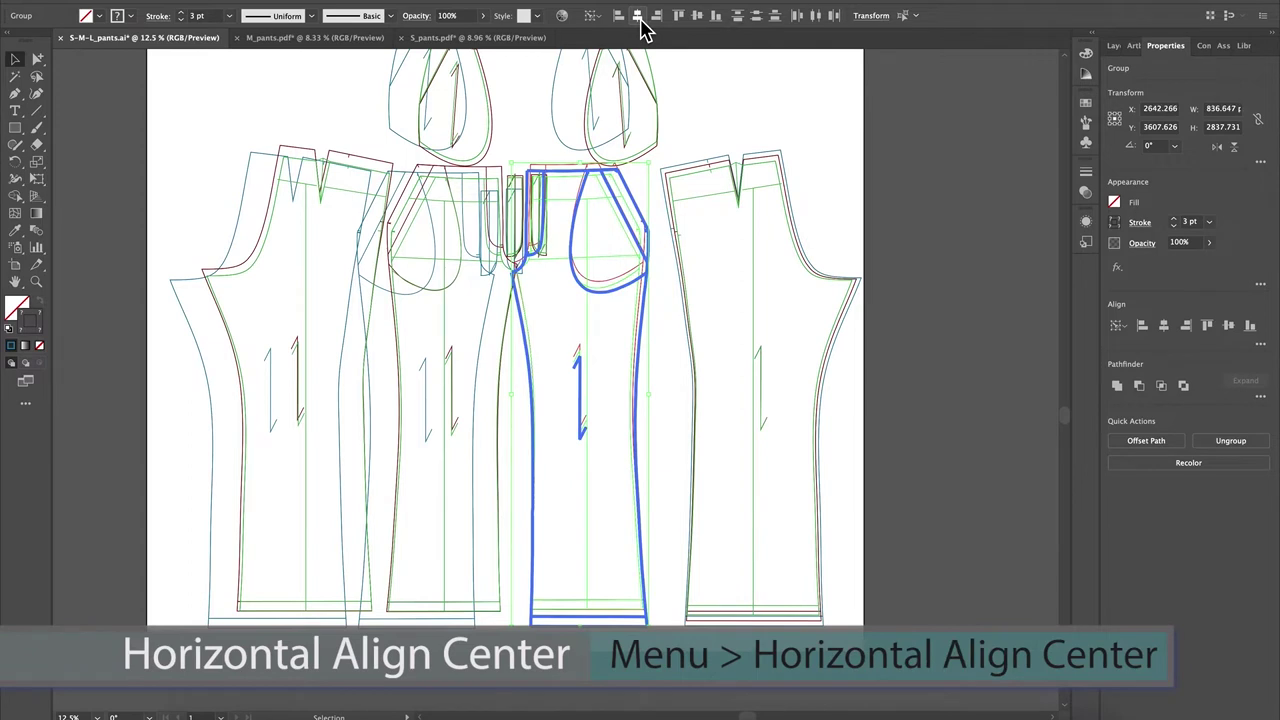
pyautogui.click(699, 18)
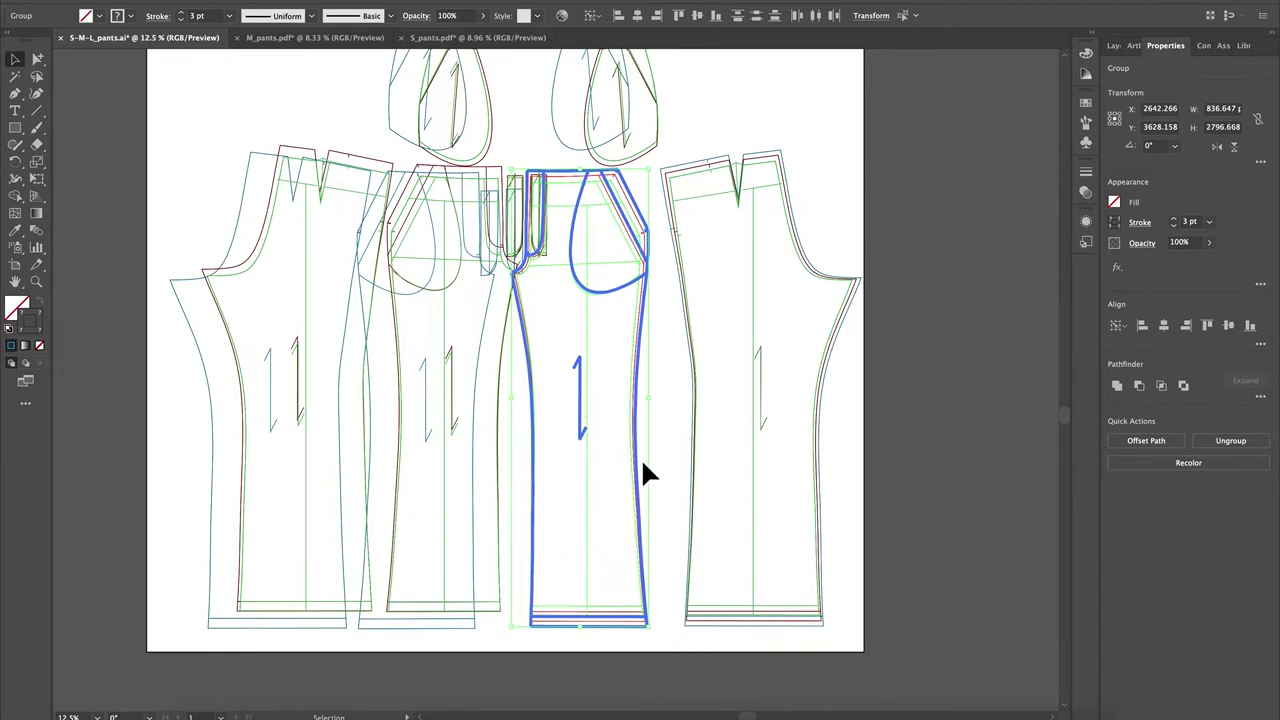
pyautogui.moveTo(640, 420); pyautogui.dragTo(658, 420)
pyautogui.click(1033, 268)
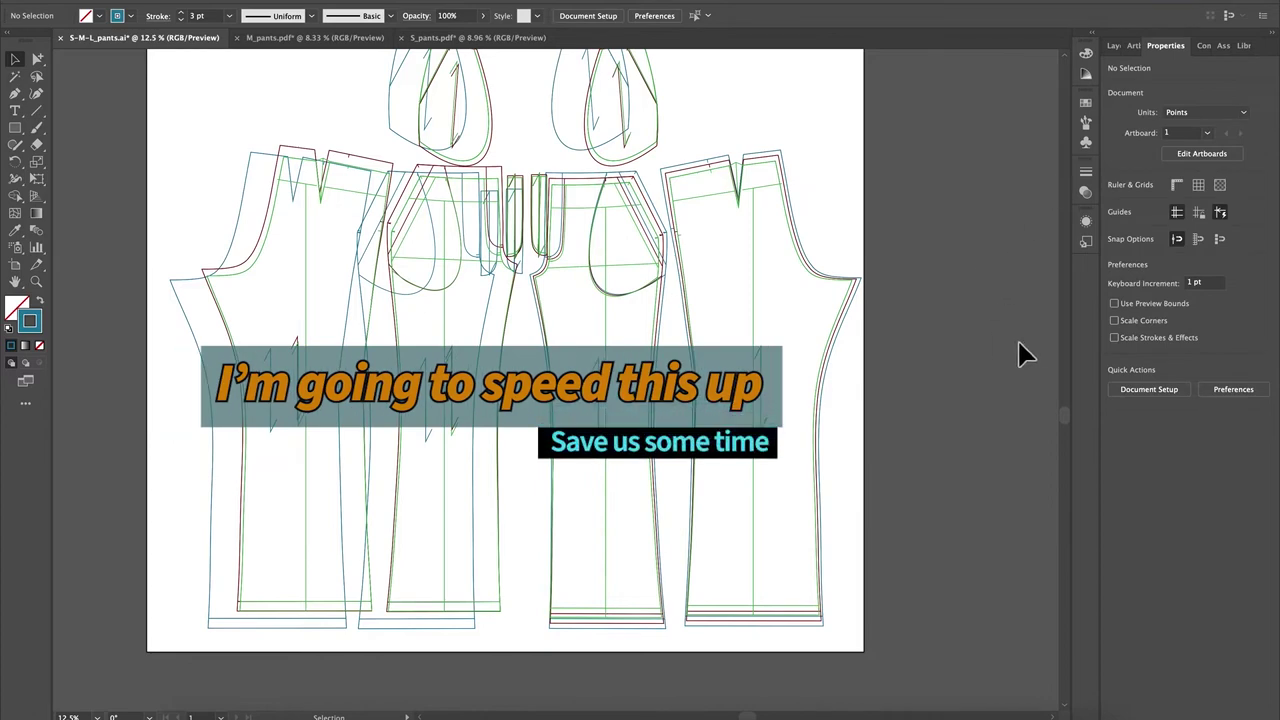
# Align the left-hand front leg outlines horizontally and vertically by their centres, using the L outline as key object
pyautogui.hscroll(-2, 900, 335)
pyautogui.scroll(2, 900, 335)
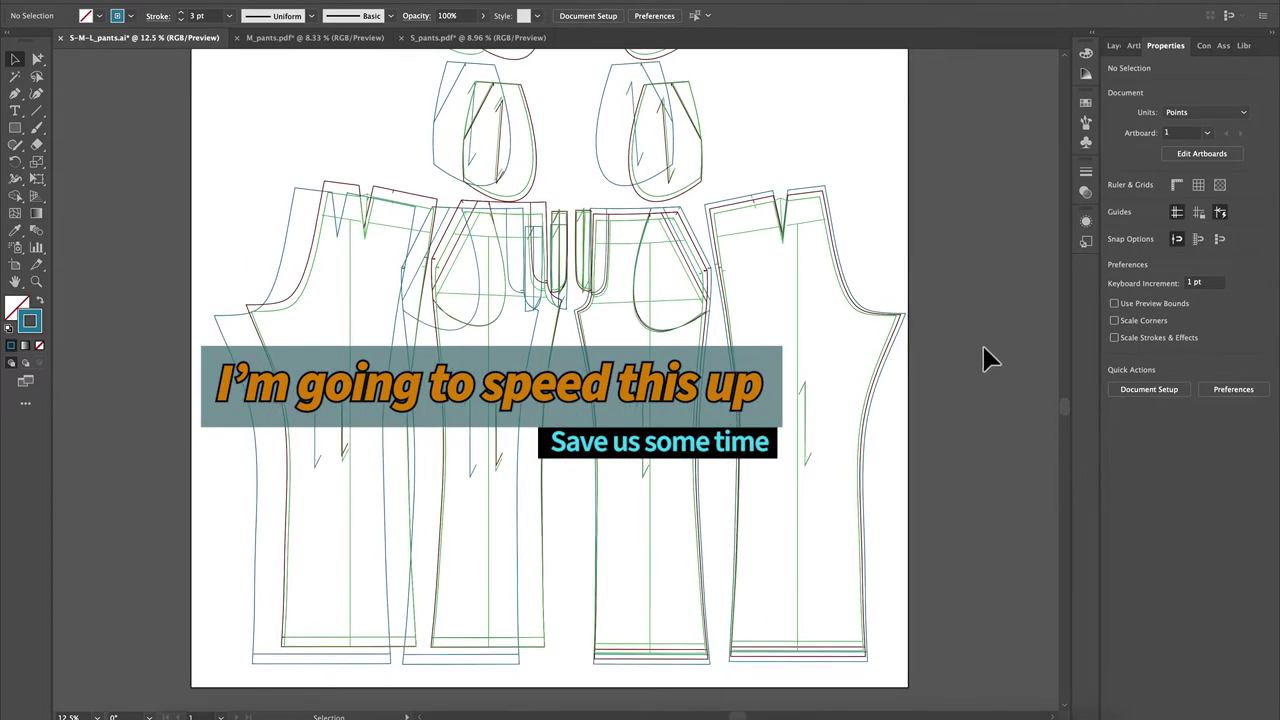
pyautogui.click(466, 664)
pyautogui.click(522, 486)
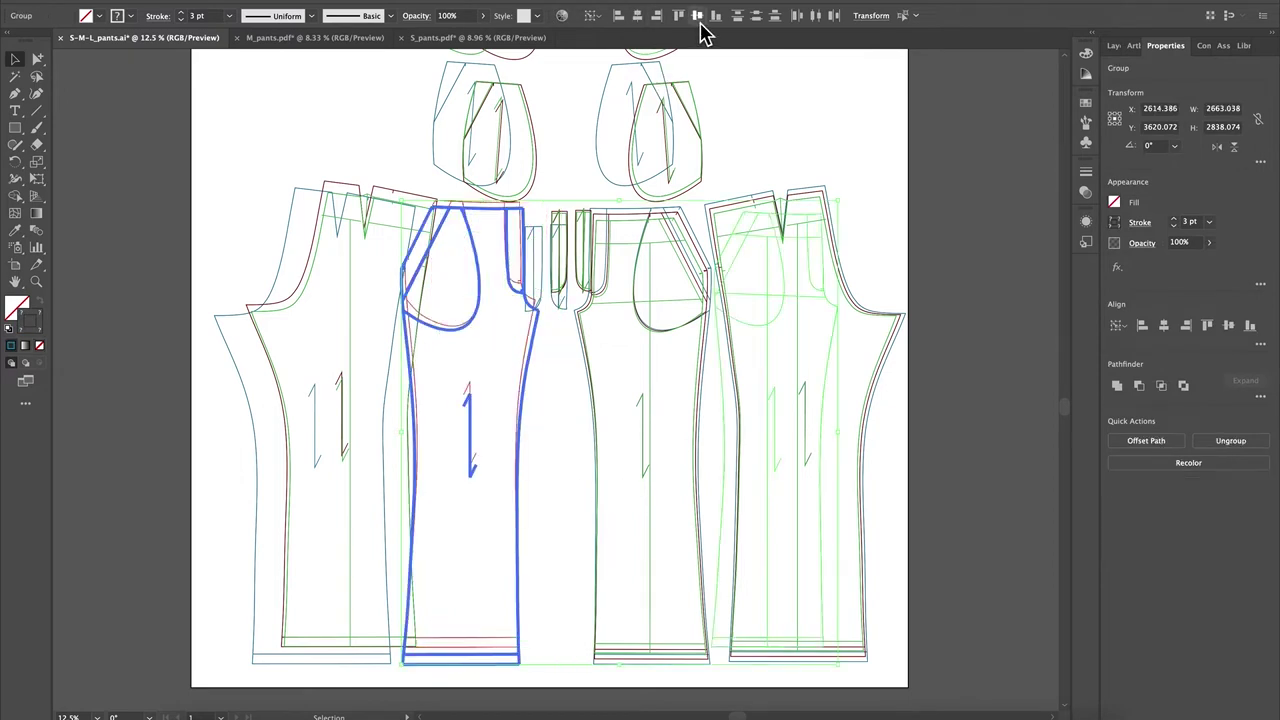
# Align the left-hand back leg outlines by their horizontal and vertical centres on the L outline and clear the selection
pyautogui.hscroll(-1, 565, 400)
pyautogui.scroll(-1, 565, 400)
pyautogui.click(331, 583)
pyautogui.click(286, 543)
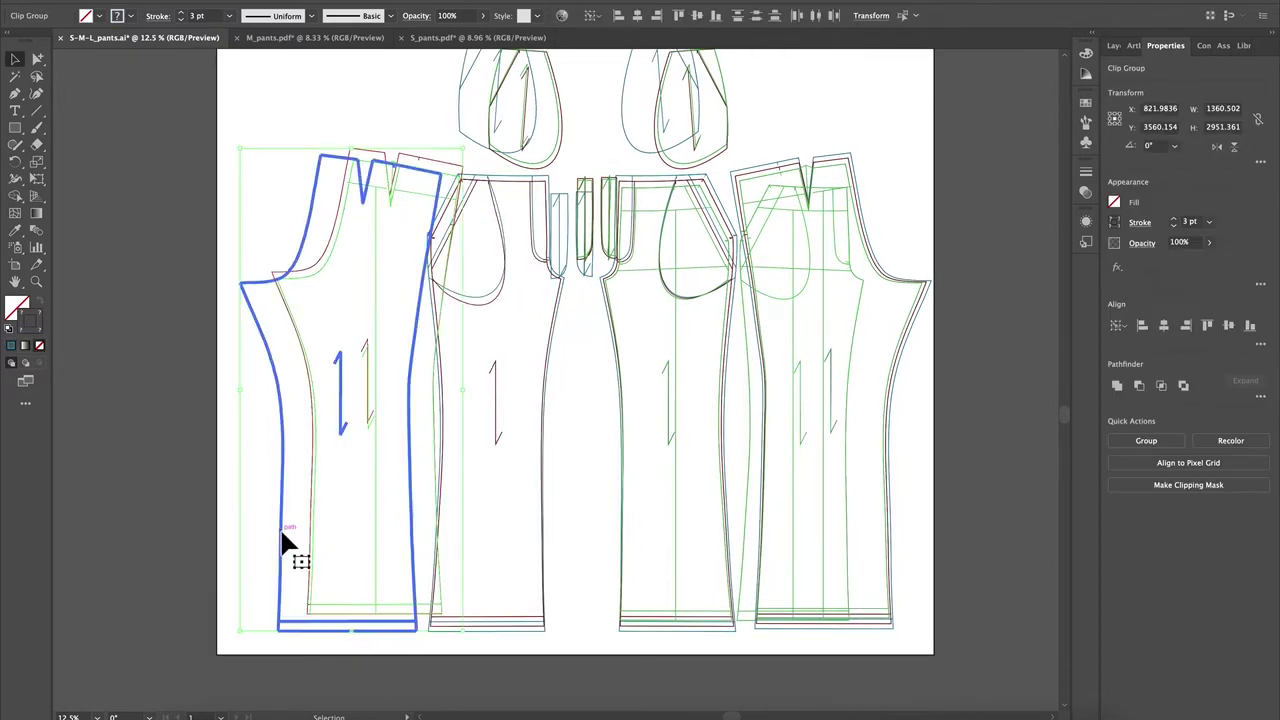
pyautogui.click(645, 20)
pyautogui.click(408, 140)
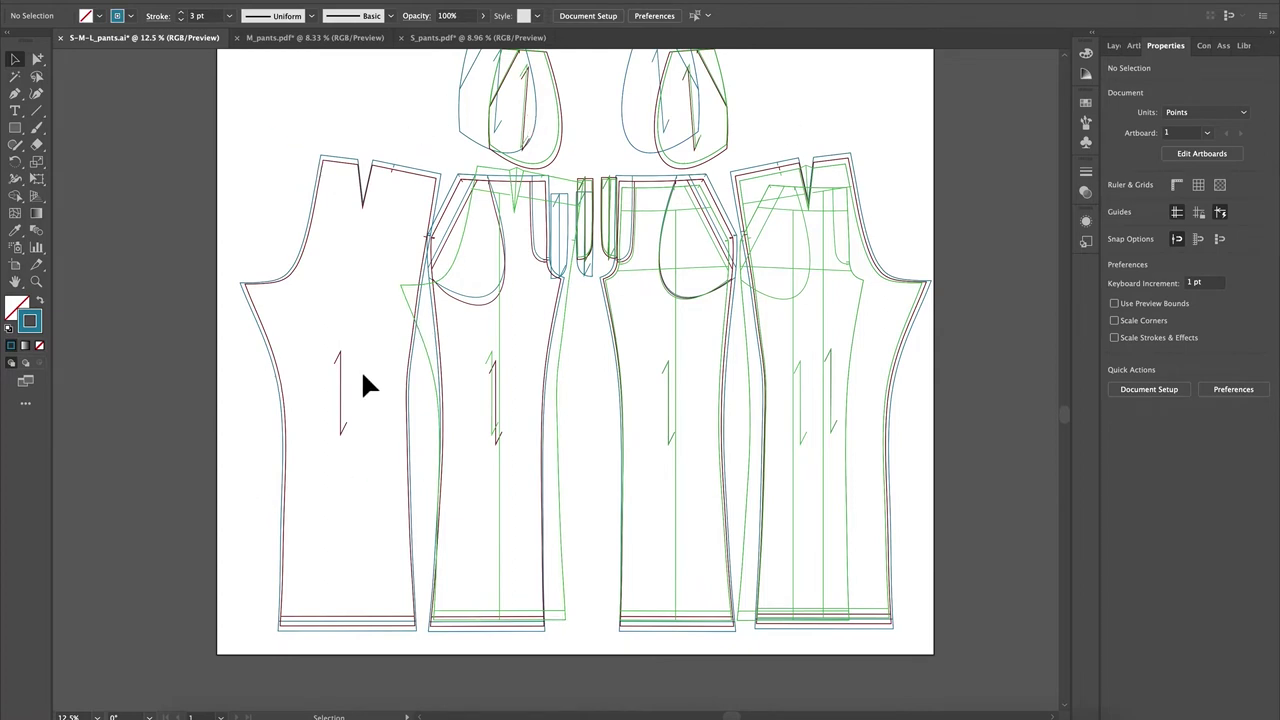
# Align the lower left pocket piece's S, M and L outlines by their horizontal and vertical centres
pyautogui.scroll(3, 470, 320)
pyautogui.click(558, 140)
pyautogui.click(513, 160)
pyautogui.click(637, 16)
pyautogui.click(697, 16)
# Stack the lower right pocket piece's three sizes on their common centre and deselect them
pyautogui.scroll(1, 600, 200)
pyautogui.click(616, 188)
pyautogui.click(616, 188)
pyautogui.click(637, 16)
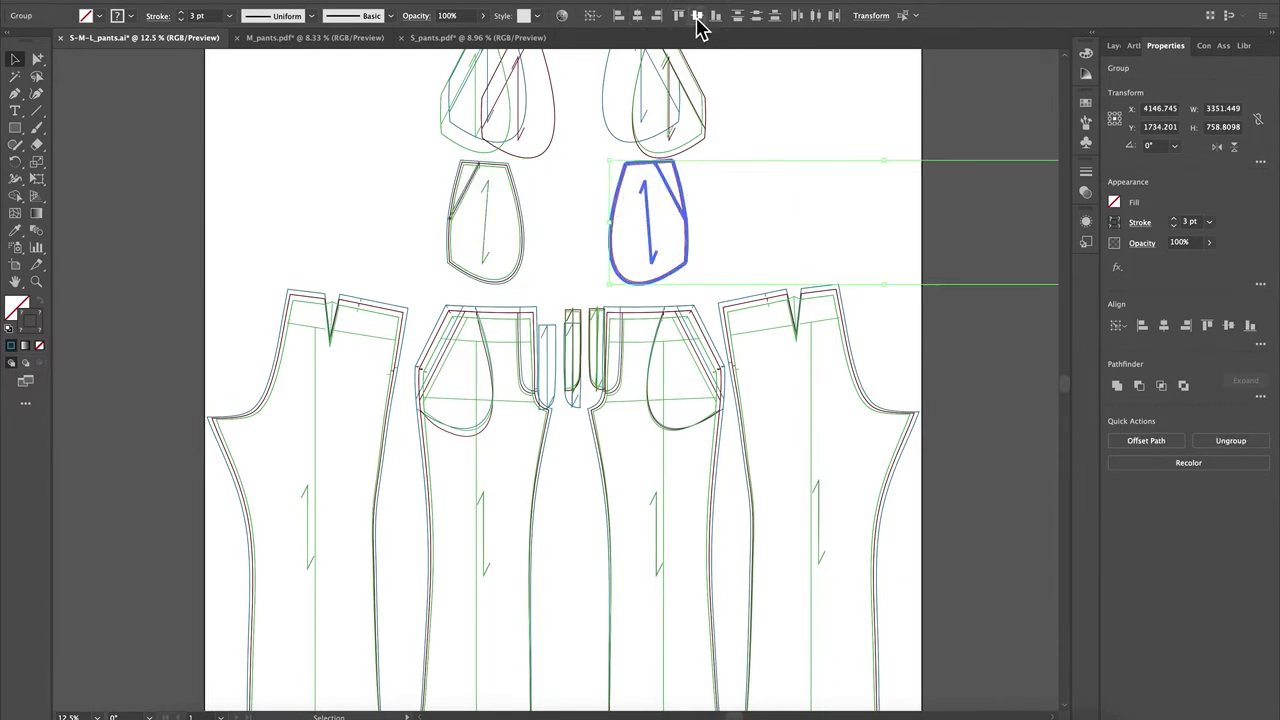
pyautogui.click(826, 151)
# Centre the upper right pocket piece's S and M outlines on the L outline horizontally and vertically
pyautogui.scroll(5, 826, 151)
pyautogui.click(656, 216)
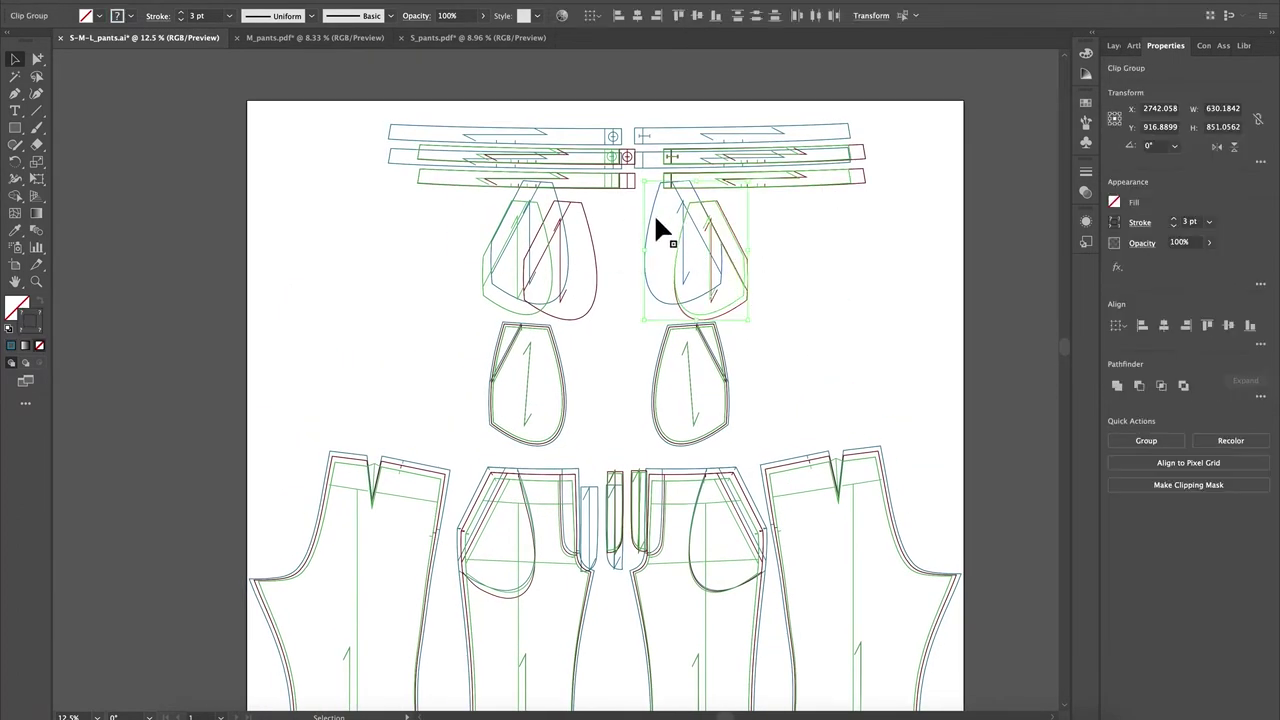
pyautogui.click(699, 20)
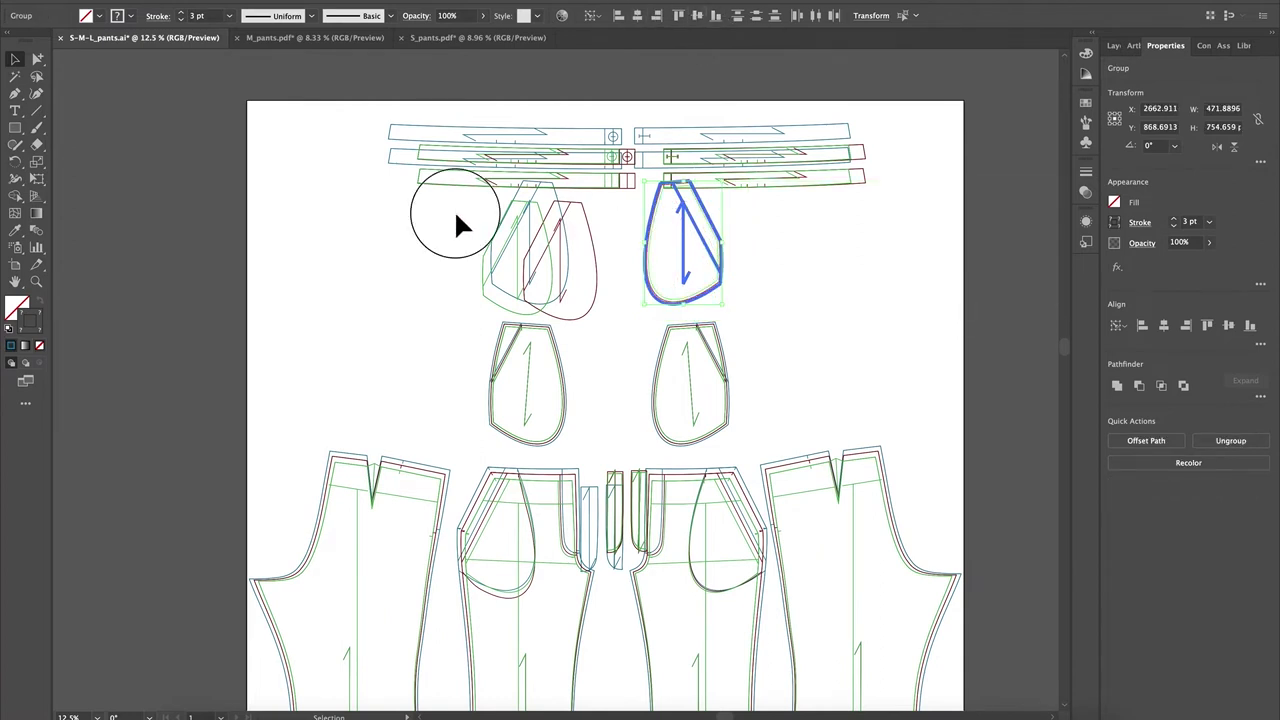
# Centre the three sizes of the upper left pocket piece on one another using the L outline as key object
pyautogui.click(545, 270)
pyautogui.click(600, 294)
pyautogui.click(566, 212)
pyautogui.click(650, 18)
pyautogui.click(595, 265)
# Move the stacked upper pocket pieces down, clear of the waistbands, and adjust the lower pocket stacks beneath them
pyautogui.scroll(2, 595, 265)
pyautogui.scroll(-2, 793, 303)
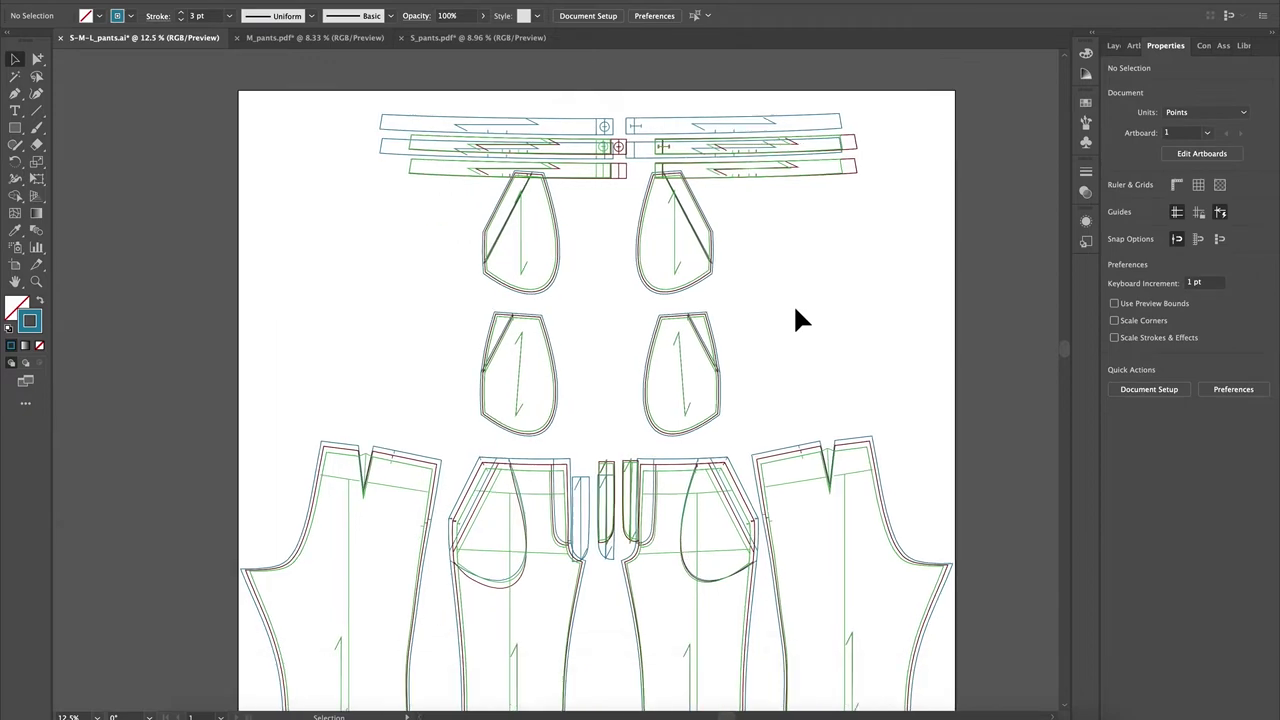
pyautogui.moveTo(412, 173); pyautogui.dragTo(546, 231)
pyautogui.moveTo(400, 286); pyautogui.dragTo(660, 352)
pyautogui.scroll(1, 868, 232)
pyautogui.click(868, 232)
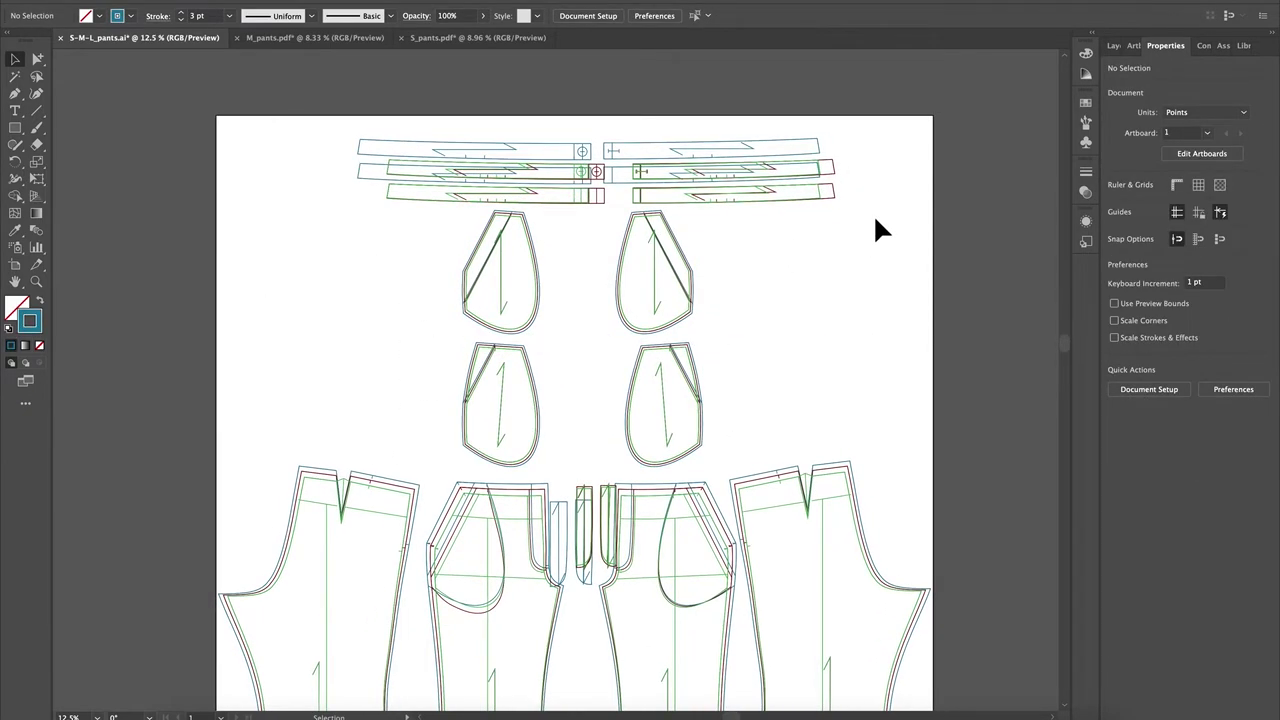
# Centre the lower right waistband's S and M outlines on the L outline horizontally and vertically, with L as key object
pyautogui.scroll(3, 869, 138)
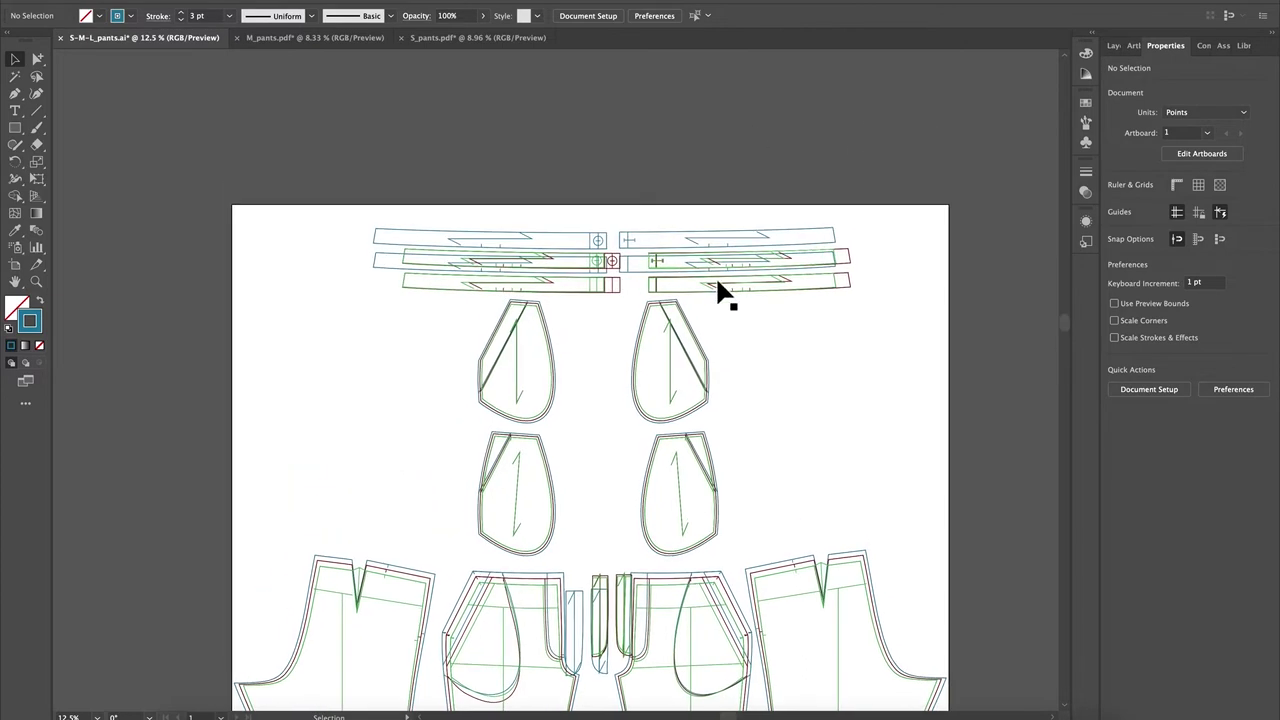
pyautogui.click(36, 281)
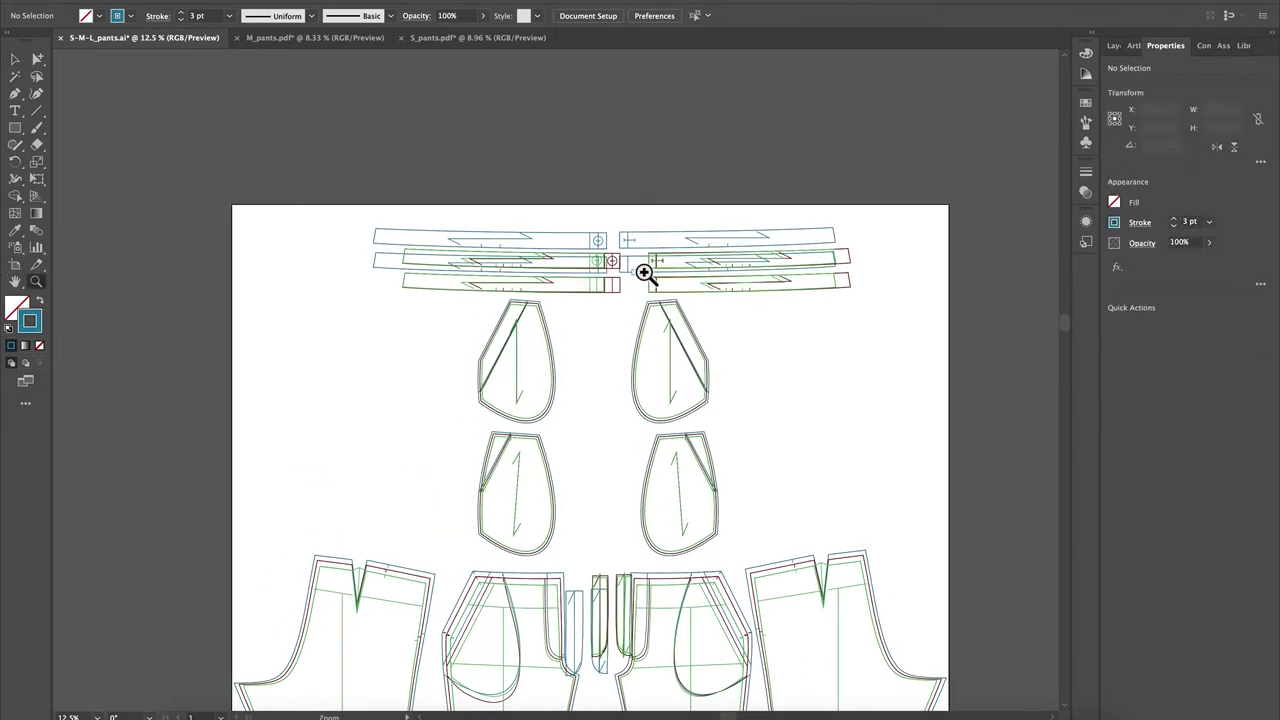
pyautogui.moveTo(644, 272); pyautogui.dragTo(789, 306)
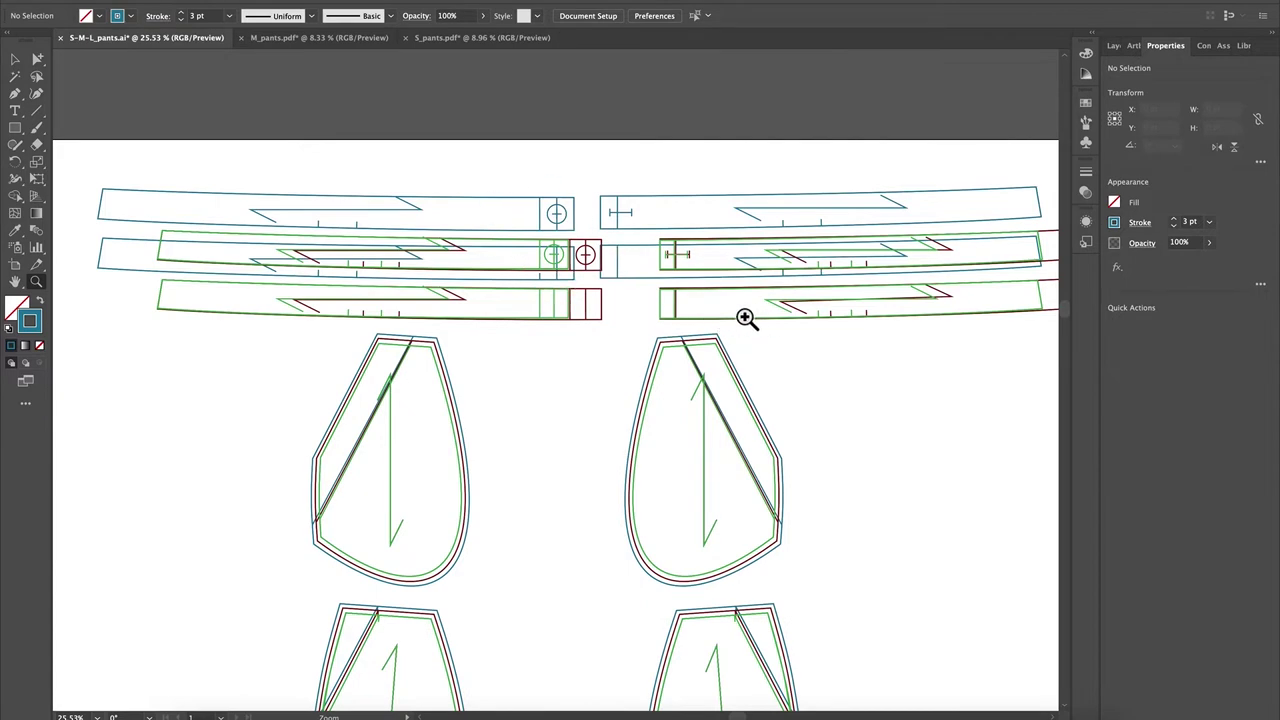
pyautogui.moveTo(711, 217); pyautogui.dragTo(760, 243)
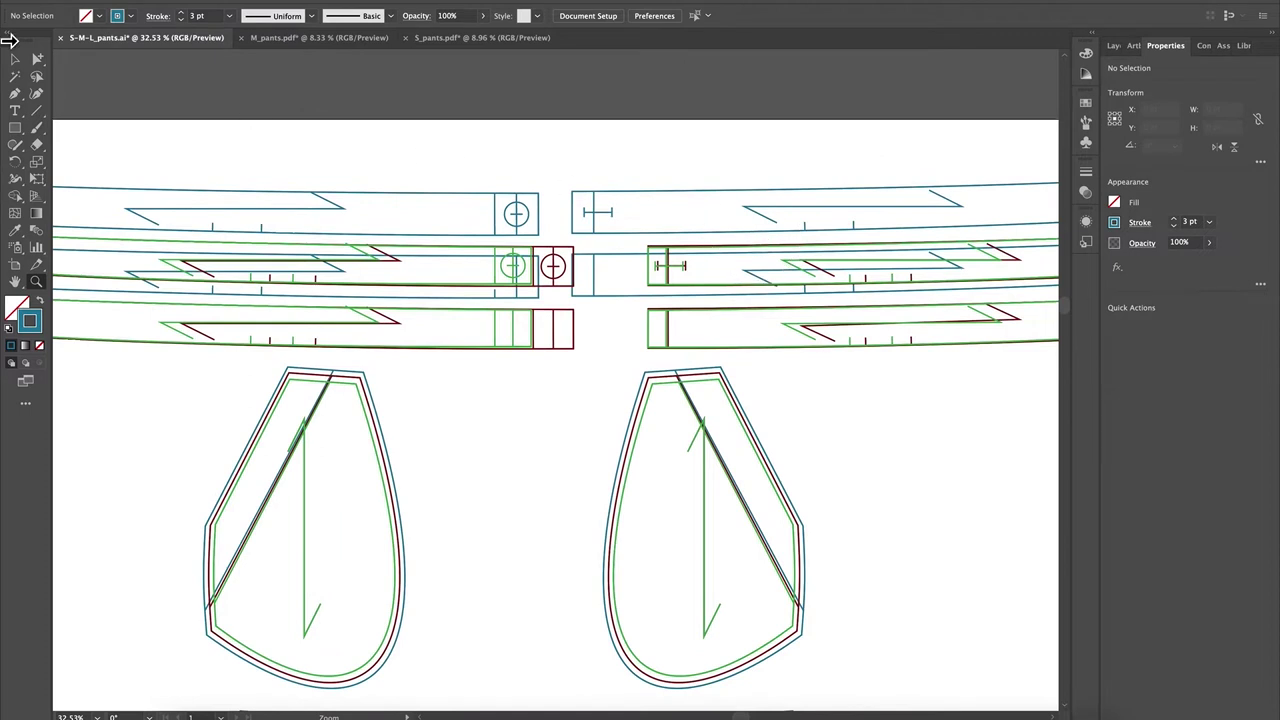
pyautogui.click(15, 62)
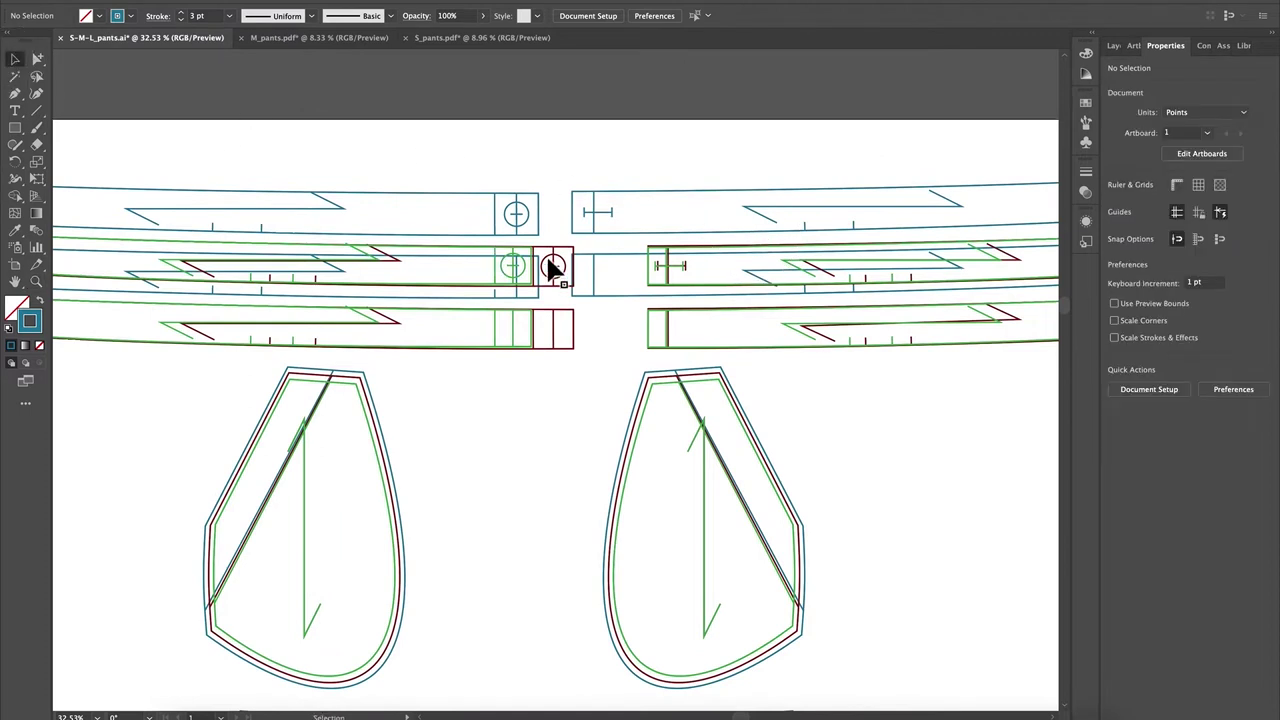
pyautogui.click(613, 267)
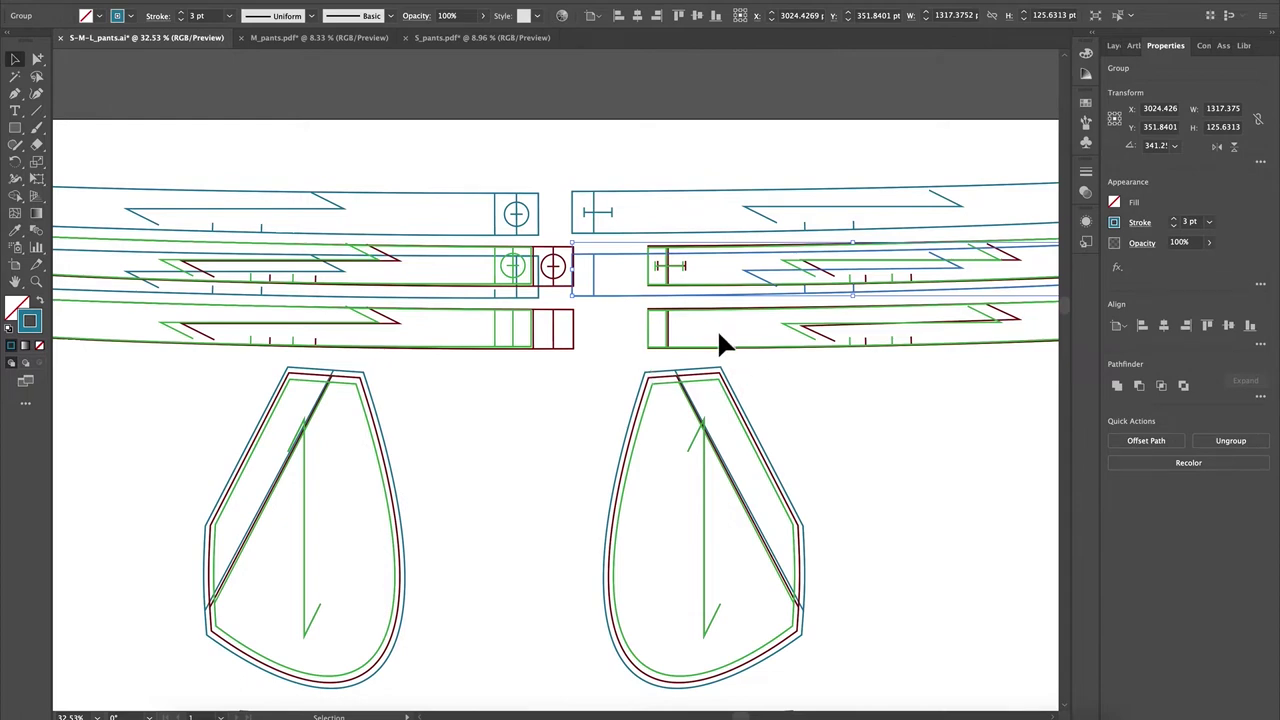
pyautogui.click(594, 347)
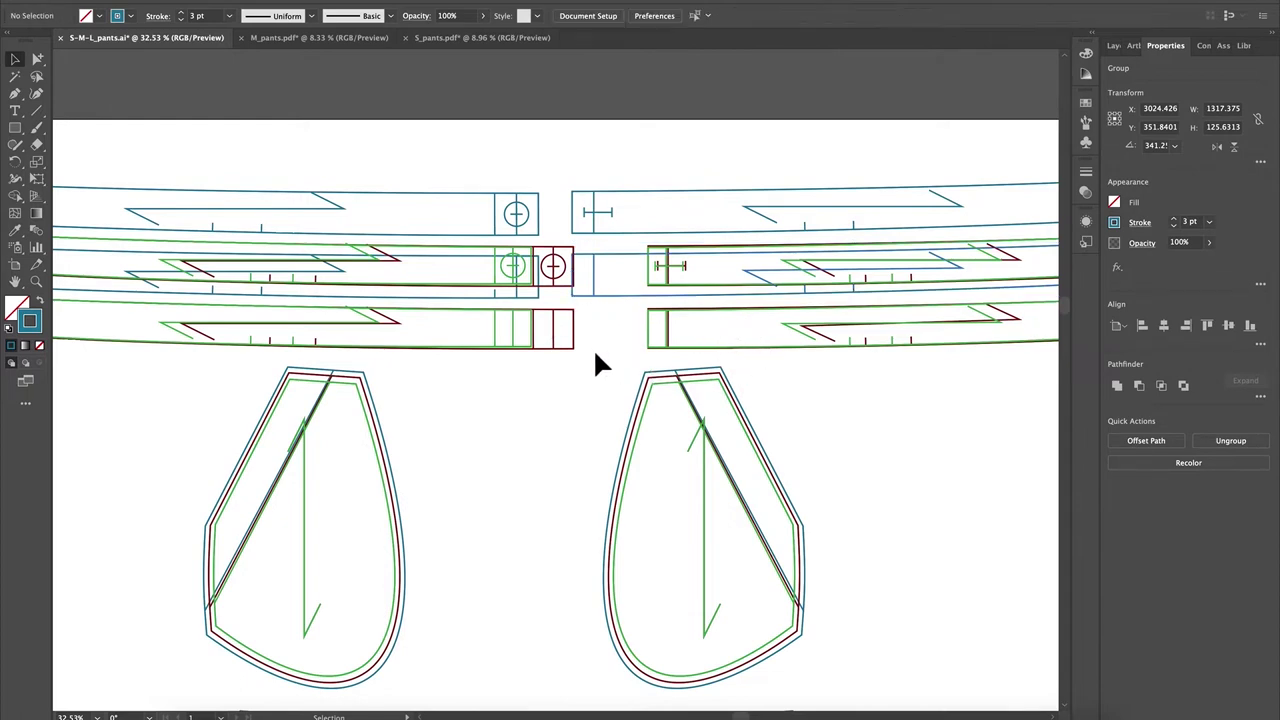
pyautogui.click(616, 257)
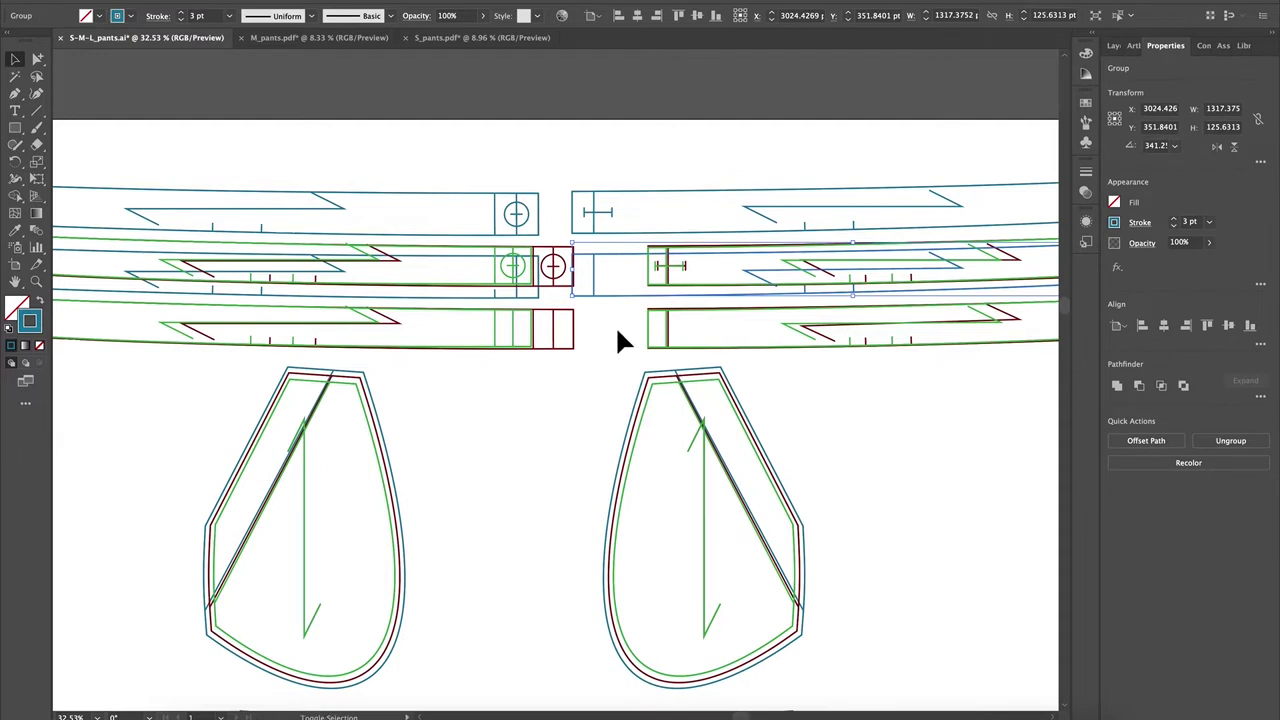
pyautogui.moveTo(630, 310); pyautogui.dragTo(688, 338)
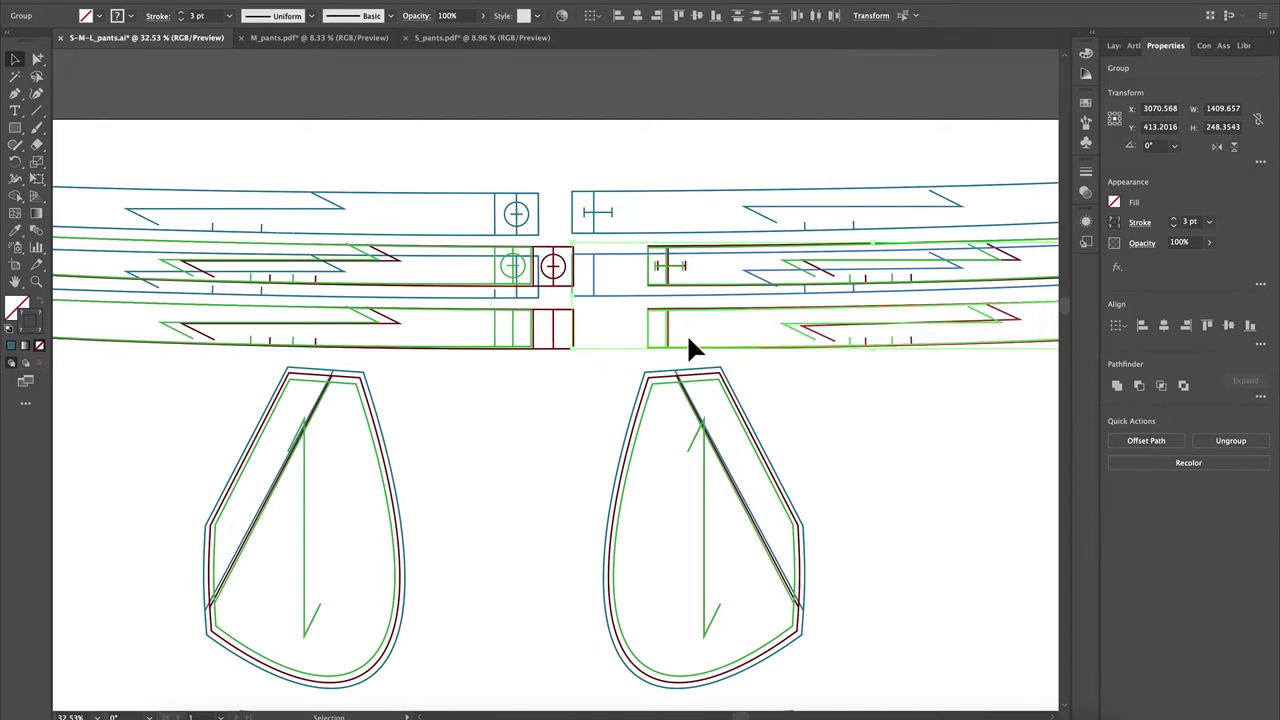
pyautogui.click(632, 294)
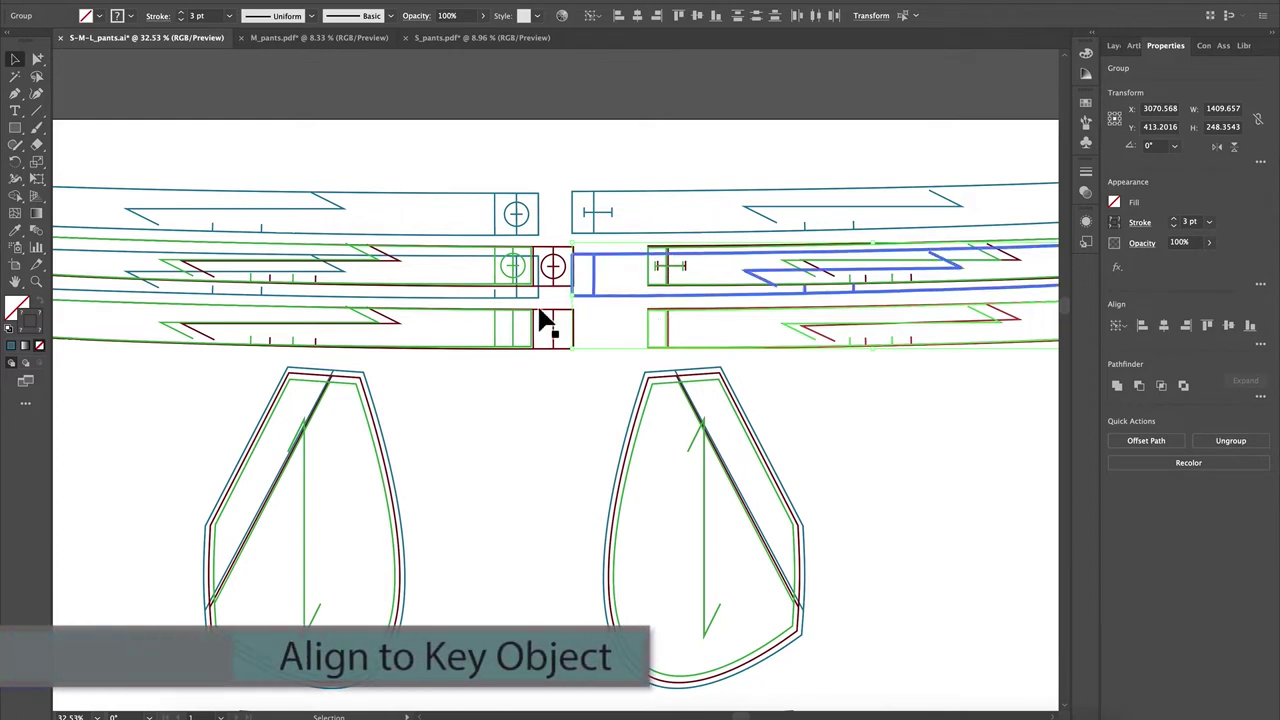
pyautogui.click(640, 18)
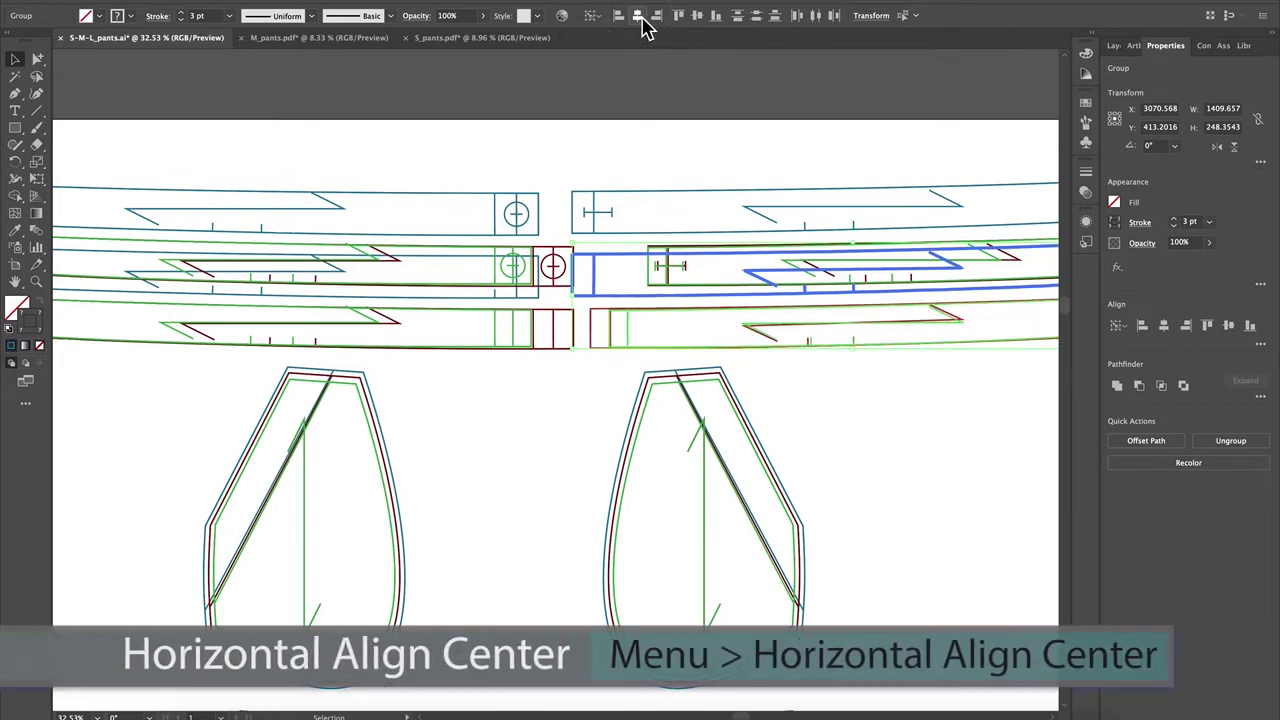
pyautogui.click(700, 20)
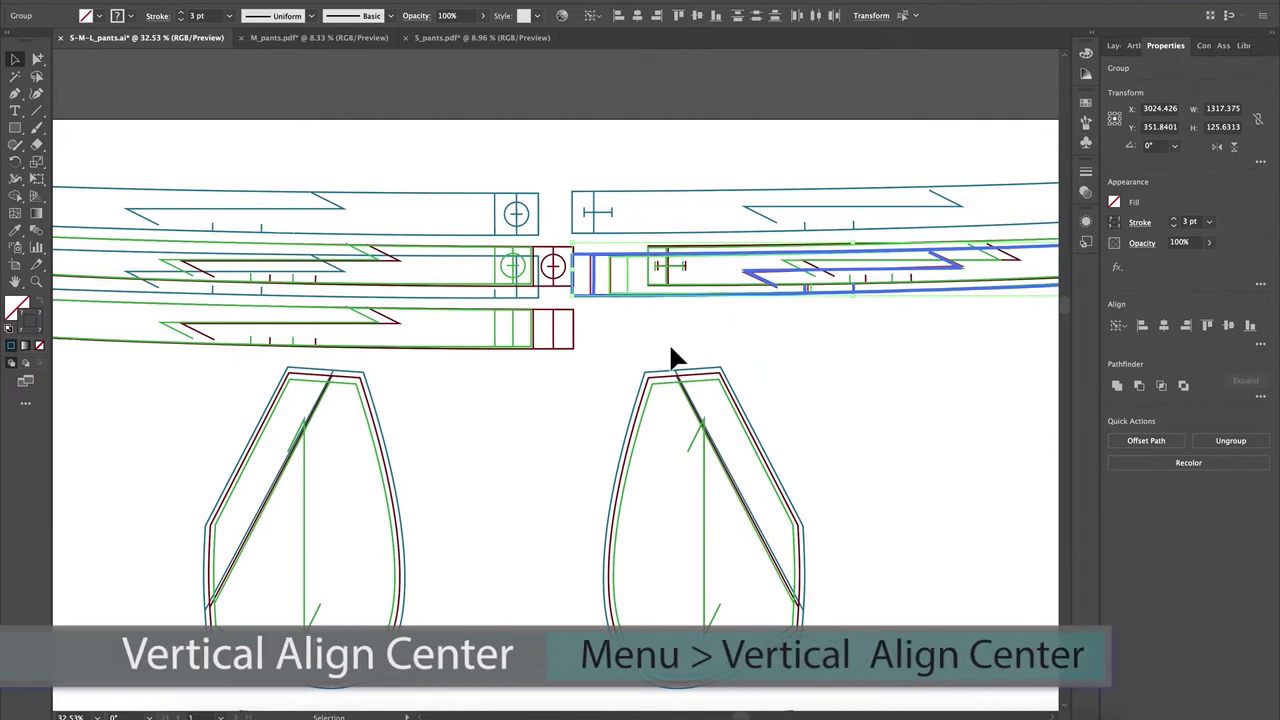
# Move the nested lower right waistband down, clear of the waistband pieces above it, and deselect it
pyautogui.hscroll(5, 830, 325)
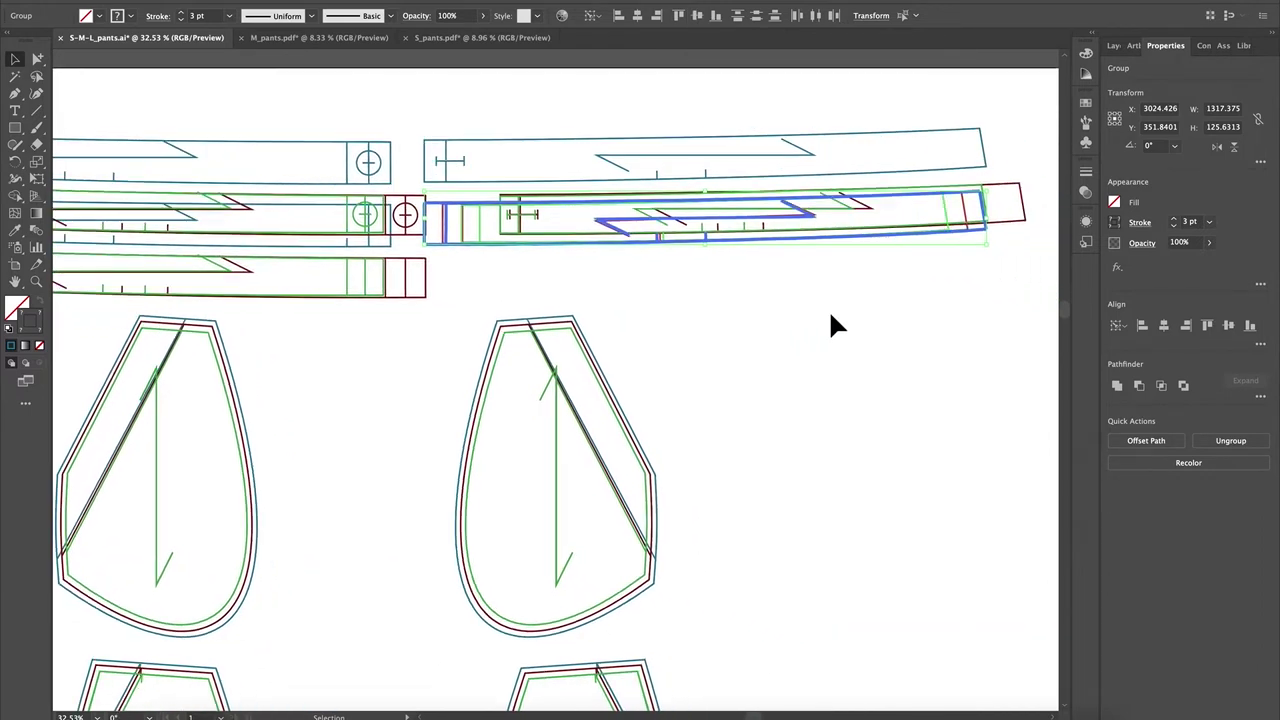
pyautogui.moveTo(484, 206); pyautogui.dragTo(519, 257)
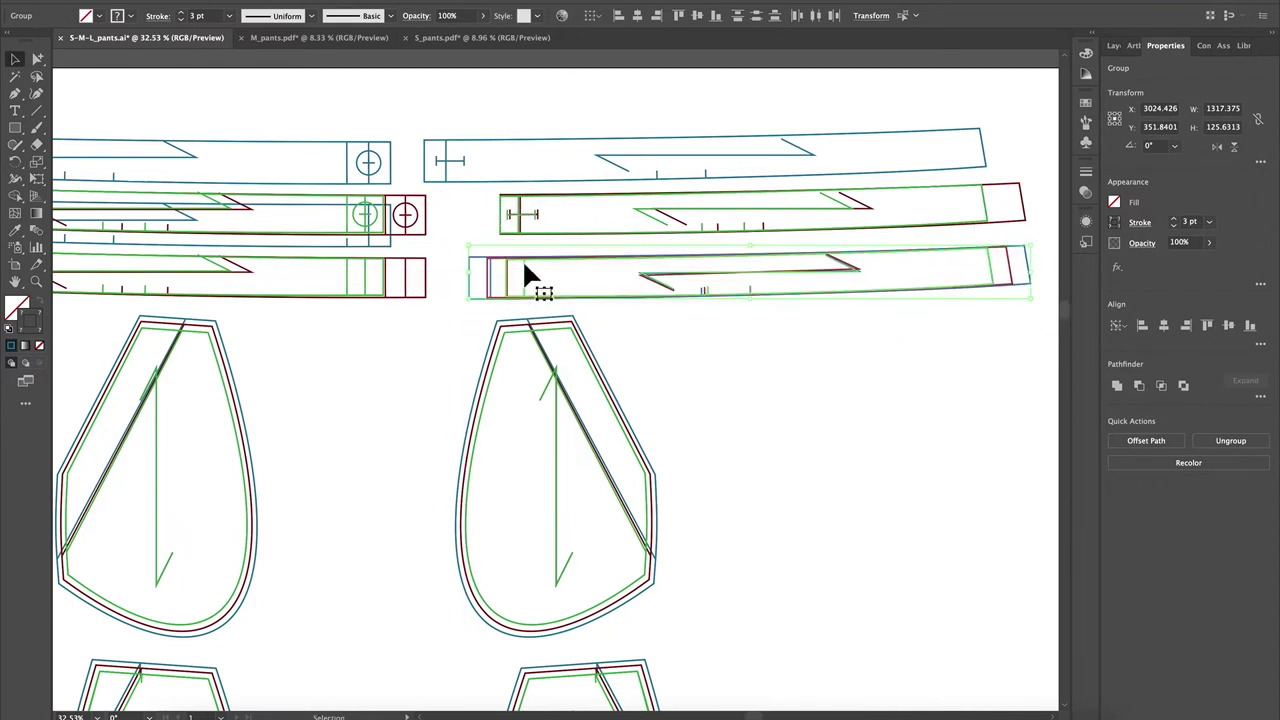
pyautogui.click(828, 374)
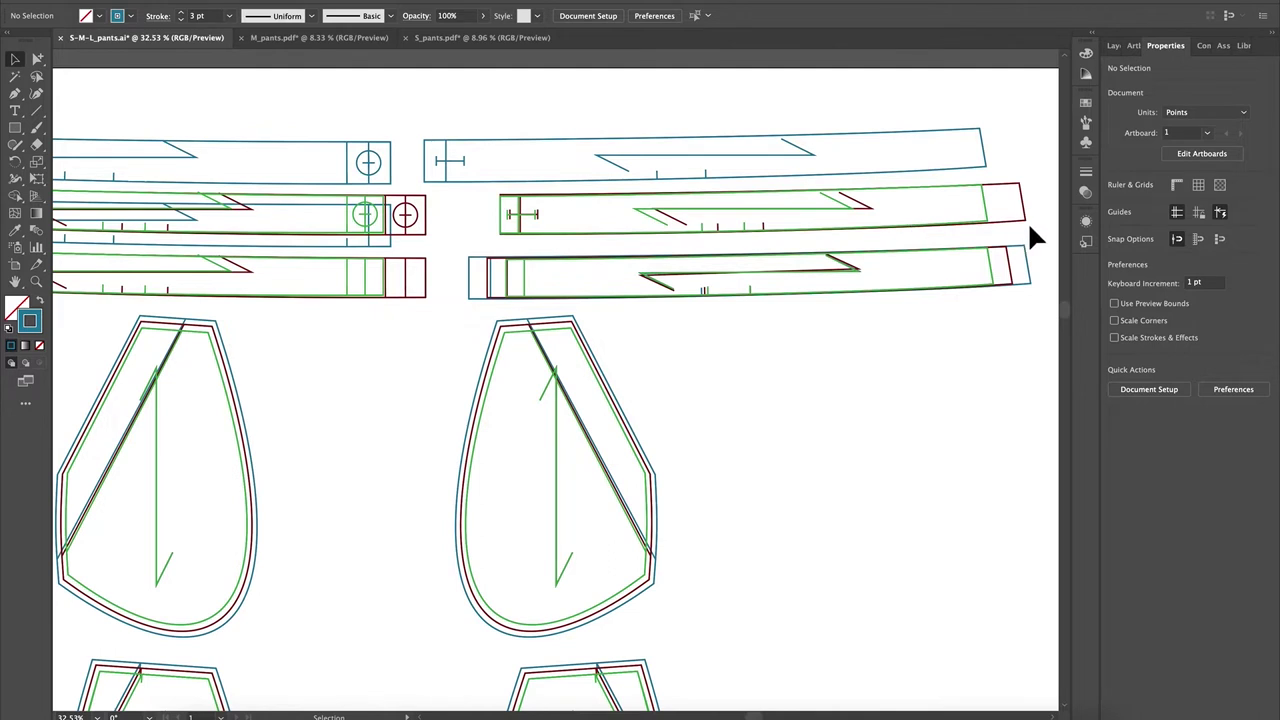
# Apply horizontal and vertical centre alignment to the upper right waistband's size outlines and deselect them
pyautogui.moveTo(806, 106); pyautogui.dragTo(1036, 217)
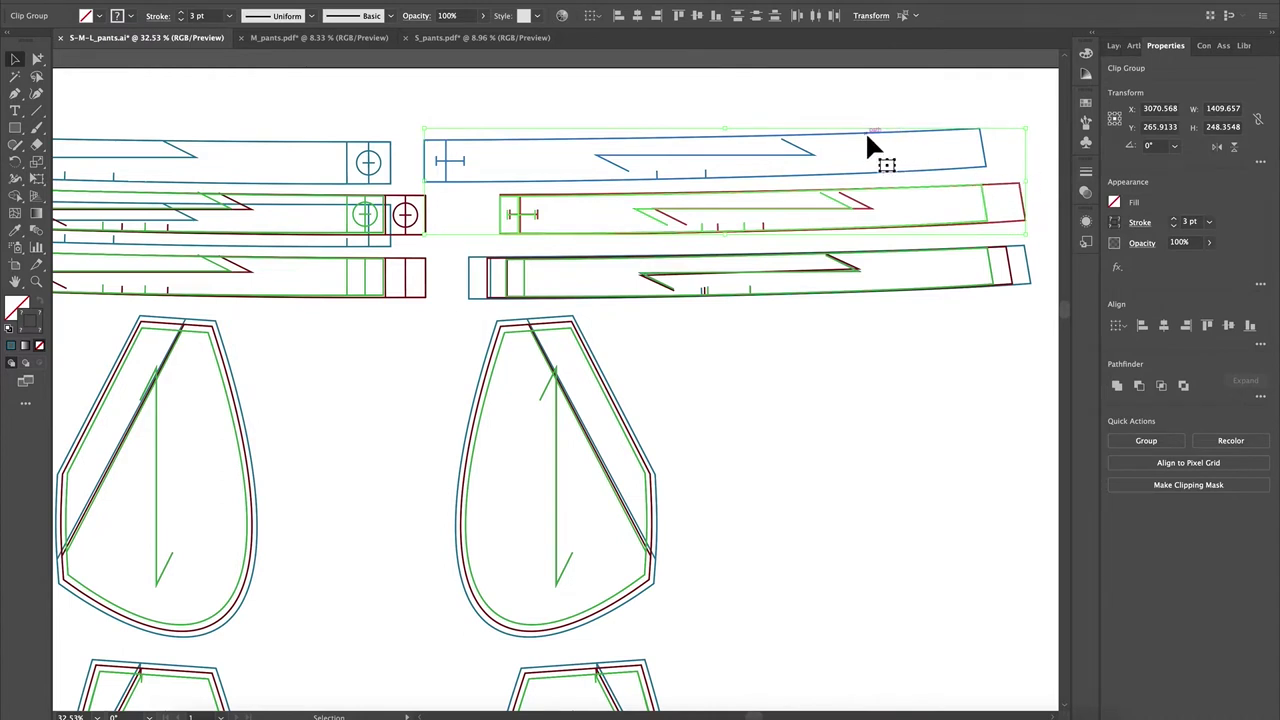
pyautogui.click(637, 15)
pyautogui.click(697, 15)
pyautogui.click(560, 100)
# Reposition the two right waistband stacks and the upper right pocket stack so they sit clear of one another and the left waistbands
pyautogui.moveTo(899, 258); pyautogui.dragTo(893, 237)
pyautogui.click(858, 310)
pyautogui.moveTo(856, 300); pyautogui.dragTo(840, 298)
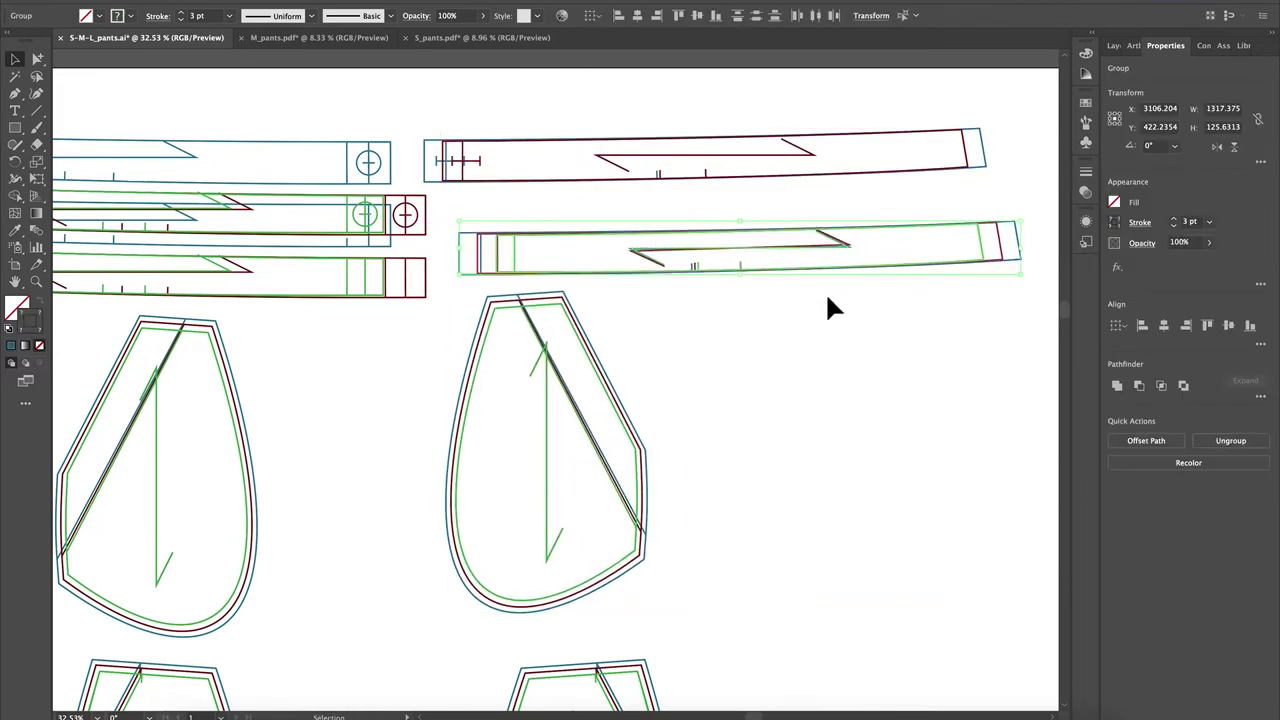
pyautogui.click(452, 286)
pyautogui.click(613, 367)
pyautogui.click(494, 285)
pyautogui.moveTo(605, 367); pyautogui.dragTo(620, 379)
pyautogui.click(808, 149)
pyautogui.moveTo(808, 149); pyautogui.dragTo(845, 150)
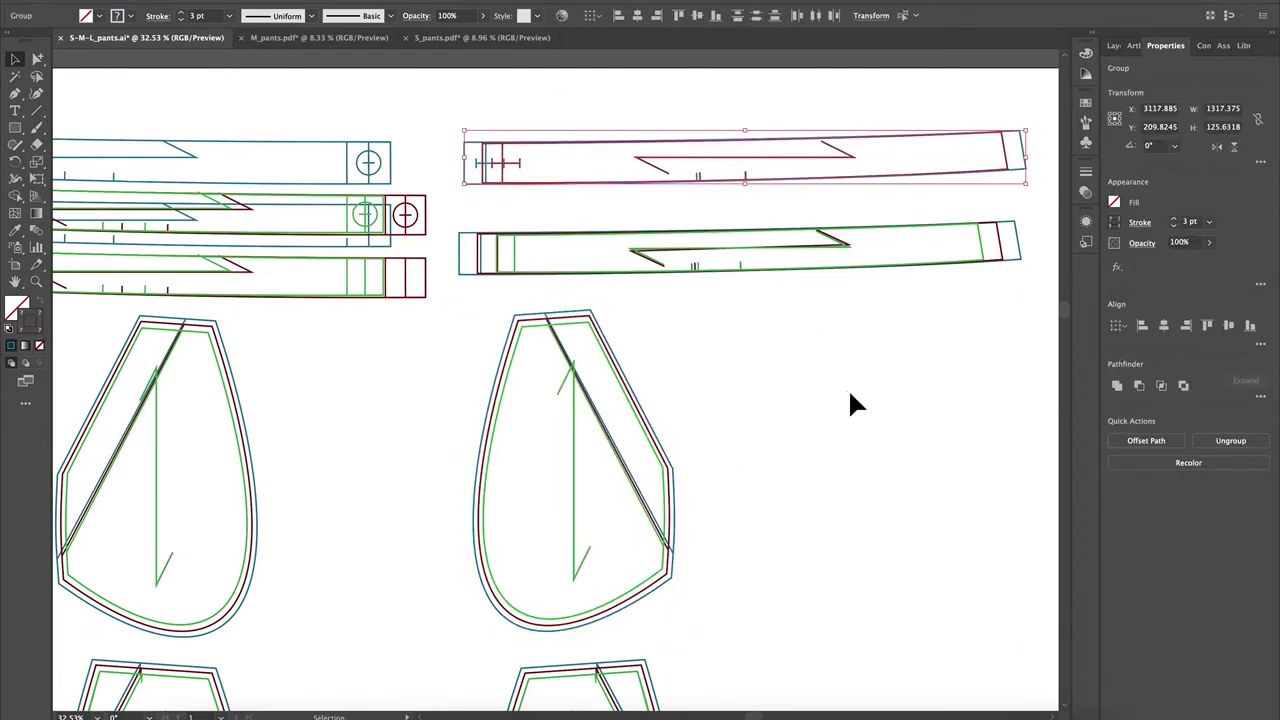
pyautogui.click(848, 400)
# Align the lower left waistband sizes to the L outline's horizontal and vertical centre, and move the aligned pieces down
pyautogui.hscroll(-5, 891, 370)
pyautogui.scroll(2, 893, 385)
pyautogui.press('super+minus')
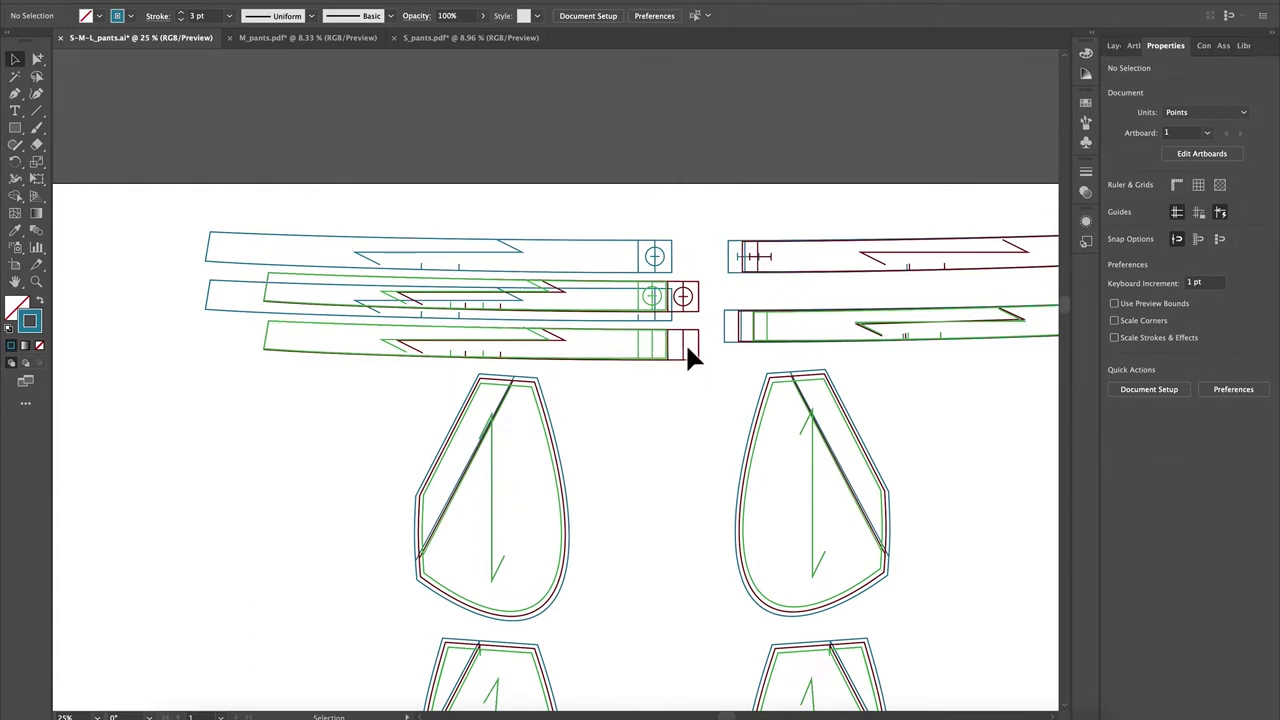
pyautogui.click(234, 311)
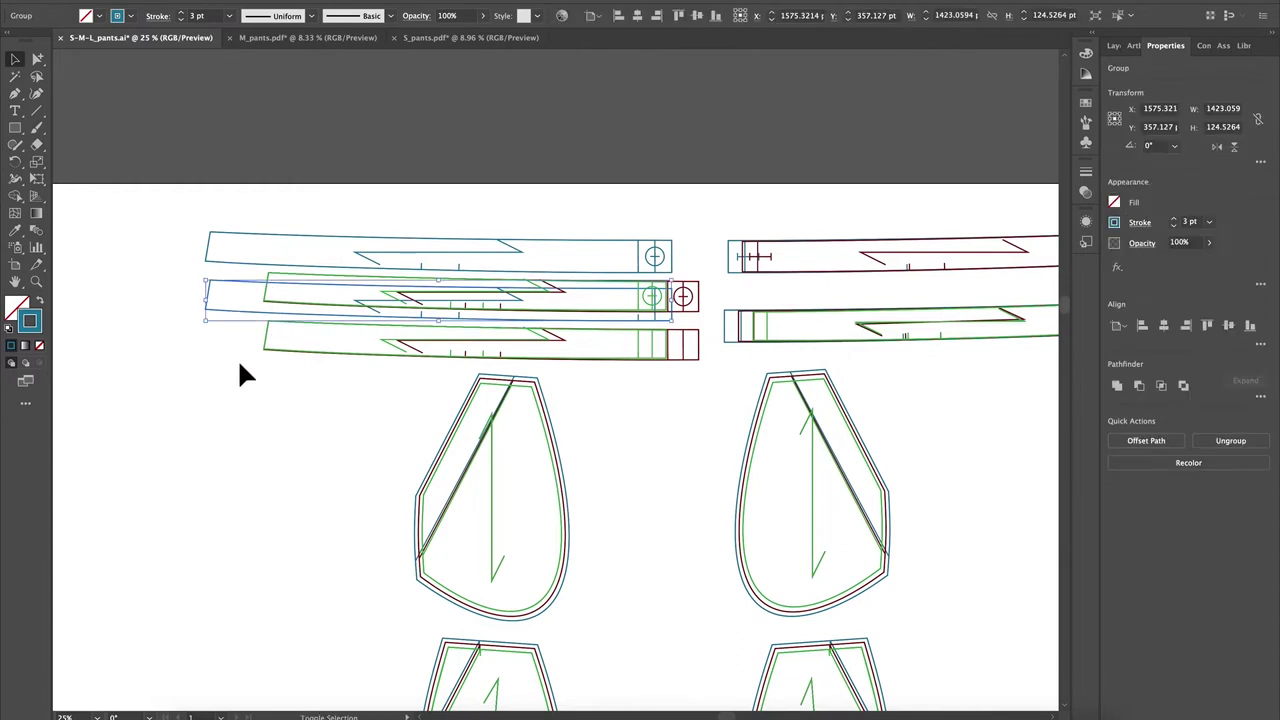
pyautogui.keyDown('shift'); pyautogui.moveTo(238, 332); pyautogui.dragTo(304, 374); pyautogui.keyUp('shift')
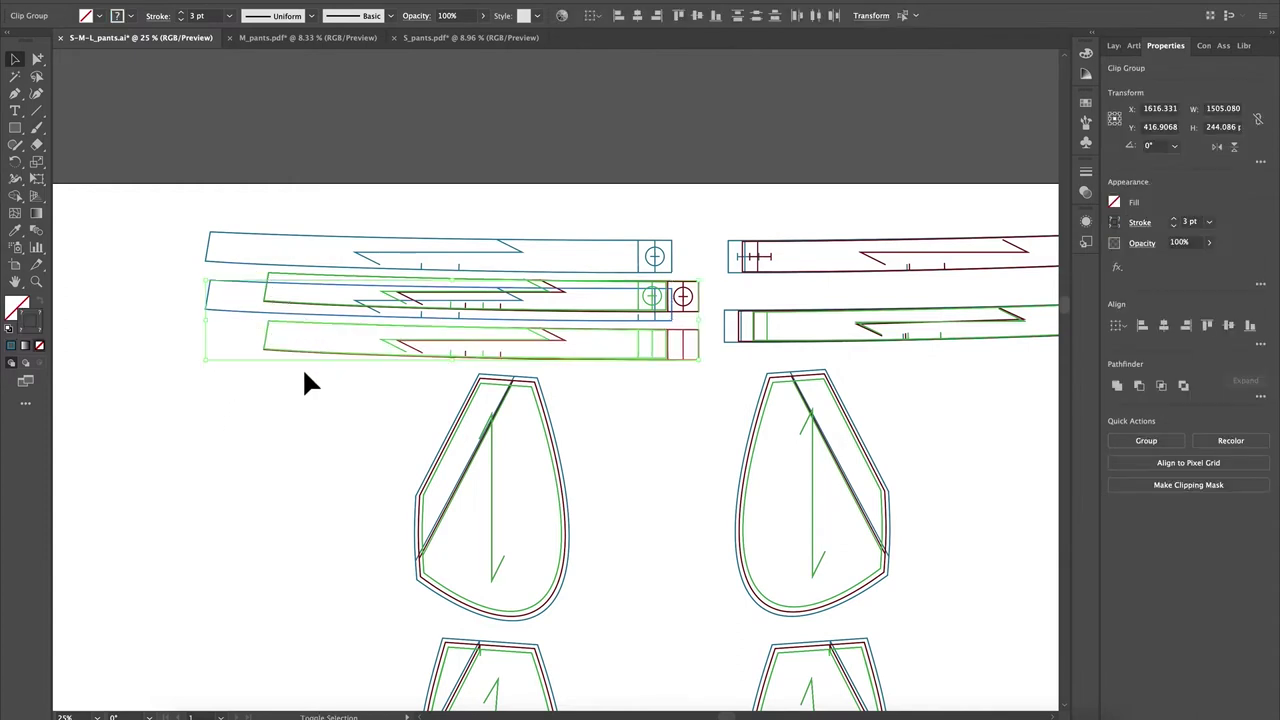
pyautogui.click(222, 309)
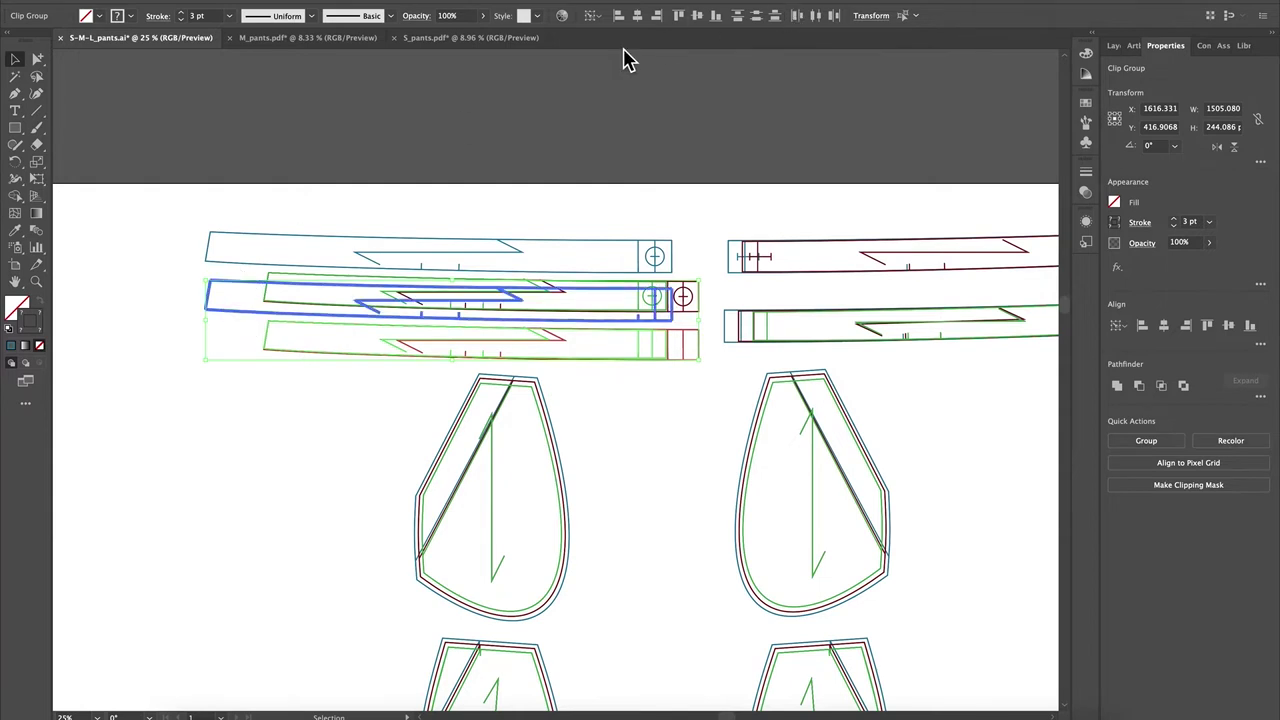
pyautogui.click(640, 16)
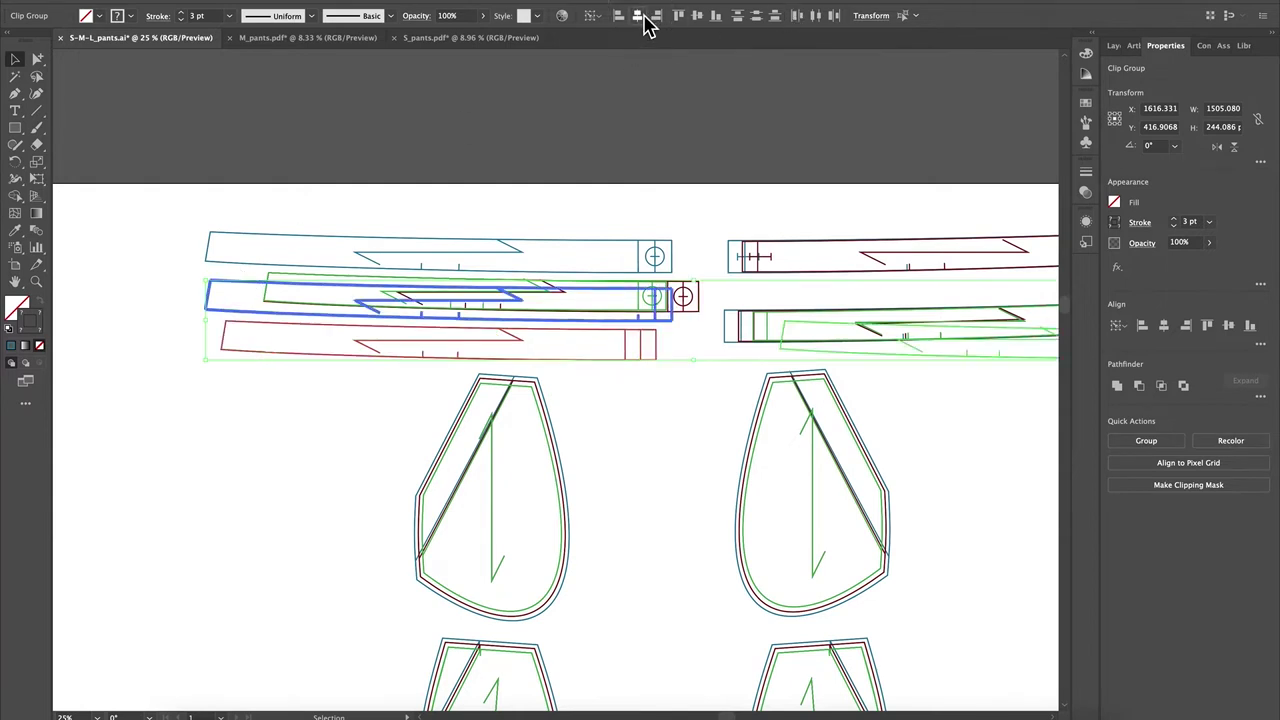
pyautogui.click(698, 17)
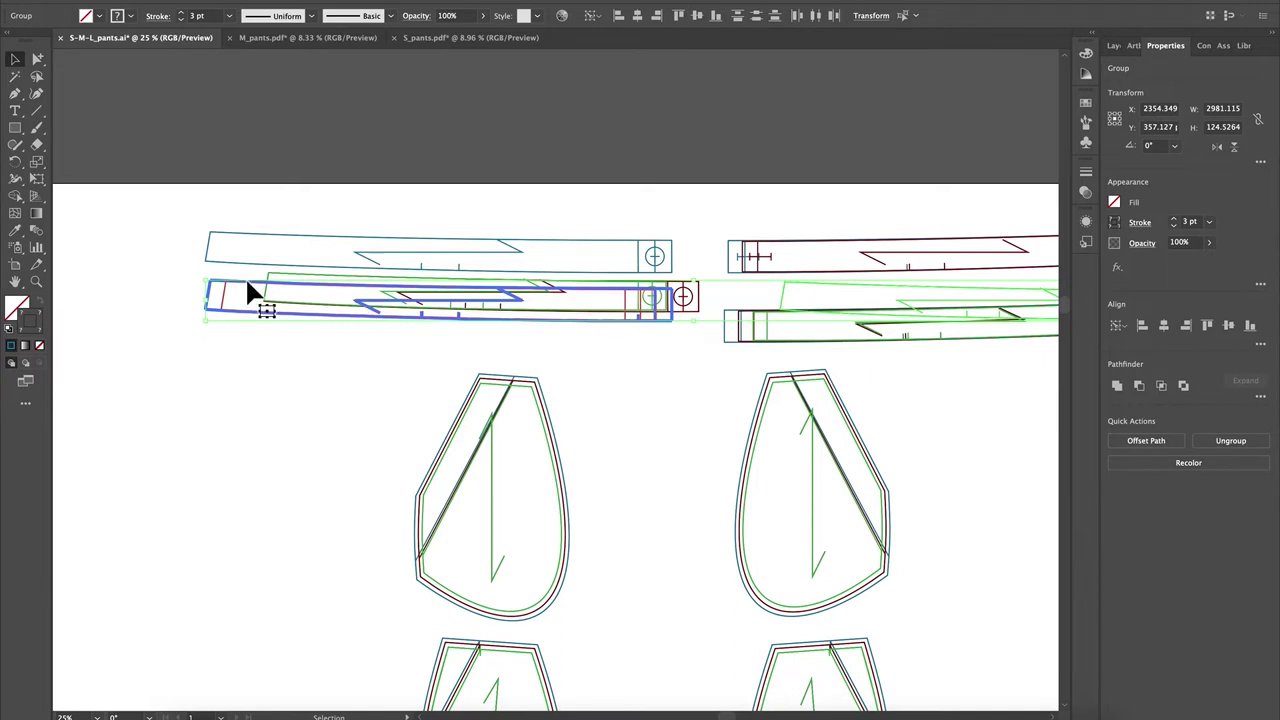
pyautogui.moveTo(249, 287); pyautogui.dragTo(250, 321)
pyautogui.click(624, 450)
# Align the stray S outline of the lower left waistband with its M and L outlines, using L as key object
pyautogui.hscroll(5, 654, 447)
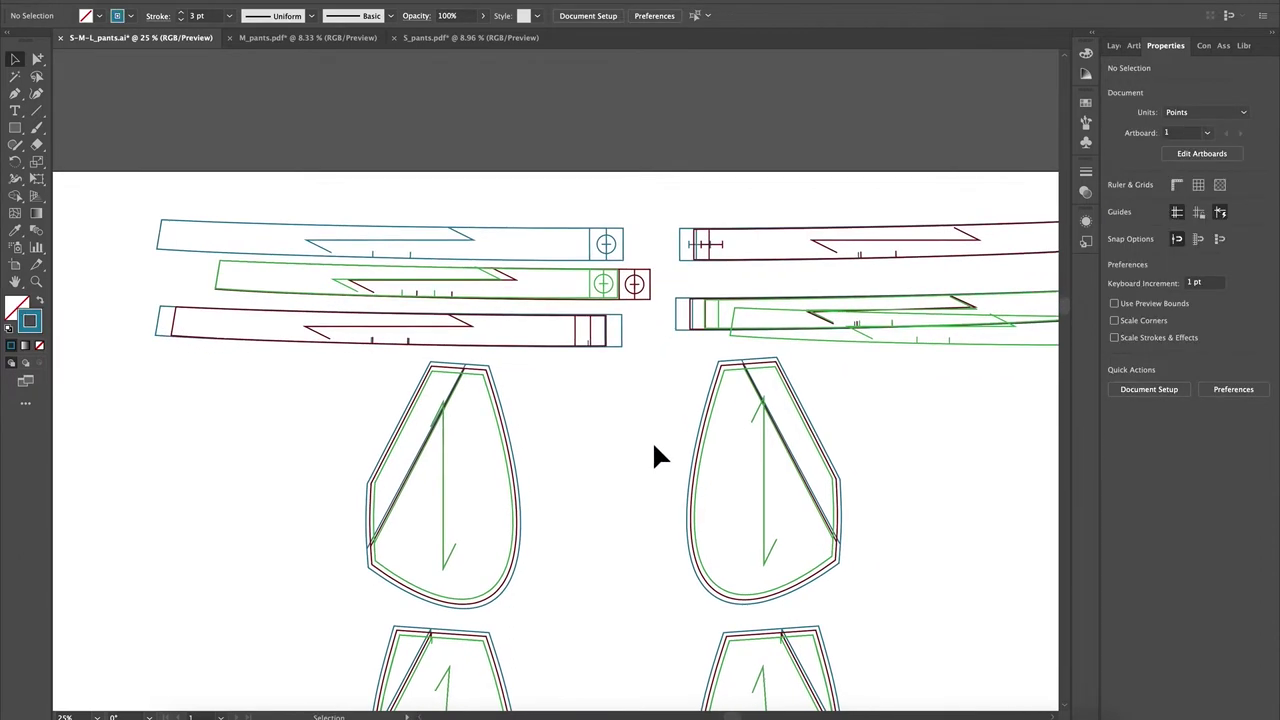
pyautogui.hscroll(1, 652, 440)
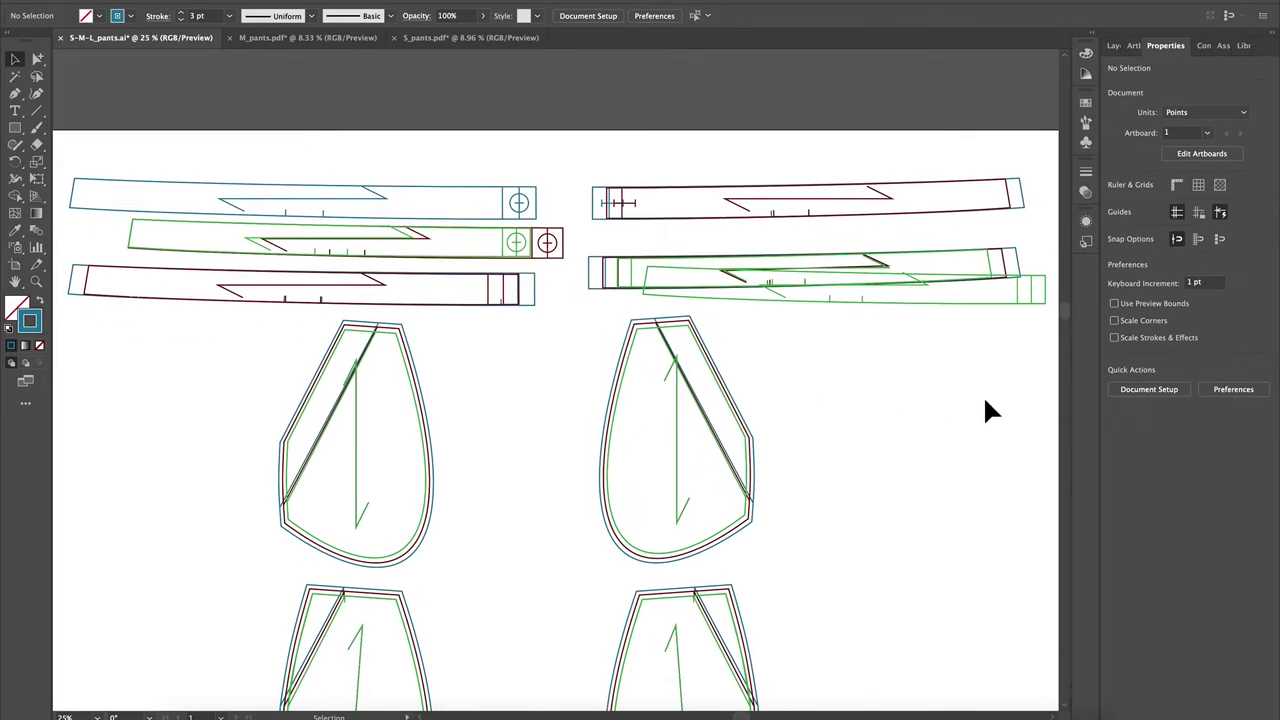
pyautogui.scroll(1, 984, 402)
pyautogui.hscroll(-1, 984, 402)
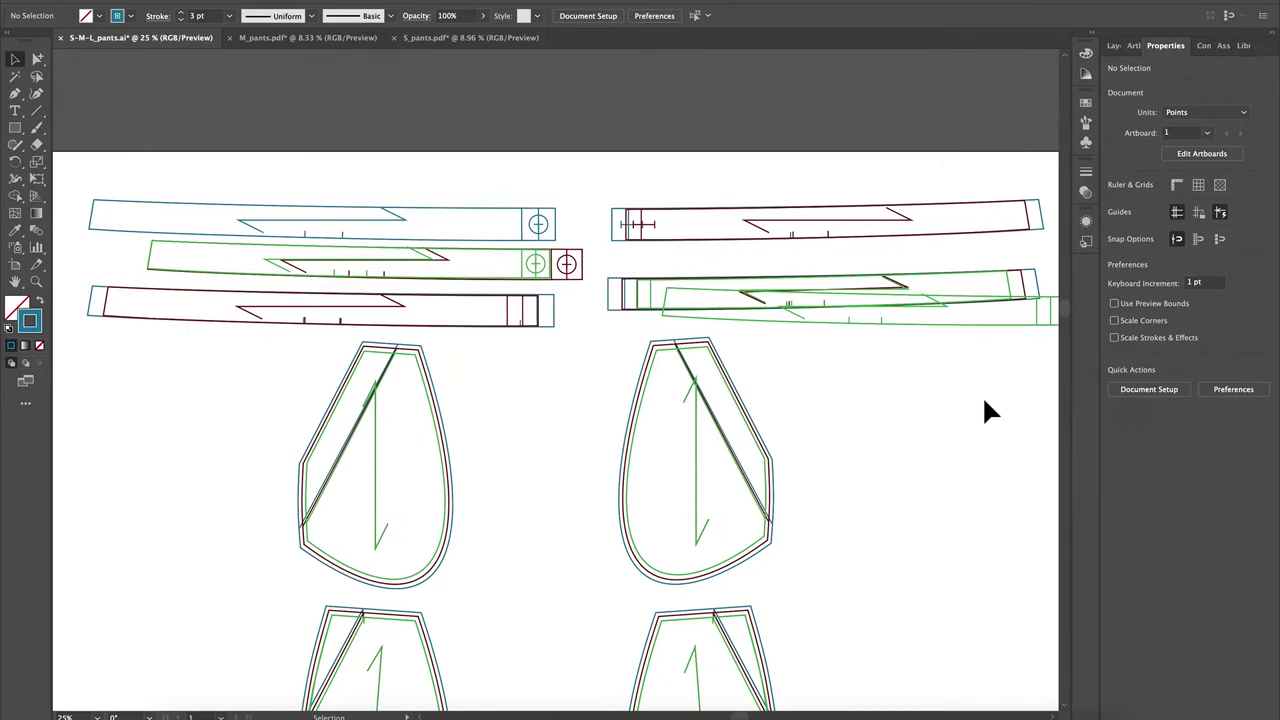
pyautogui.moveTo(575, 358); pyautogui.dragTo(497, 320)
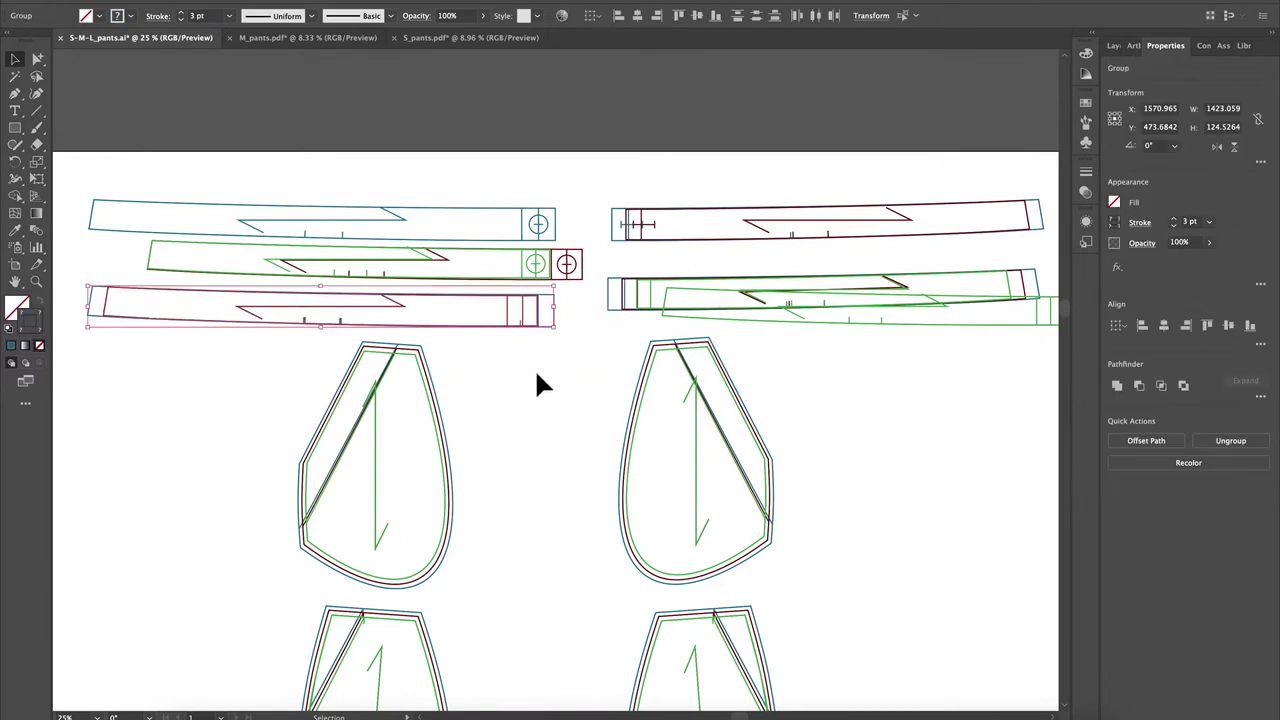
pyautogui.keyDown('shift'); pyautogui.click(967, 328); pyautogui.keyUp('shift')
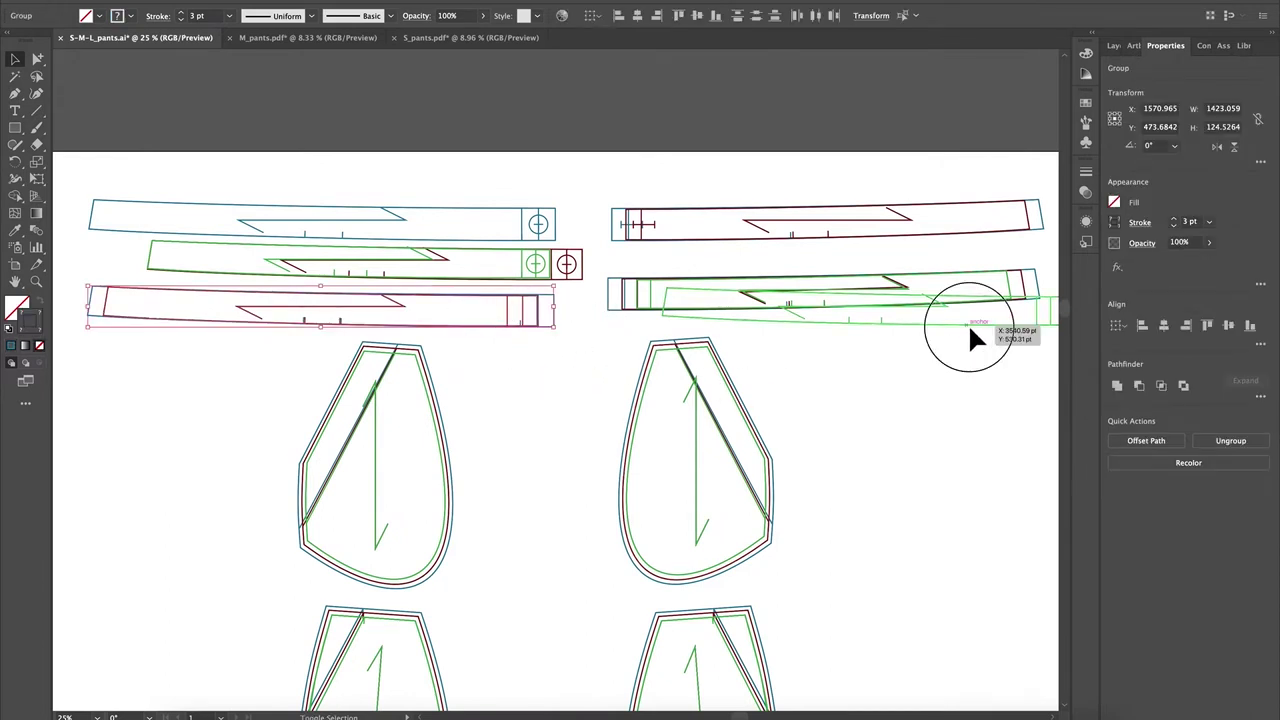
pyautogui.click(505, 322)
pyautogui.click(715, 15)
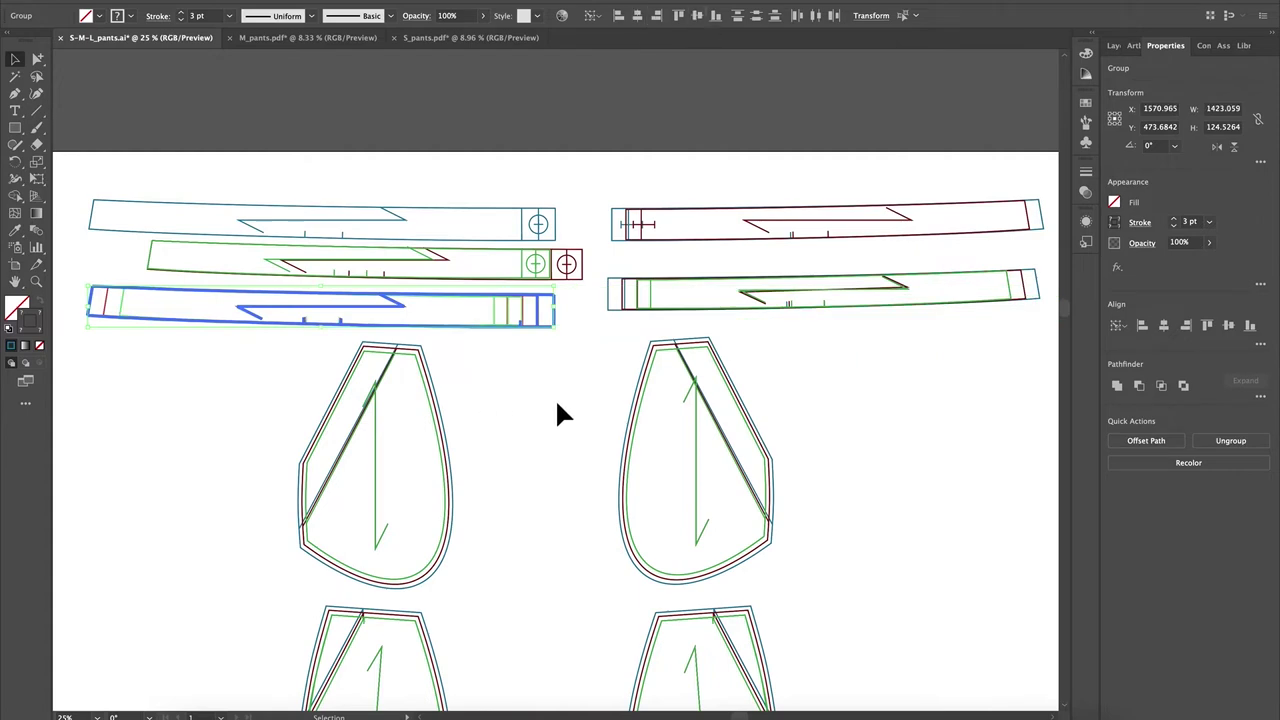
pyautogui.hscroll(-3, 555, 398)
pyautogui.scroll(1, 555, 398)
pyautogui.click(604, 424)
# Centre the upper left waistband's S and M outlines on the L outline as key object and deselect them
pyautogui.moveTo(515, 185); pyautogui.dragTo(654, 307)
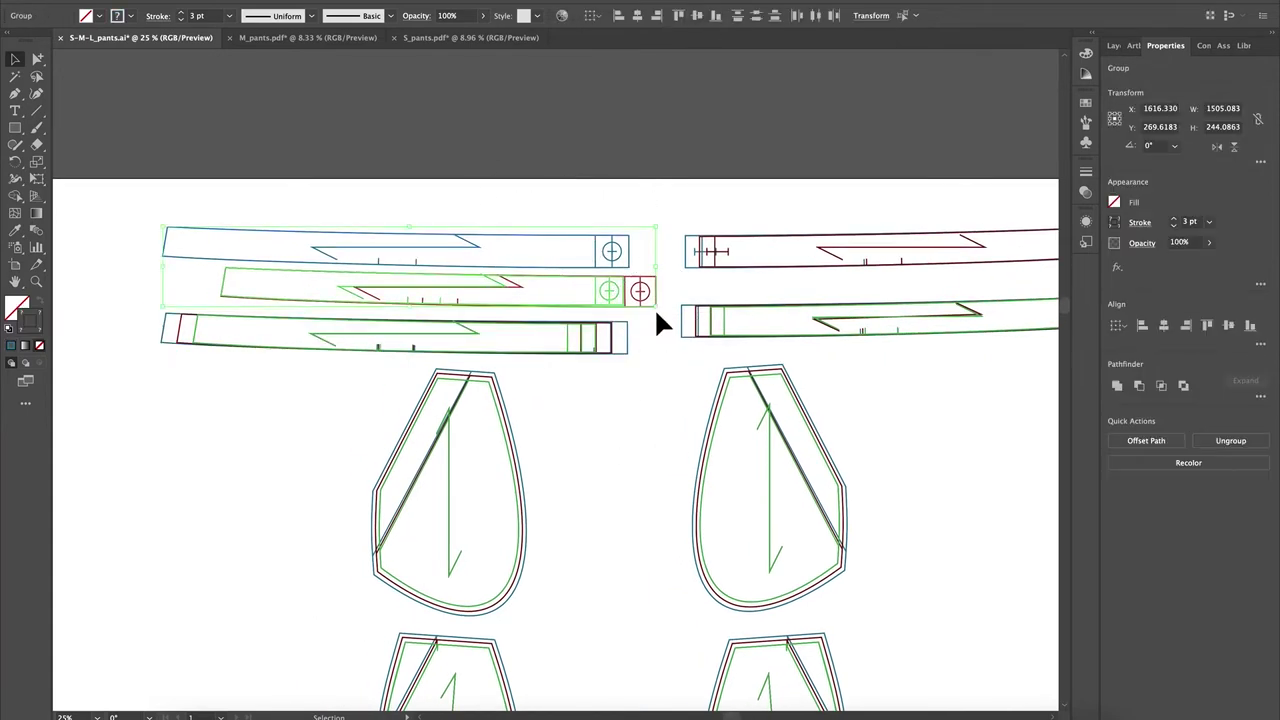
pyautogui.click(535, 232)
pyautogui.click(704, 17)
pyautogui.click(580, 109)
# Centre the upper right waistband's S and M outlines horizontally and vertically on the L outline as key object
pyautogui.hscroll(-1, 575, 109)
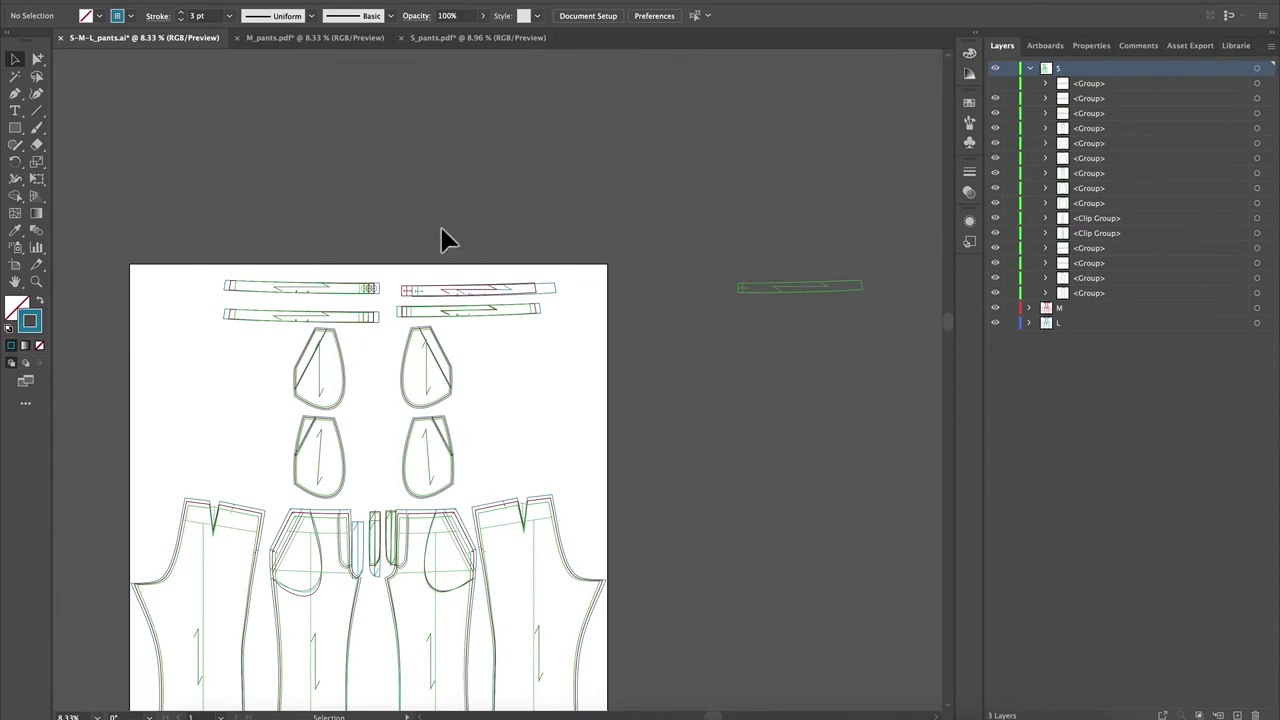
pyautogui.moveTo(600, 306); pyautogui.dragTo(550, 285)
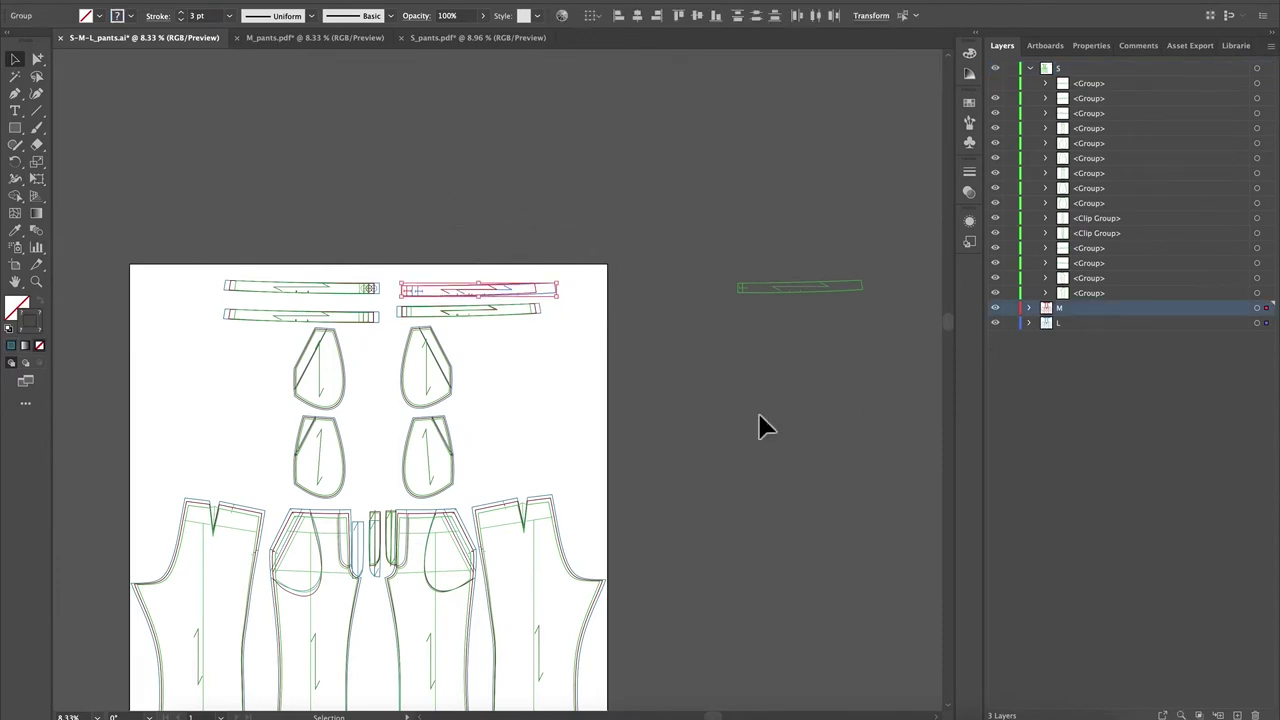
pyautogui.keyDown('shift'); pyautogui.click(852, 287); pyautogui.keyUp('shift')
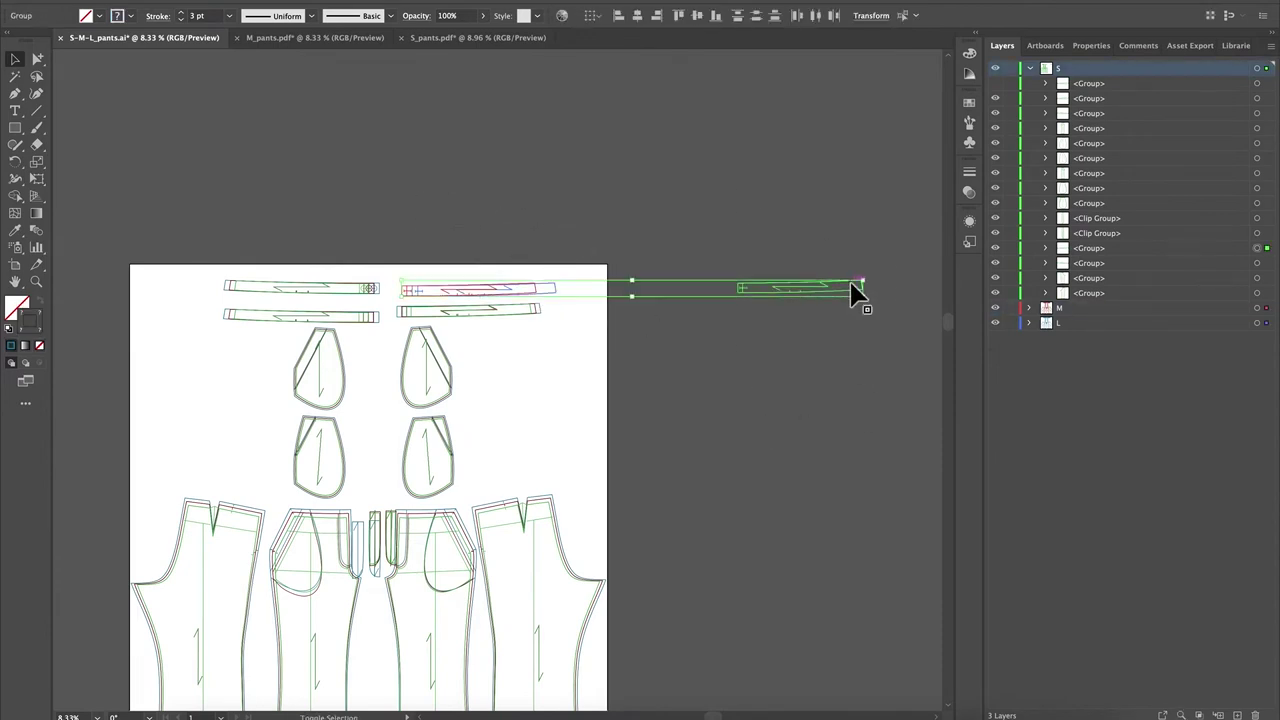
pyautogui.click(555, 285)
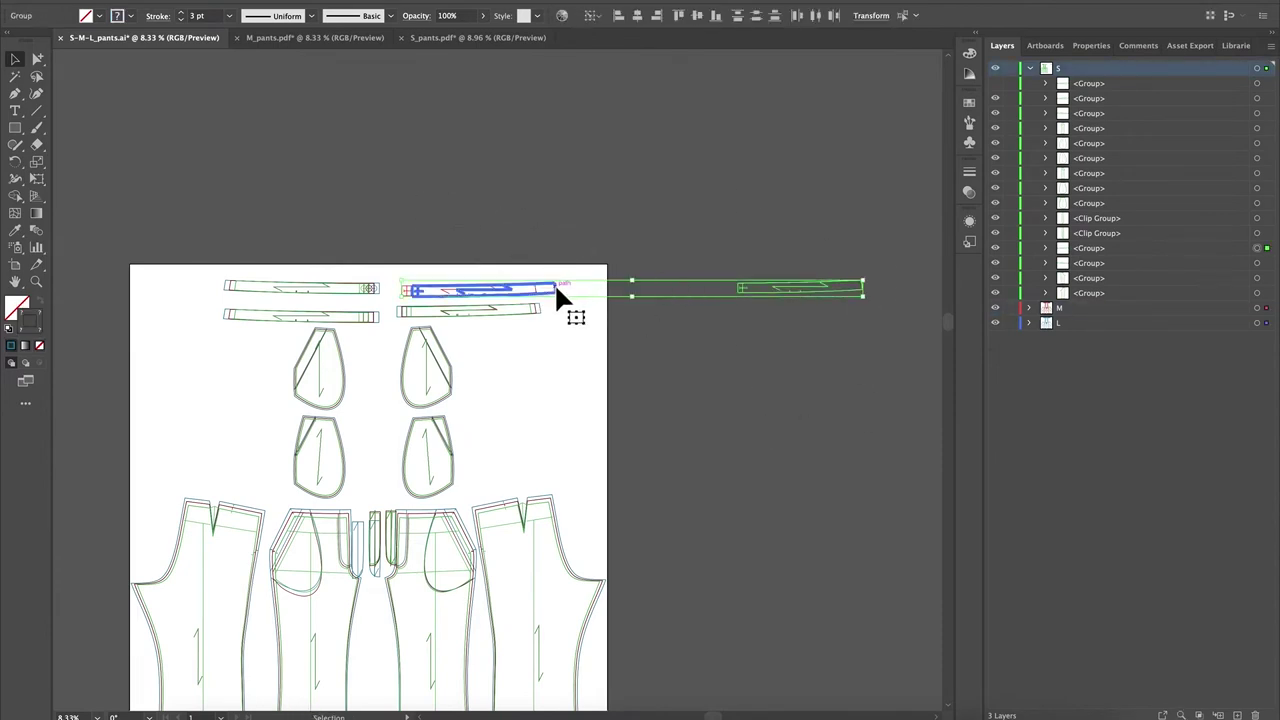
pyautogui.click(641, 17)
pyautogui.click(699, 15)
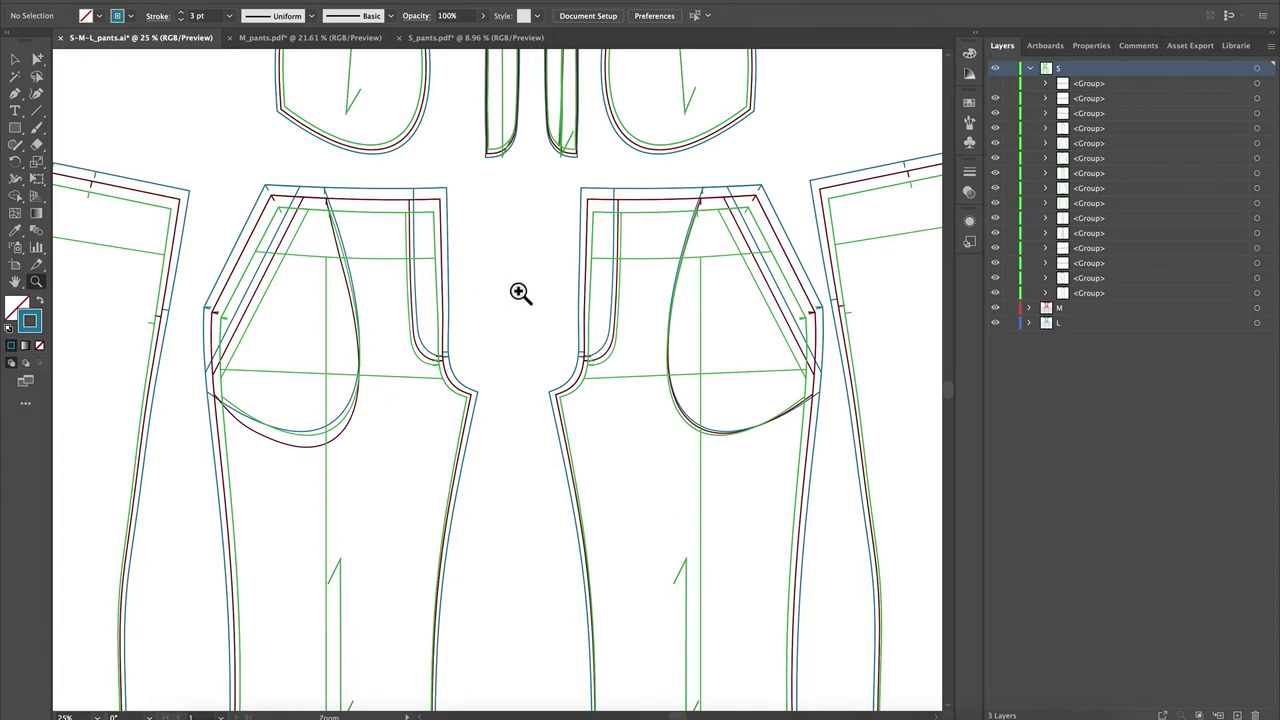
# Delete the mismatched M outline of the left front pants piece
pyautogui.hscroll(-2, 520, 292)
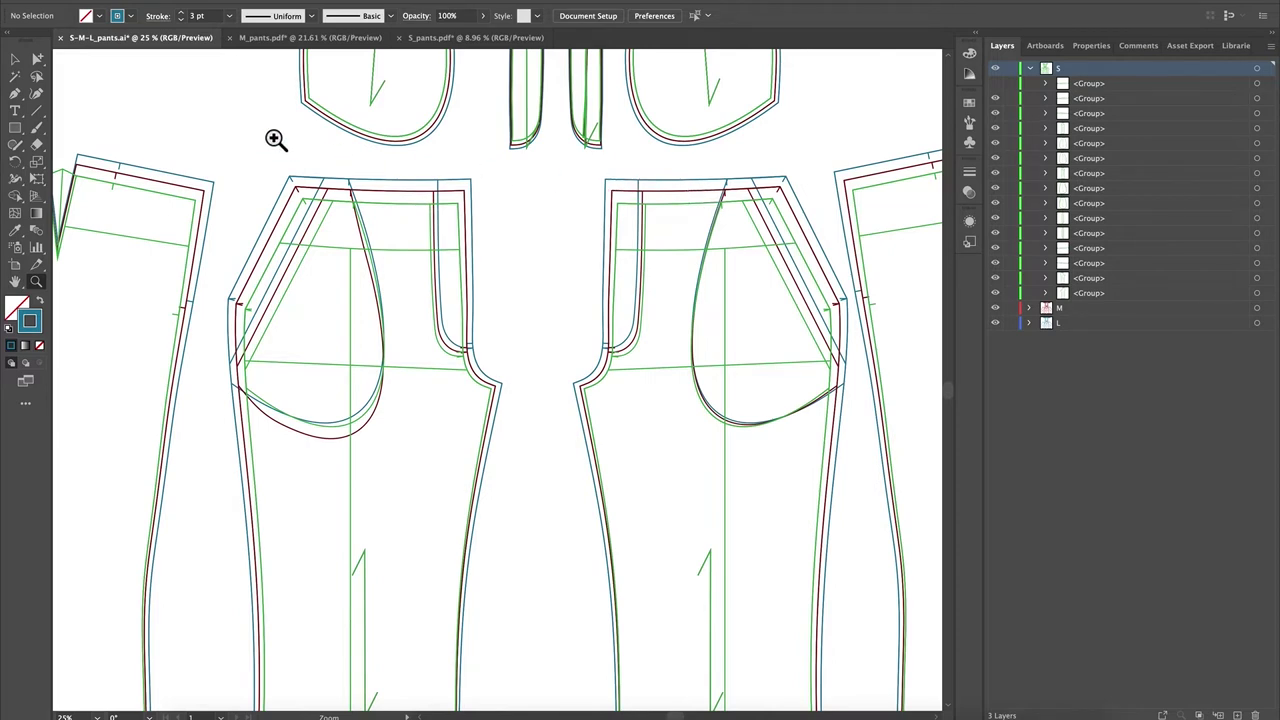
pyautogui.press('v')
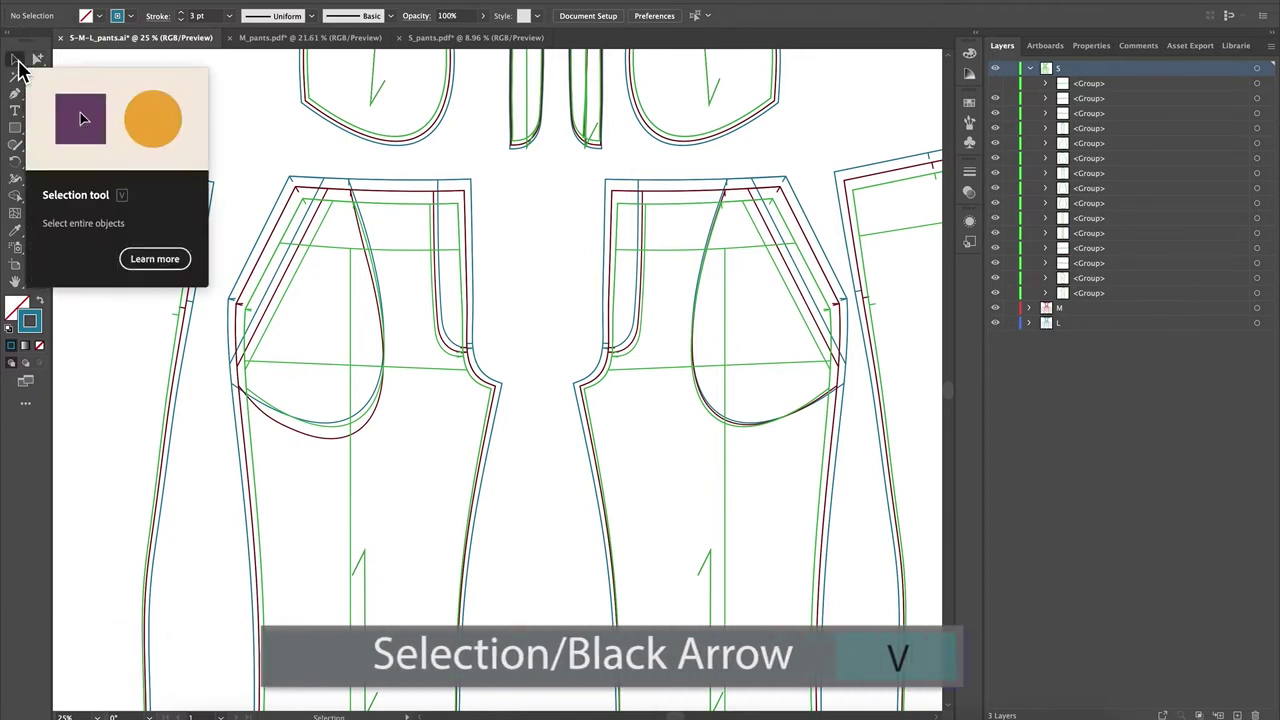
pyautogui.click(385, 193)
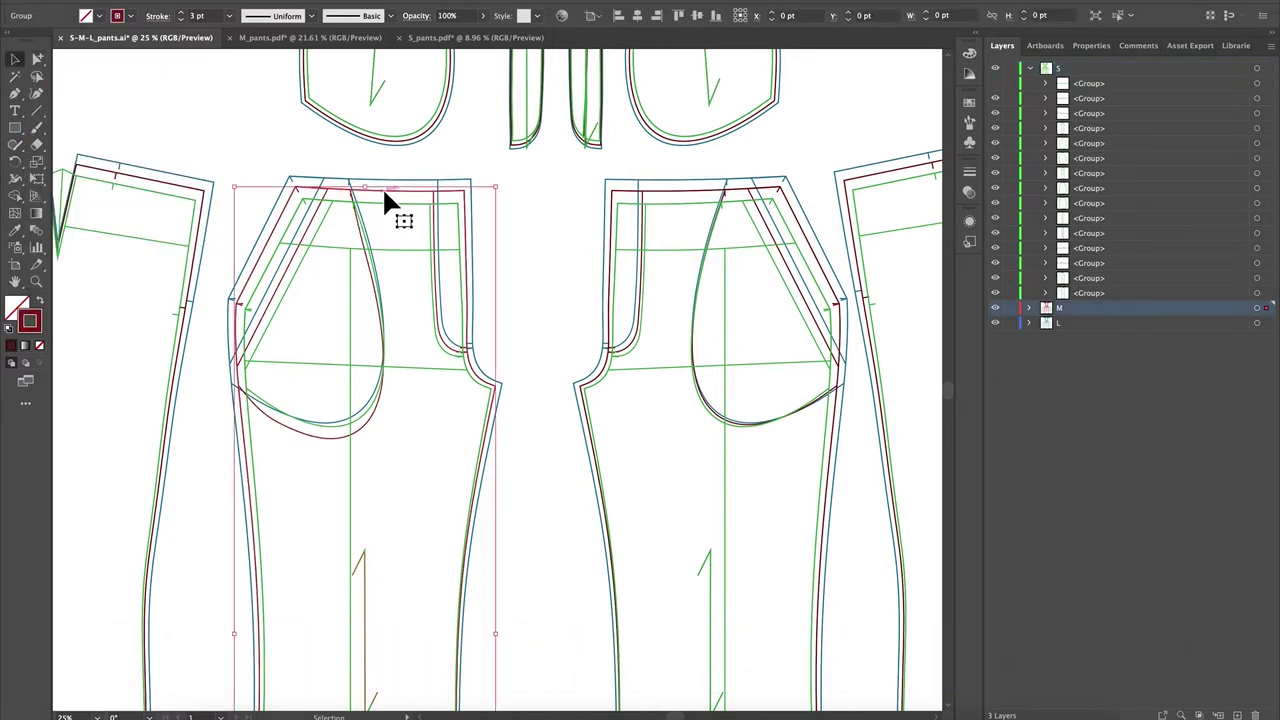
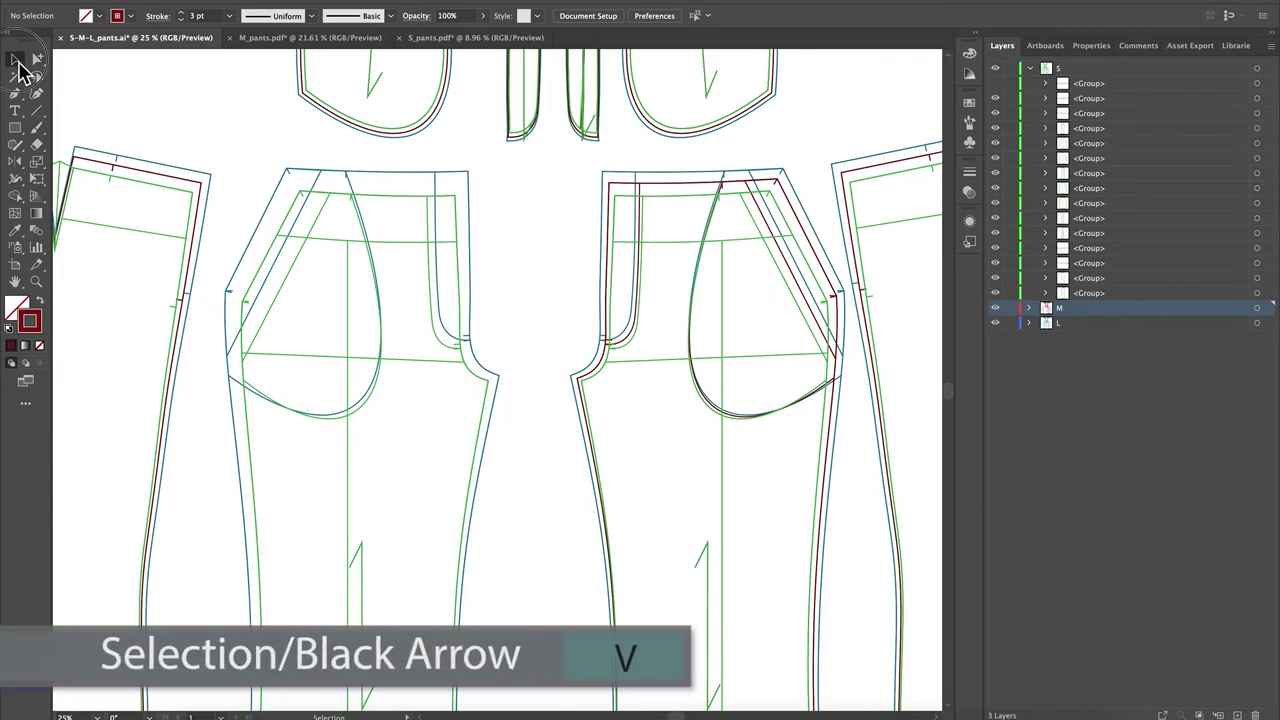
# Reflect a copy of the right front's M outline across a vertical axis between the fronts to replace the left M piece, and deselect it
pyautogui.click(677, 184)
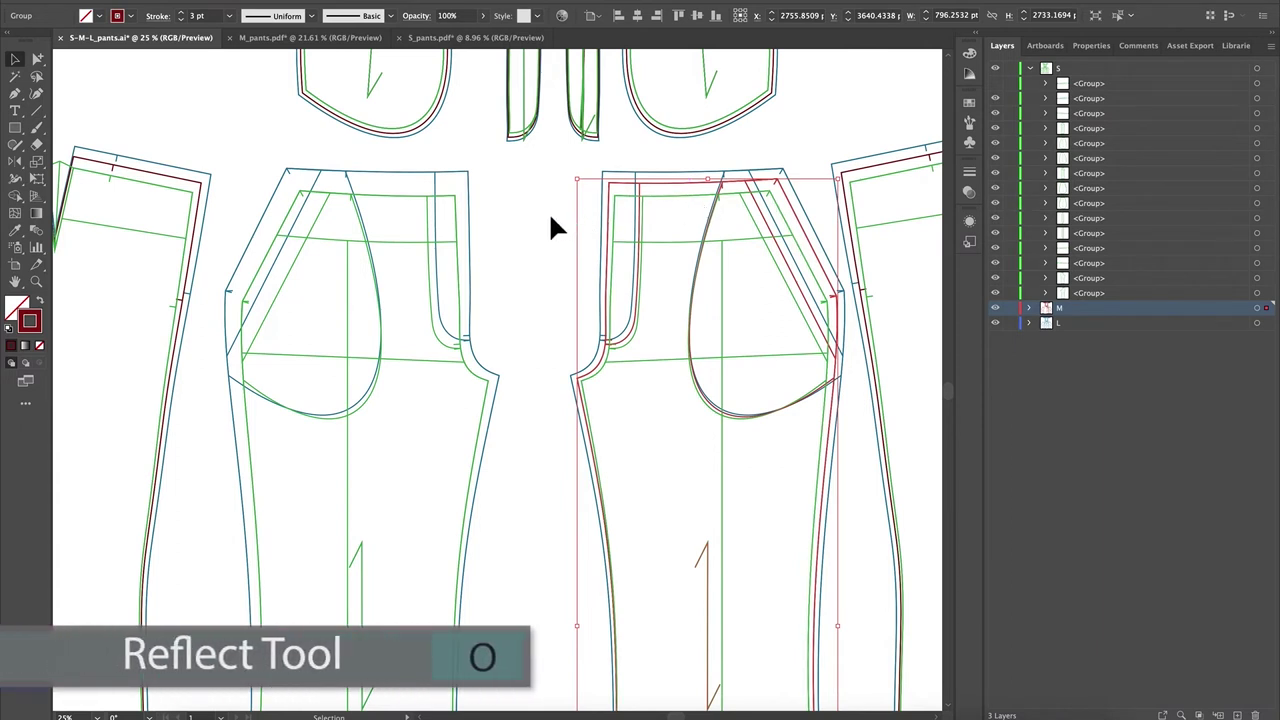
pyautogui.press('o')
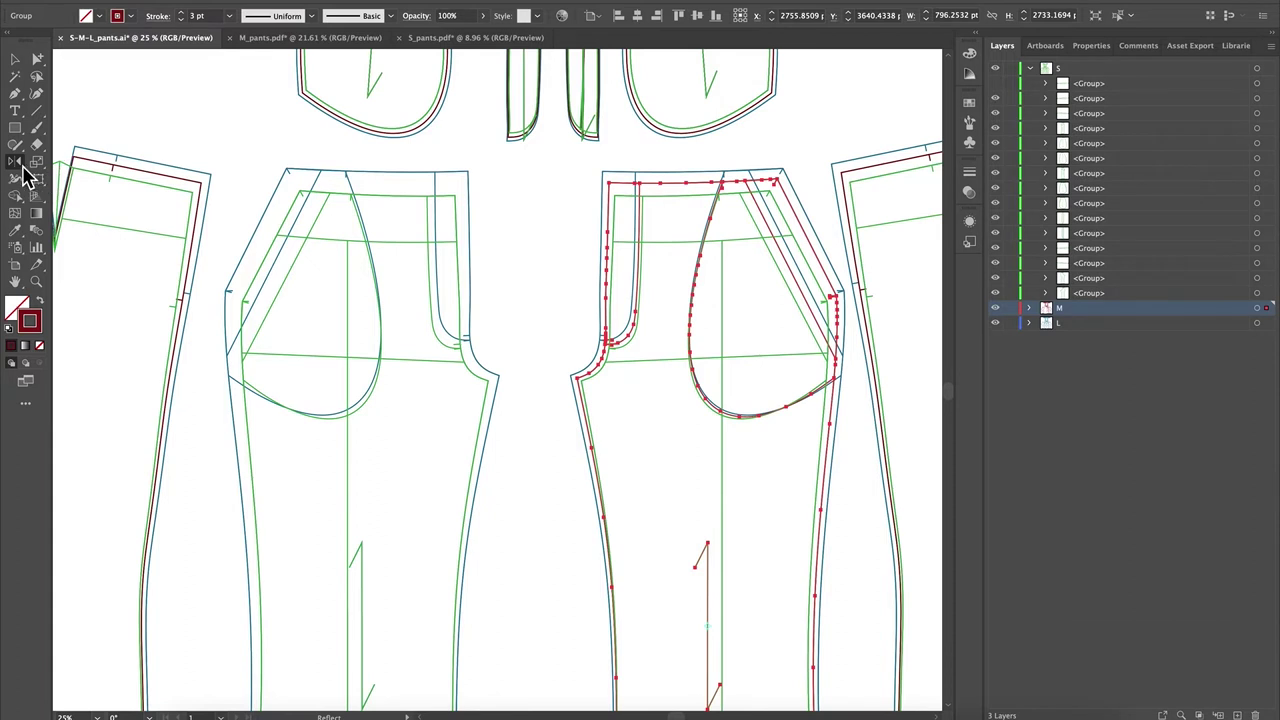
pyautogui.moveTo(22, 170); pyautogui.dragTo(96, 184)
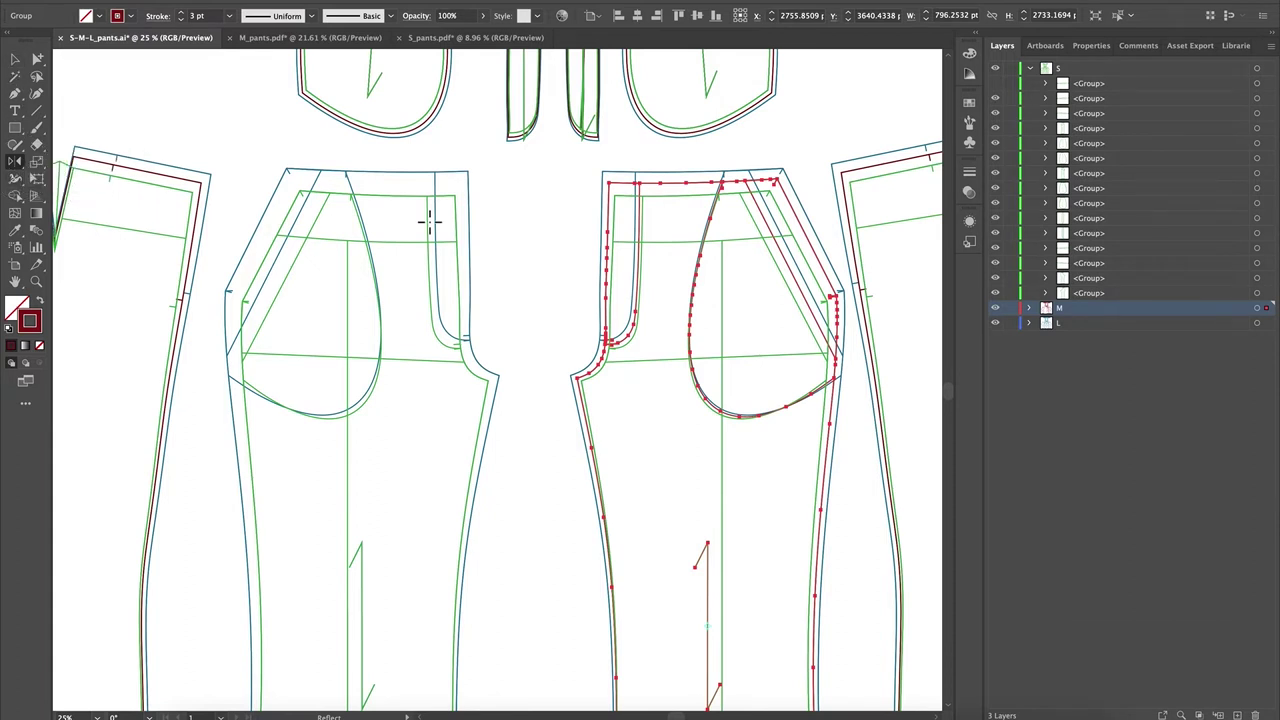
pyautogui.keyDown('alt'); pyautogui.click(538, 289); pyautogui.keyUp('alt')
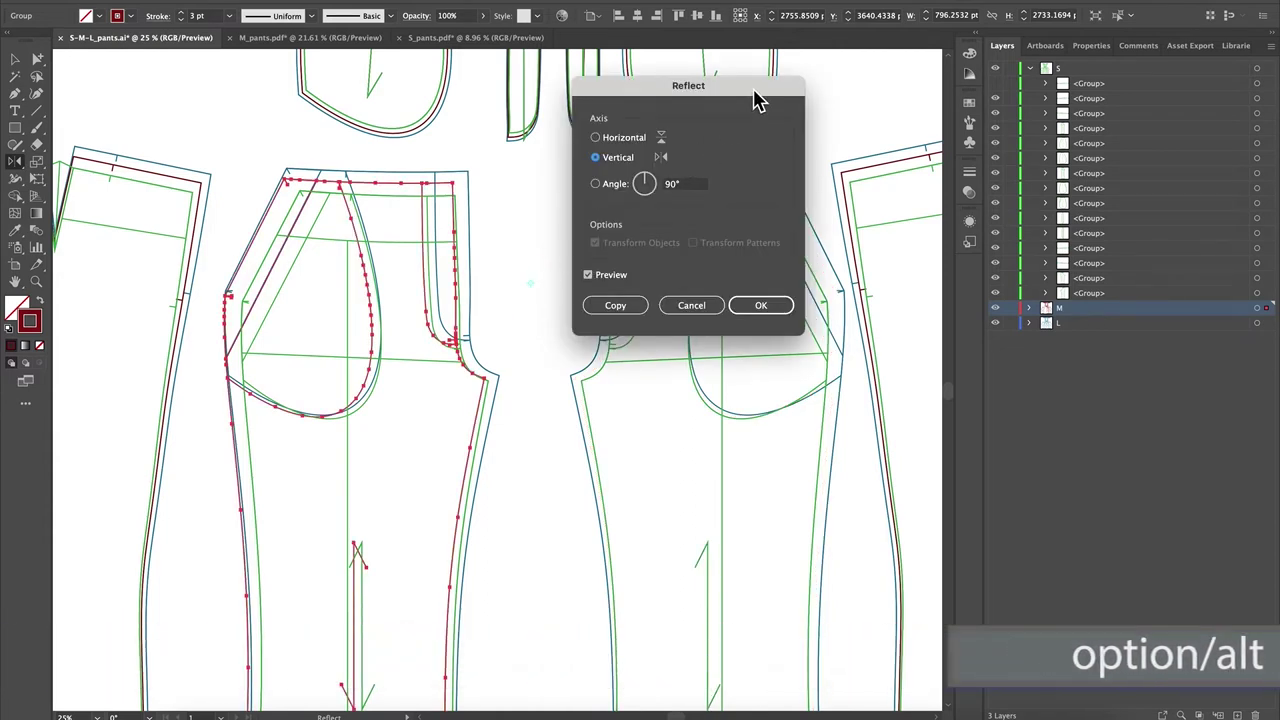
pyautogui.moveTo(757, 100); pyautogui.dragTo(842, 98)
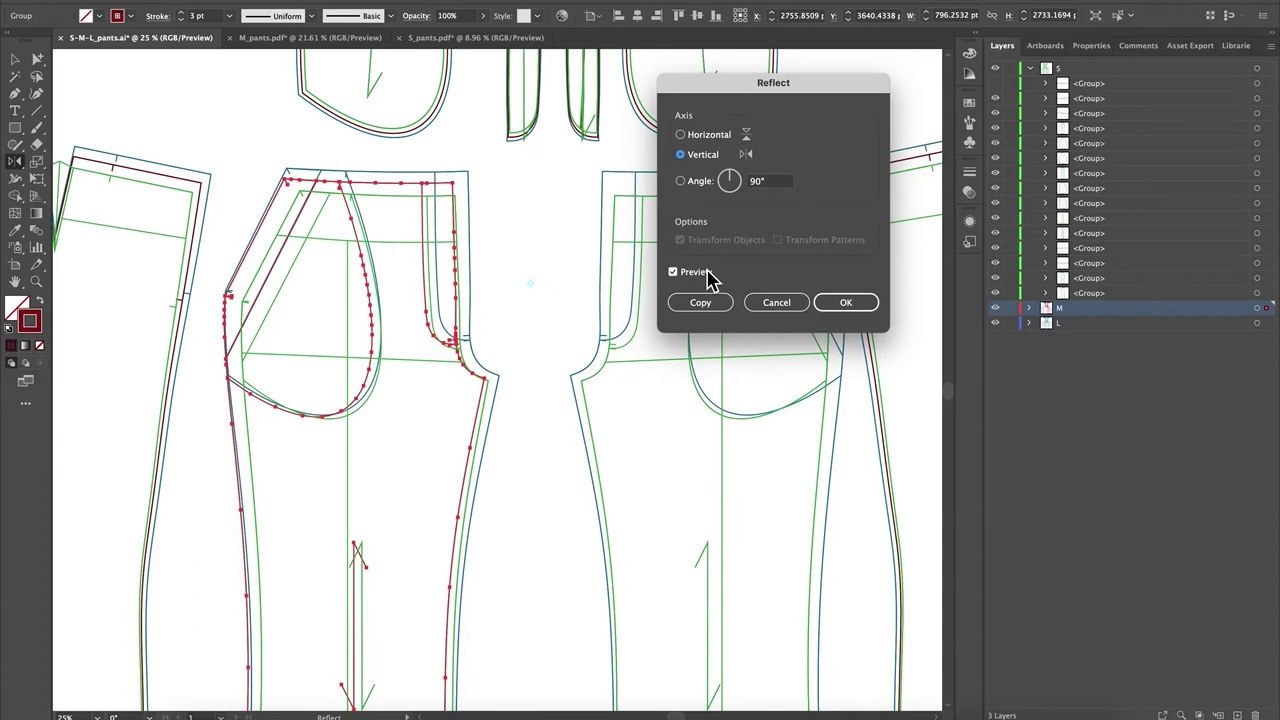
pyautogui.click(675, 273)
pyautogui.click(716, 308)
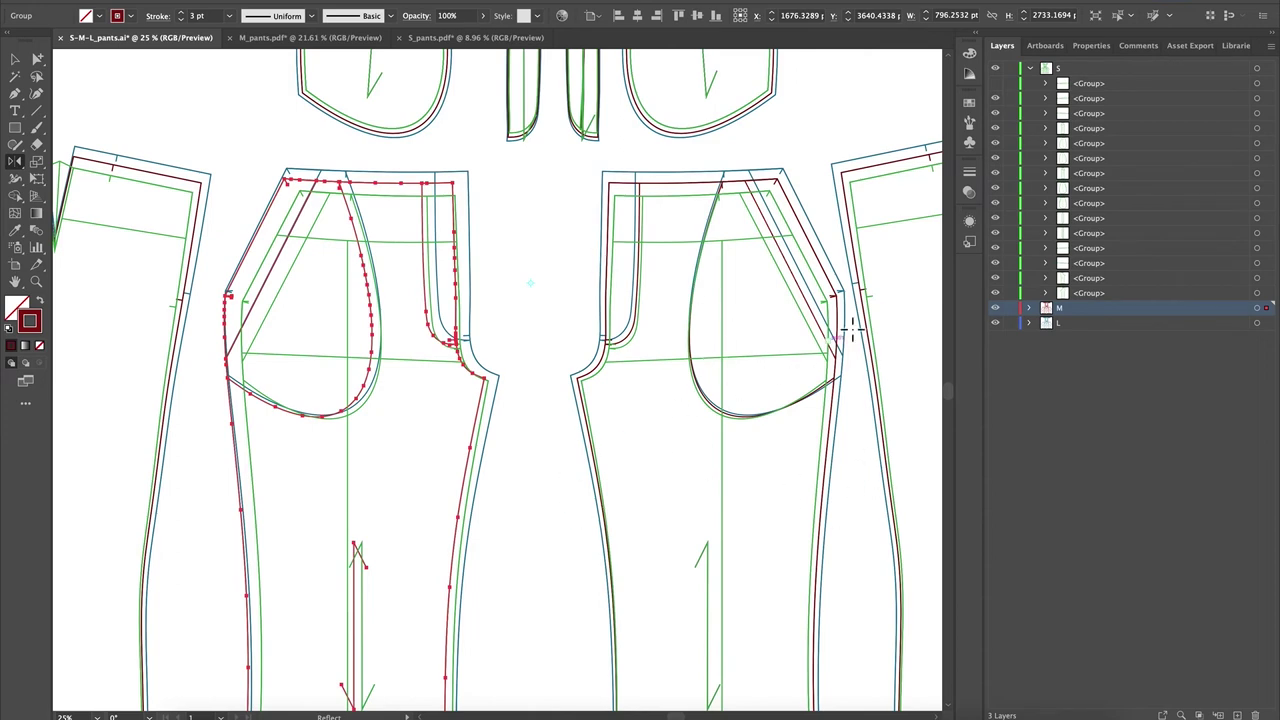
pyautogui.scroll(-2, 739, 412)
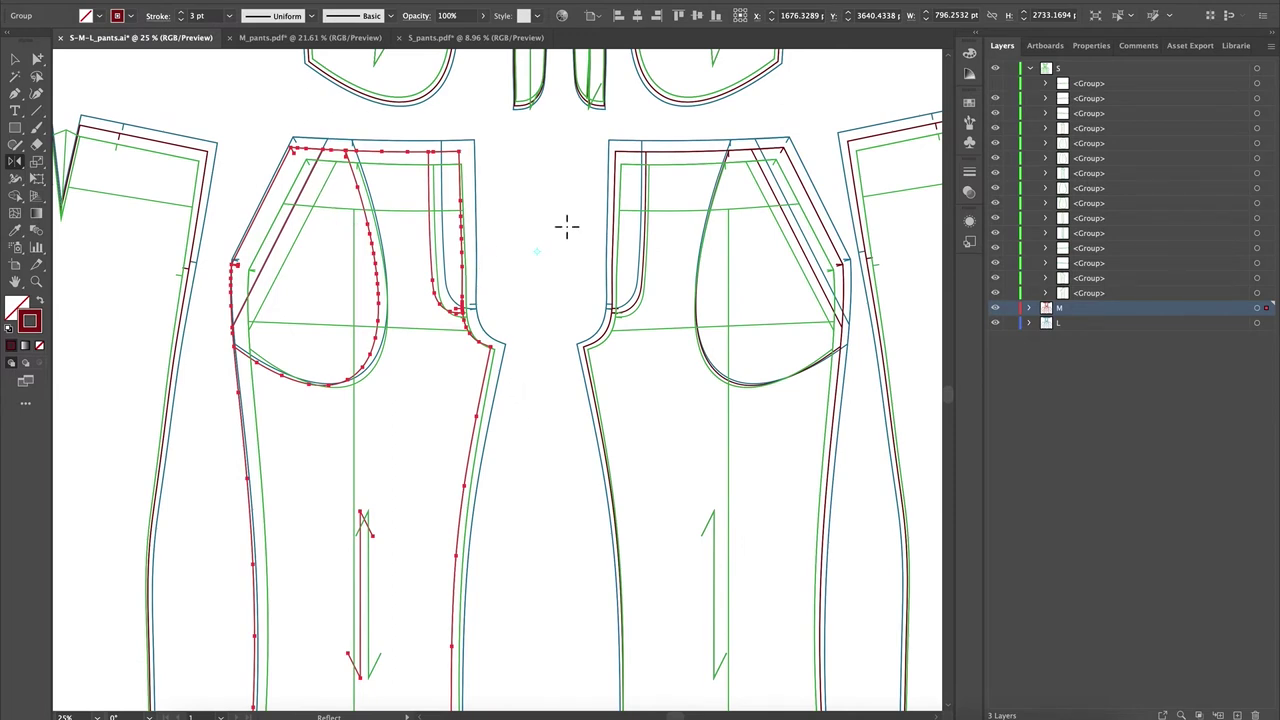
pyautogui.scroll(-2, 566, 227)
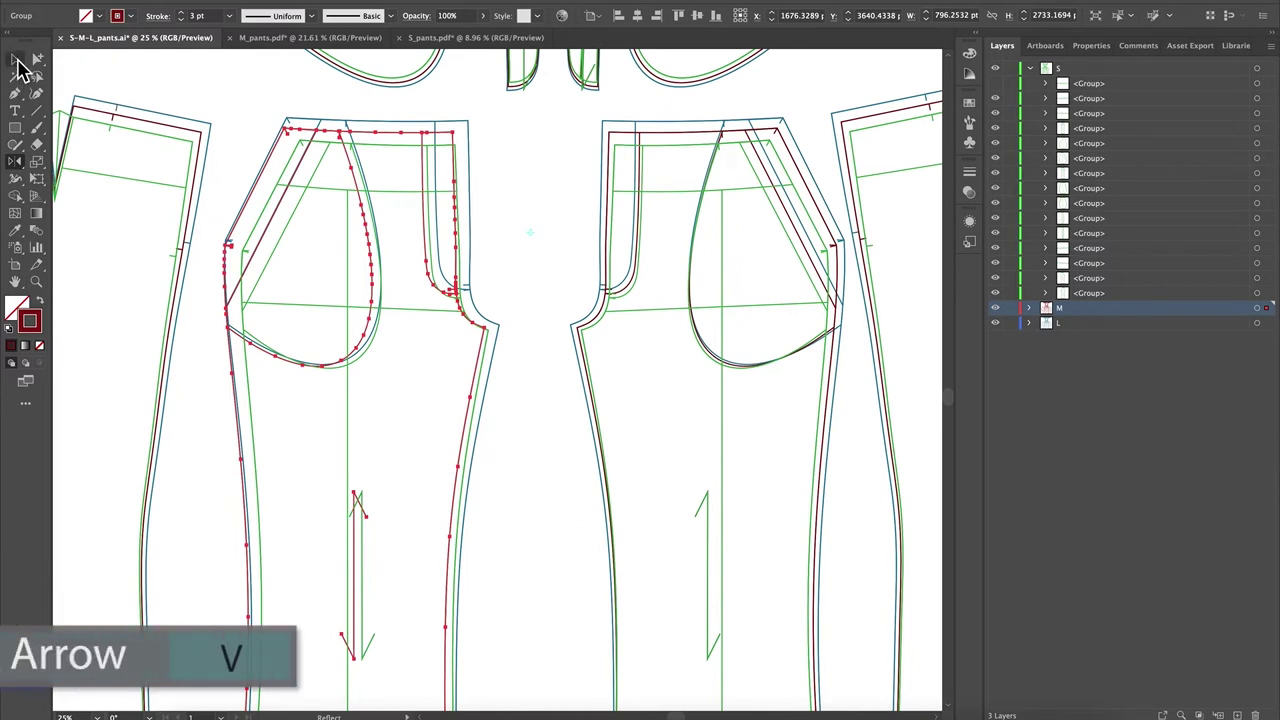
pyautogui.click(17, 63)
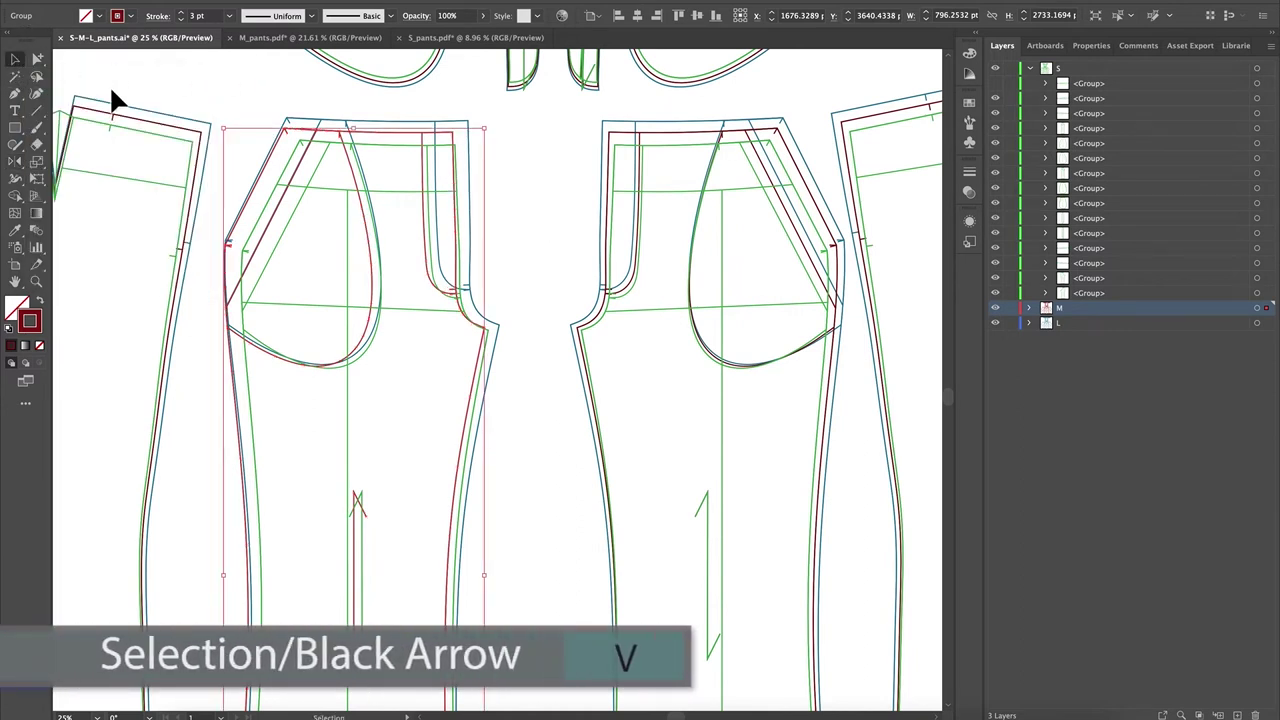
pyautogui.click(543, 155)
# Align the left front's S and M outlines to the centre of the L outline as key object and deselect them
pyautogui.scroll(4, 542, 153)
pyautogui.hscroll(-2, 542, 153)
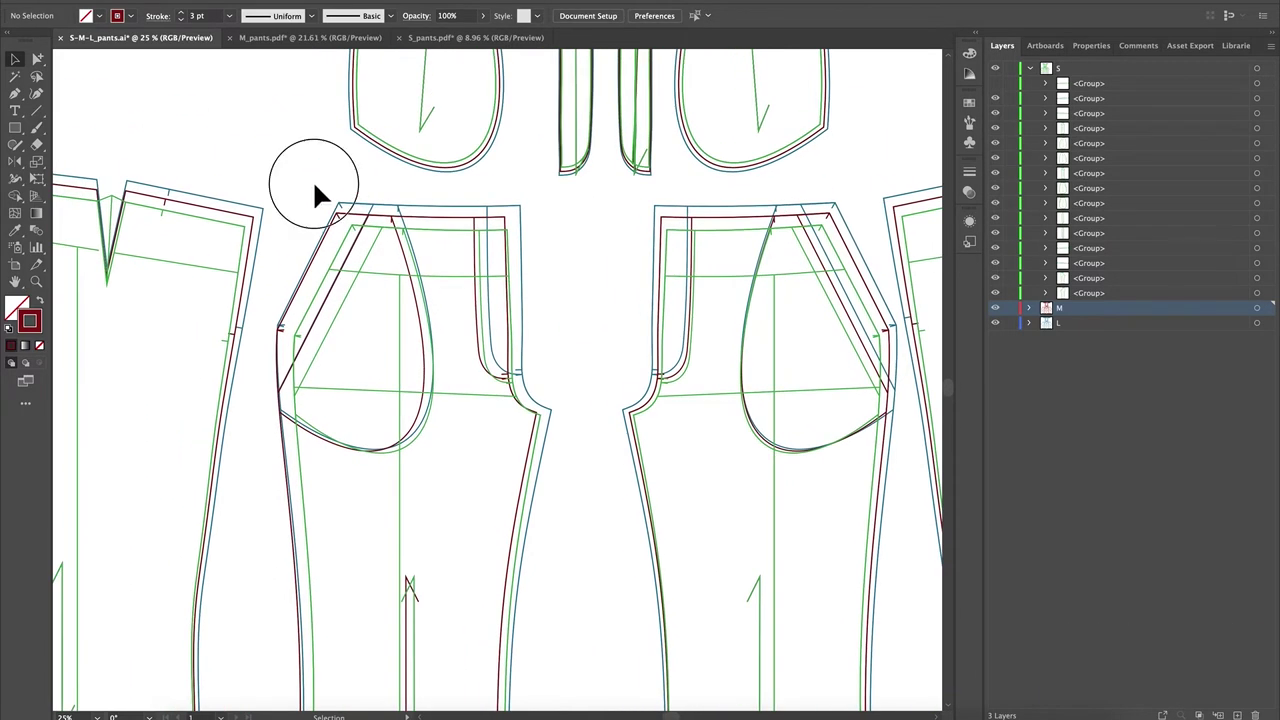
pyautogui.click(410, 286)
pyautogui.click(523, 220)
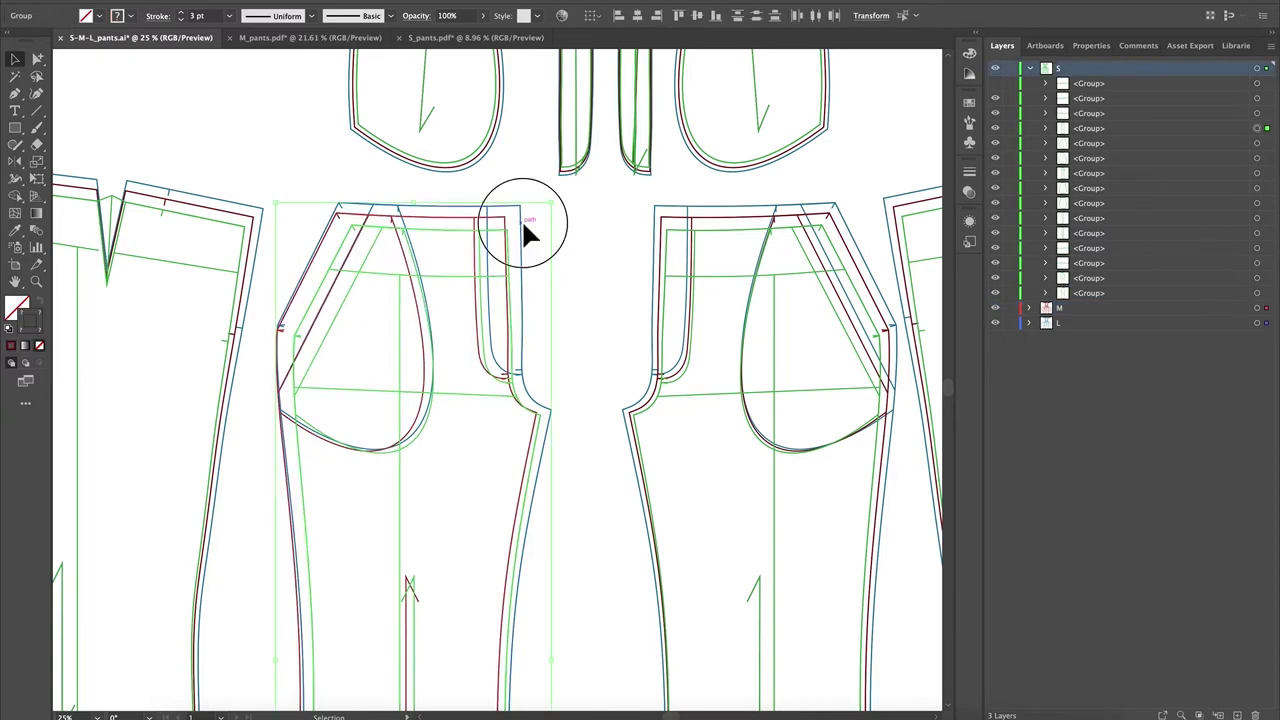
pyautogui.click(613, 285)
pyautogui.scroll(-2, 613, 285)
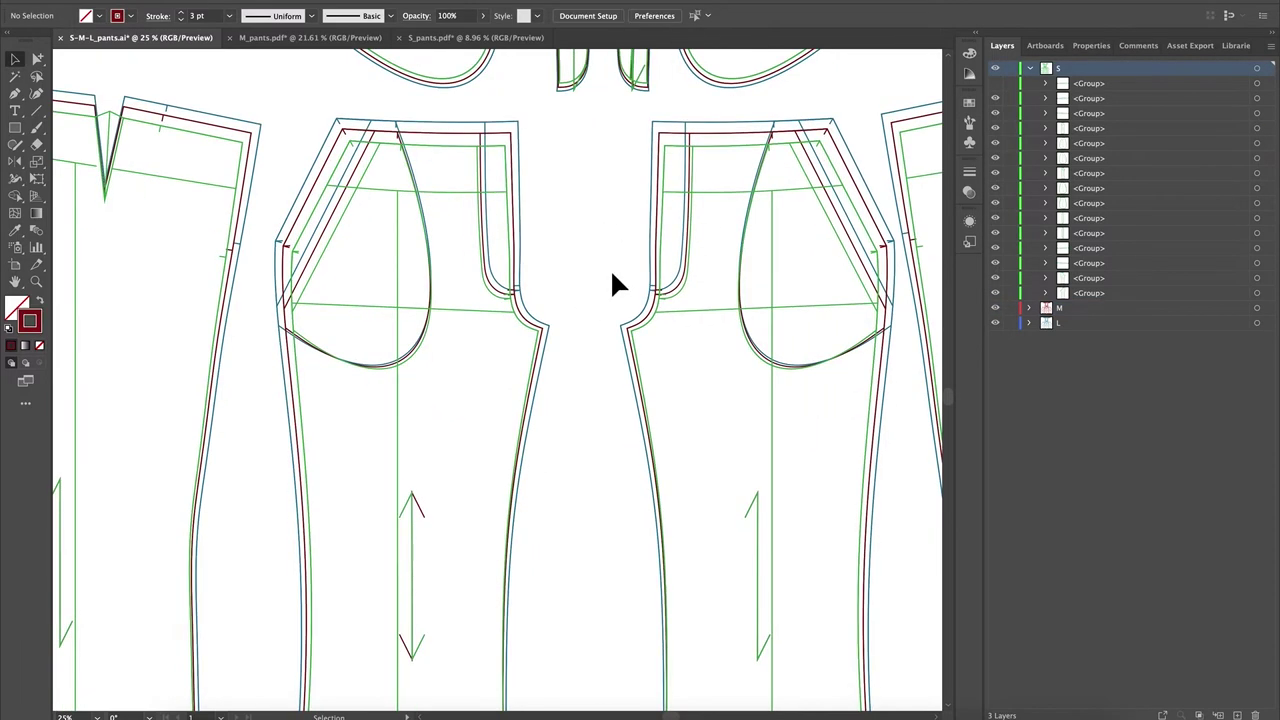
# Examine the aligned front pieces along the legs and compare their grainline arrows
pyautogui.scroll(-1, 611, 280)
pyautogui.hscroll(1, 611, 280)
pyautogui.scroll(-3, 387, 520)
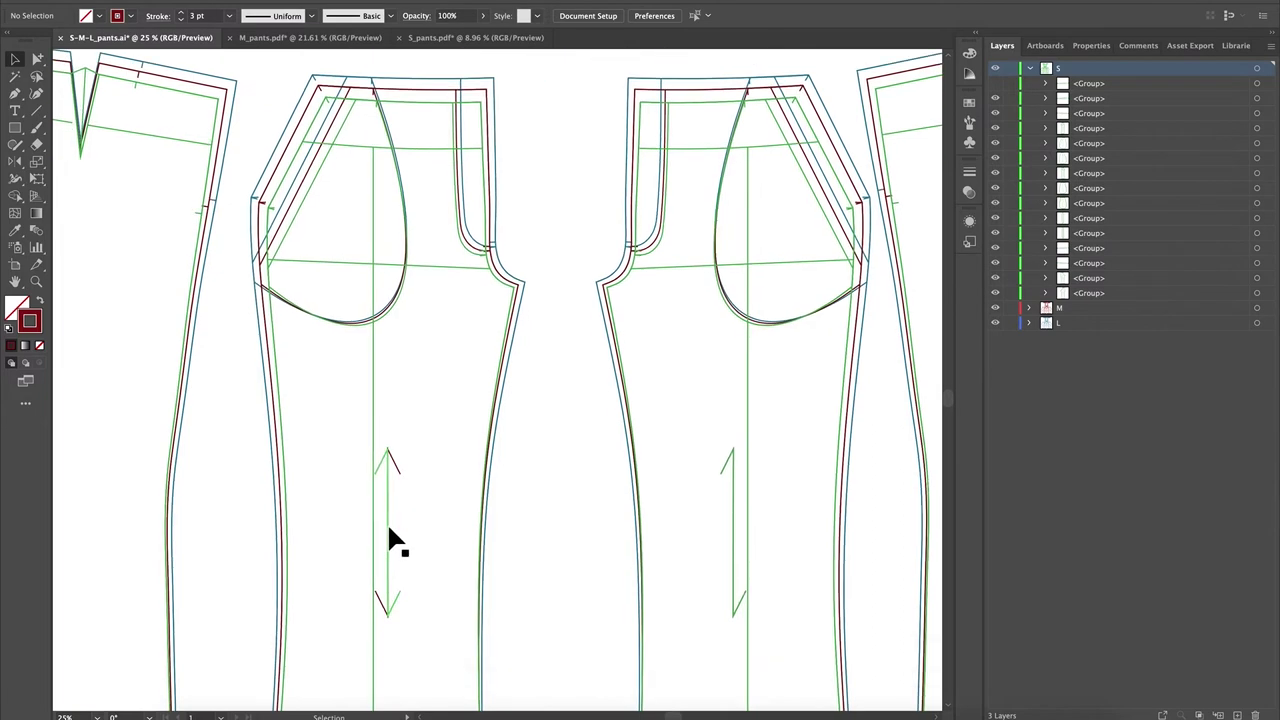
pyautogui.hscroll(-1, 387, 518)
pyautogui.scroll(-1, 456, 392)
pyautogui.hscroll(1, 456, 392)
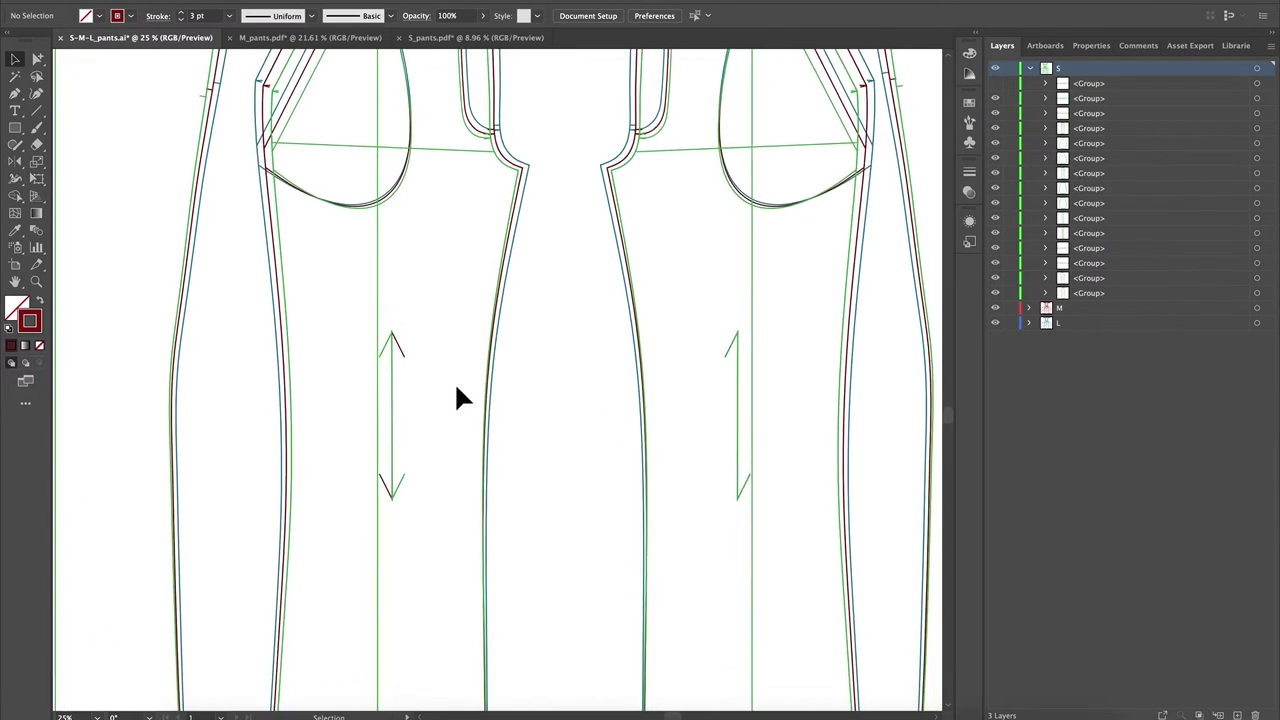
pyautogui.scroll(1, 456, 390)
pyautogui.hscroll(1, 456, 390)
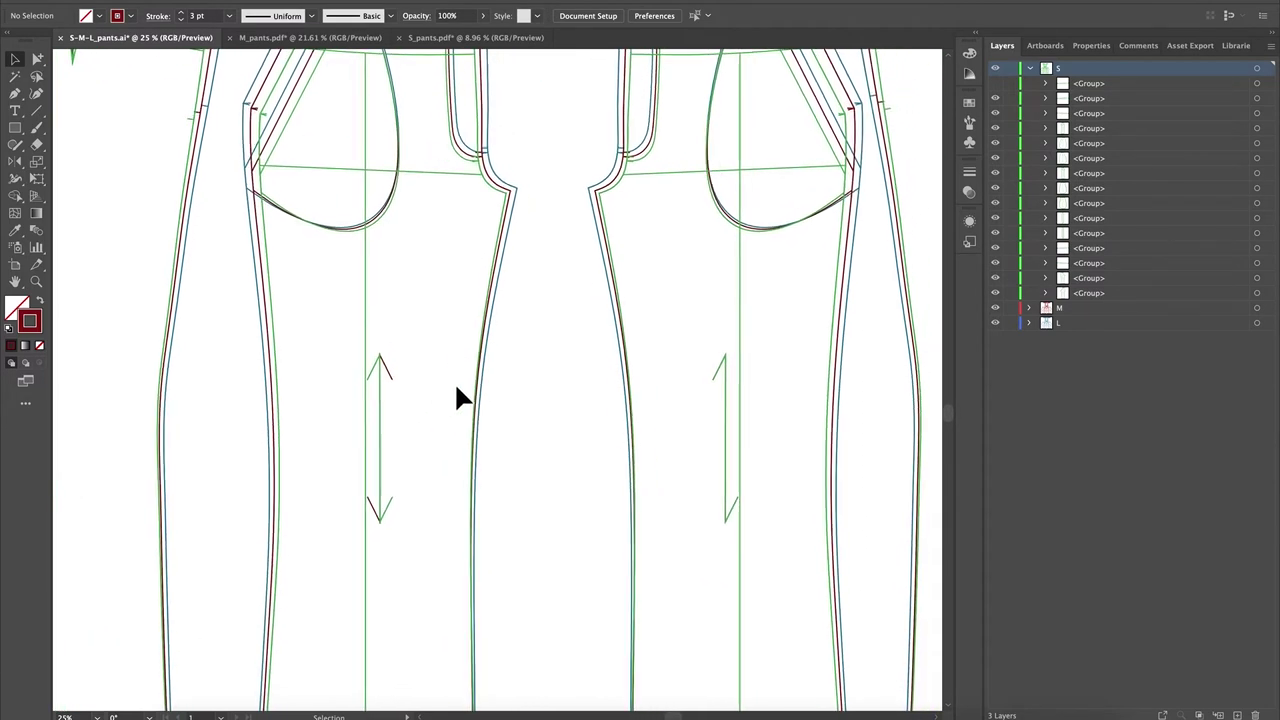
pyautogui.hscroll(1, 456, 390)
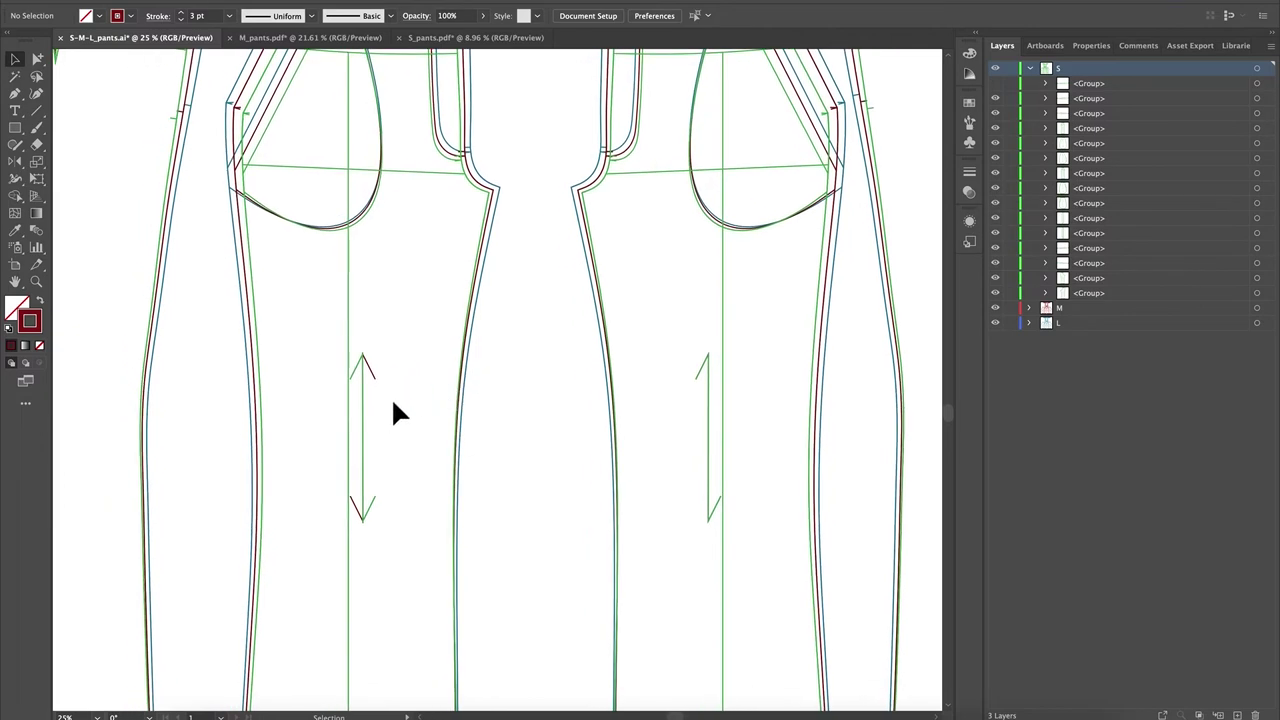
pyautogui.scroll(-1, 391, 409)
pyautogui.hscroll(-1, 391, 409)
# Lock the S and L layers and make the M layer active to isolate the M artwork
pyautogui.click(418, 312)
pyautogui.click(380, 337)
pyautogui.scroll(3, 437, 277)
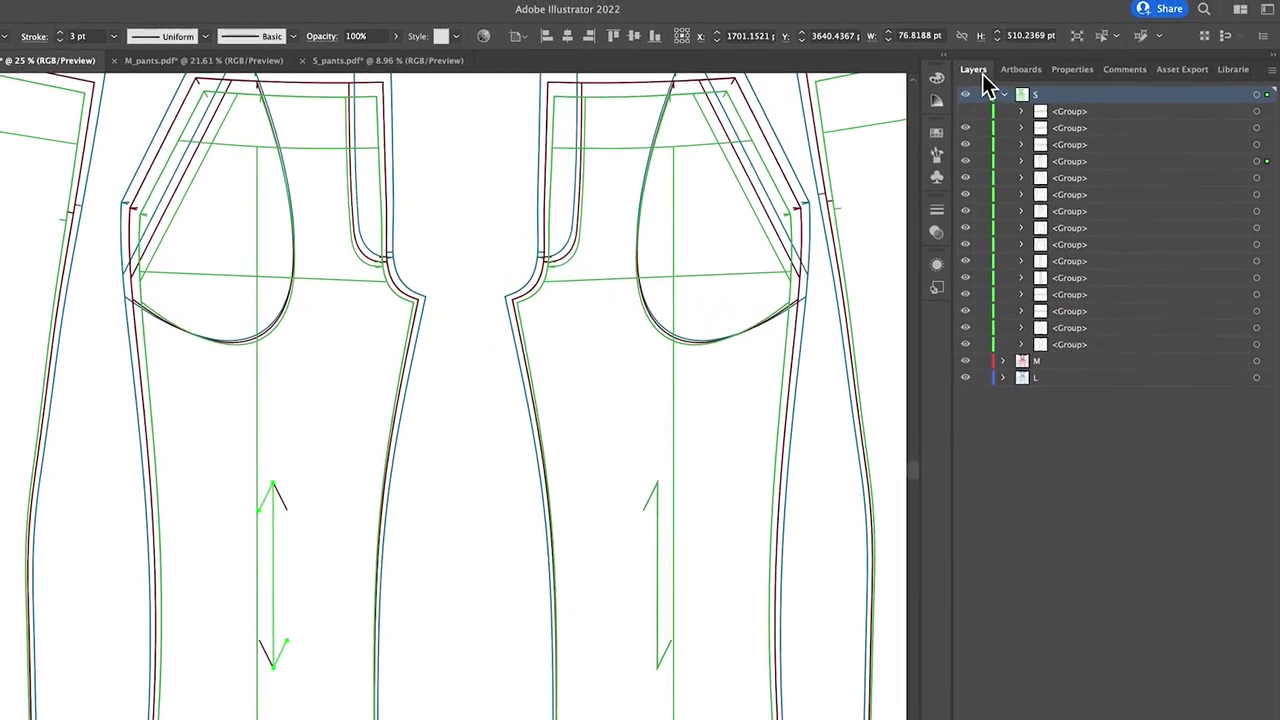
pyautogui.click(1019, 80)
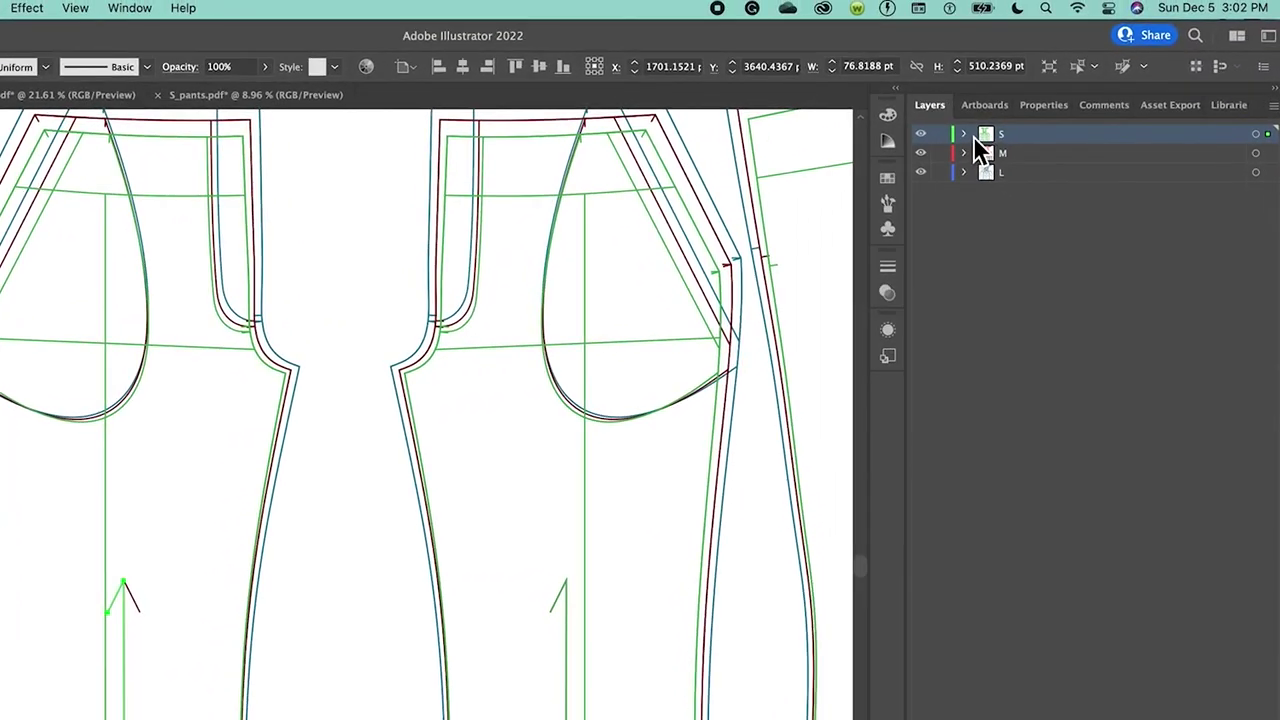
pyautogui.click(942, 135)
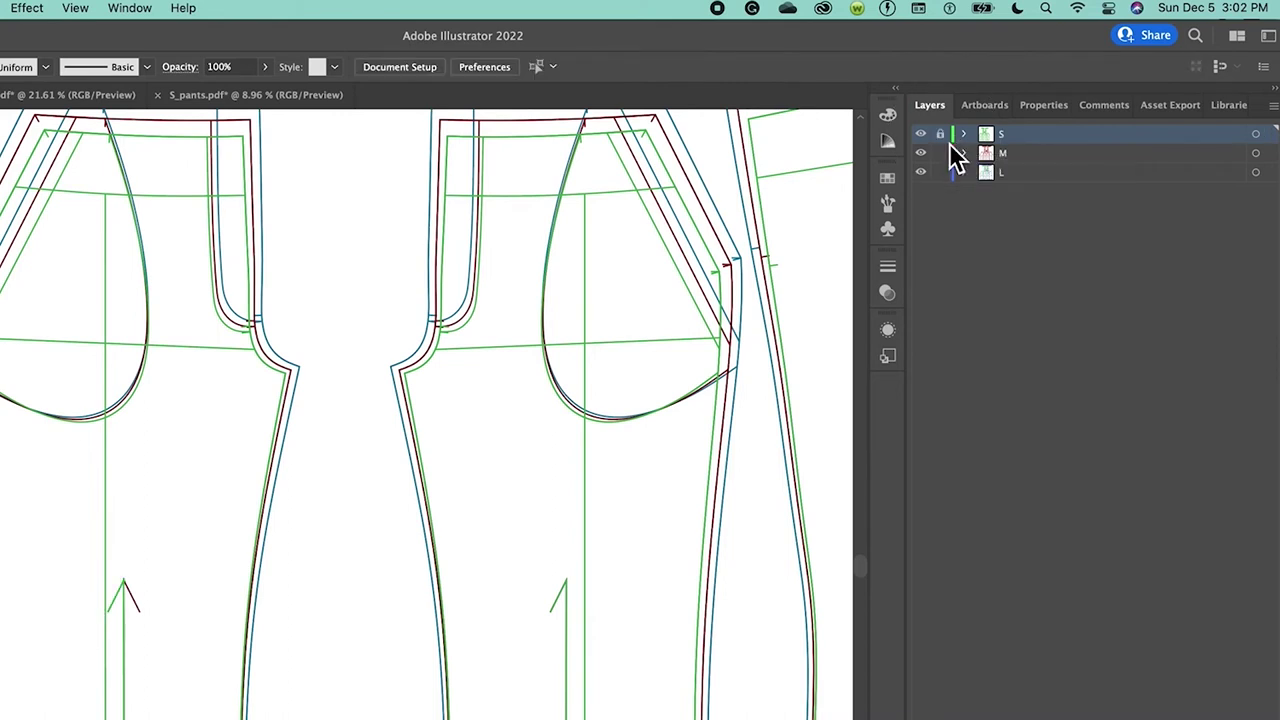
pyautogui.click(941, 172)
pyautogui.click(1075, 153)
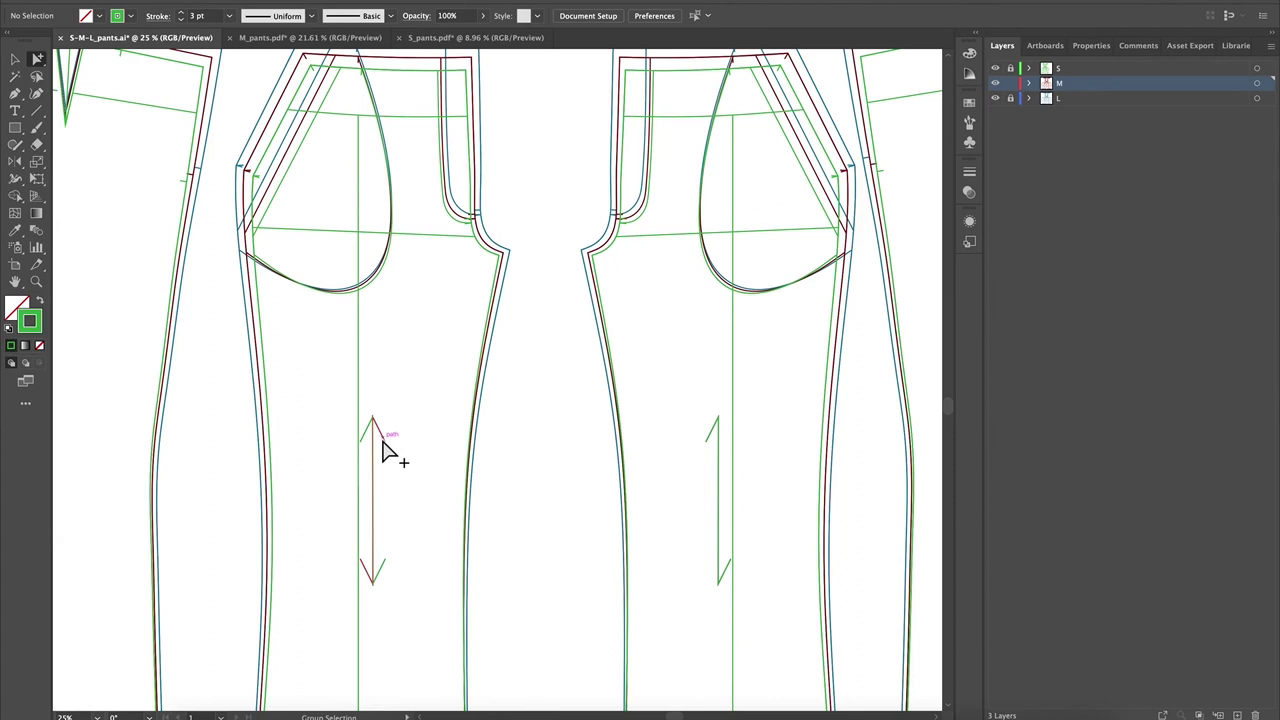
# Delete the reversed M grainline arrow from the left front piece
pyautogui.click(383, 448)
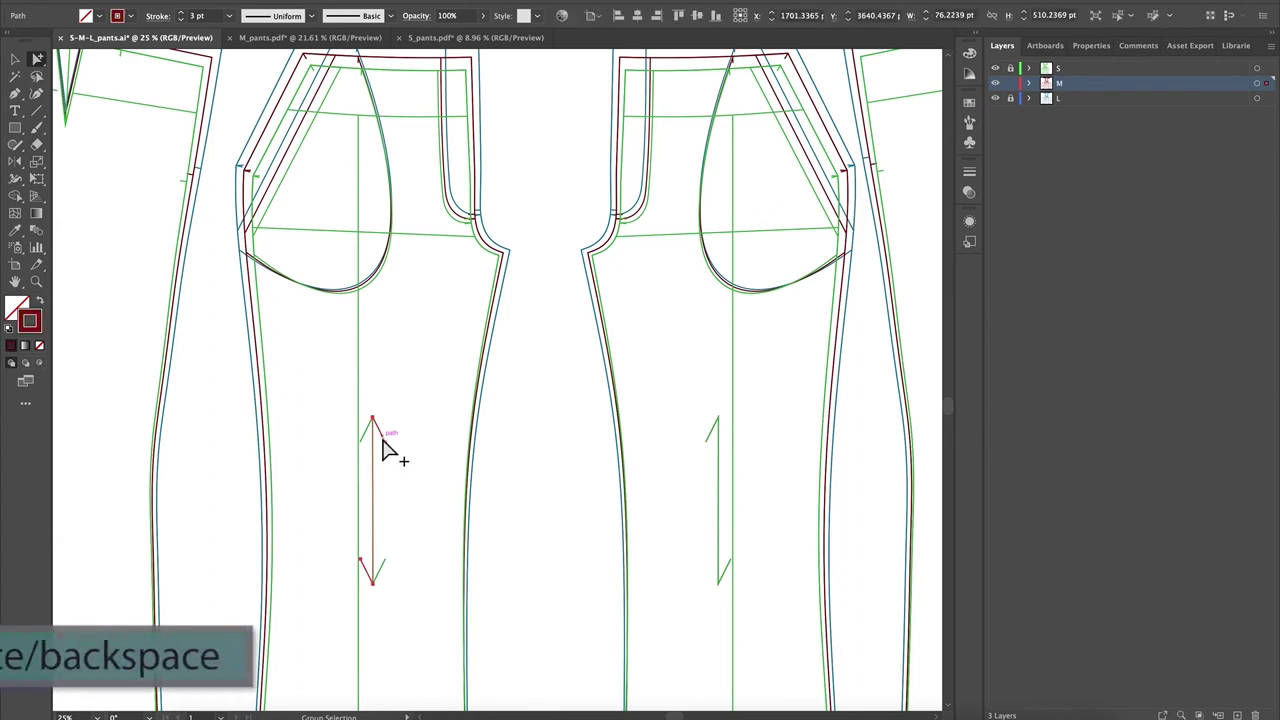
pyautogui.press('Delete')
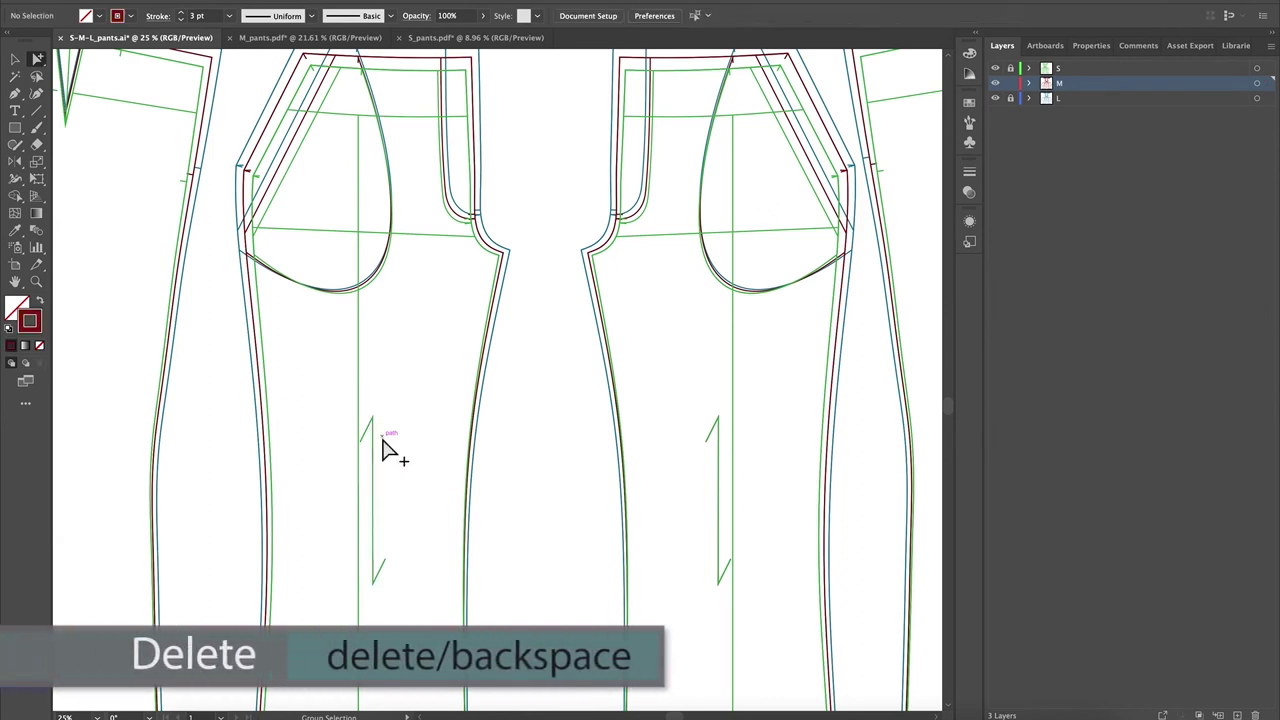
pyautogui.scroll(-1, 383, 448)
pyautogui.scroll(1, 383, 448)
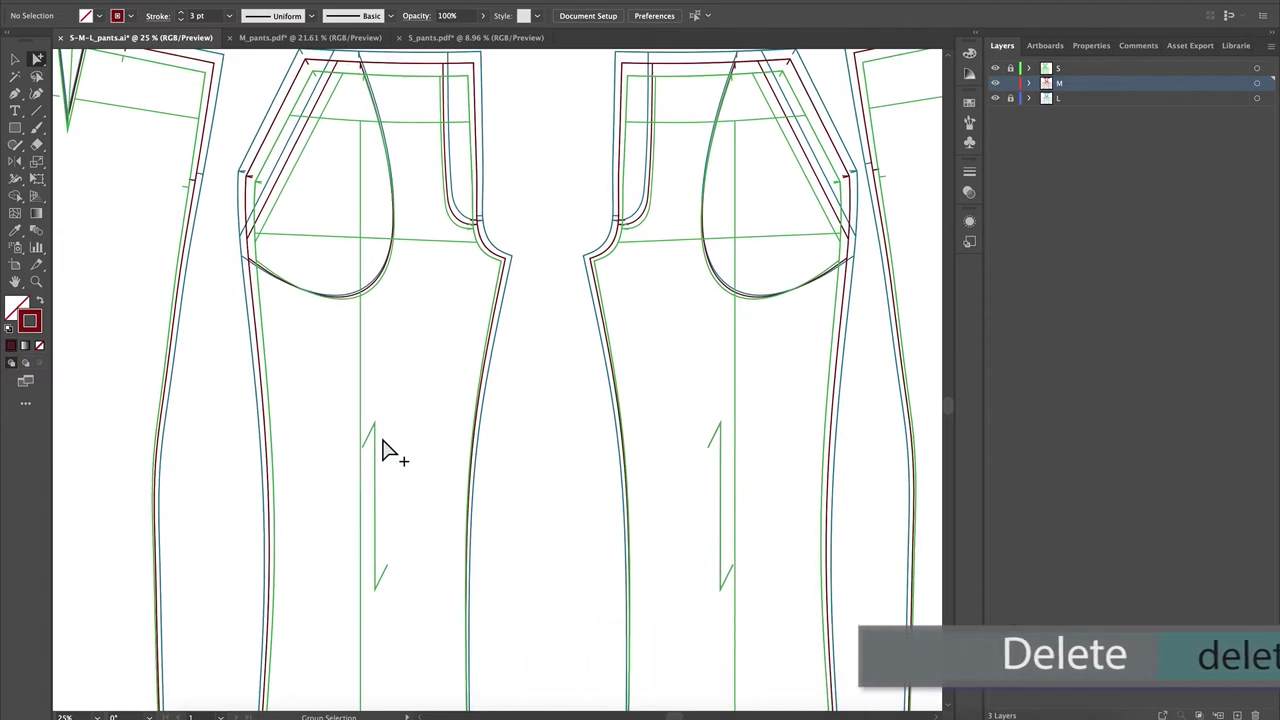
# Switch to the Petite Long Pants guideline PDF and review the finished graded pattern on page 2
pyautogui.press('super+minus')
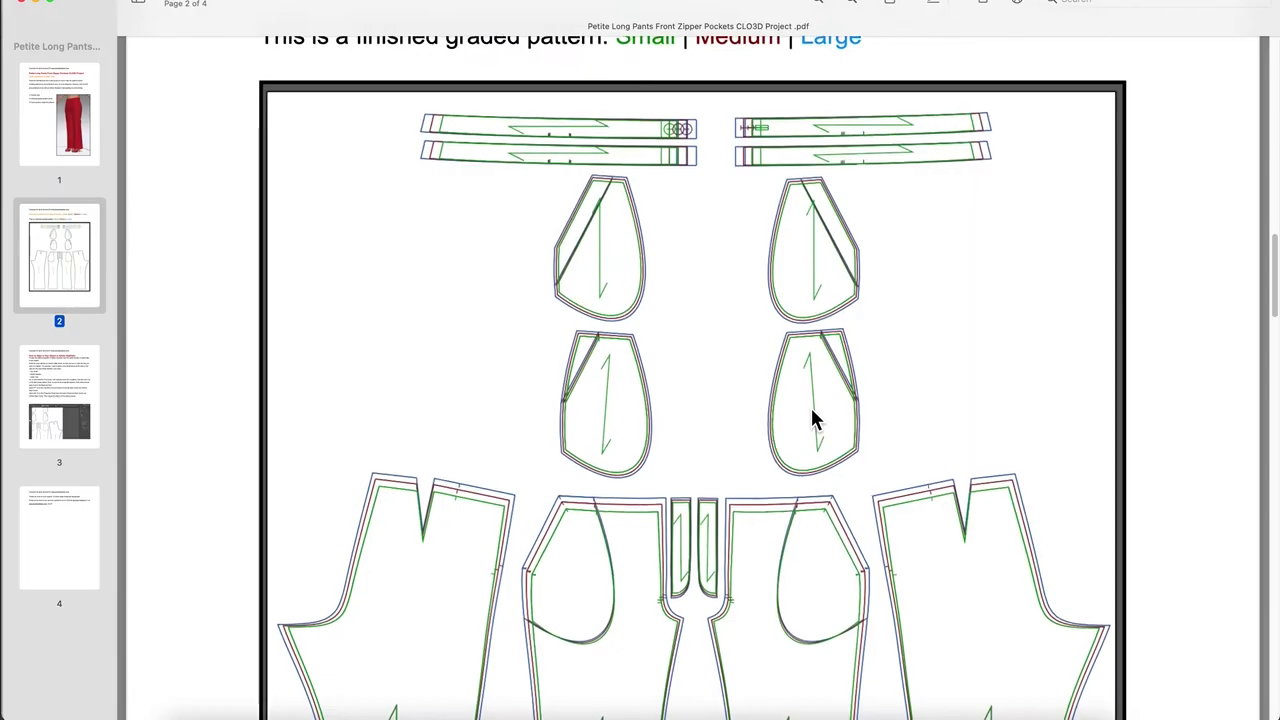
pyautogui.scroll(-2, 814, 420)
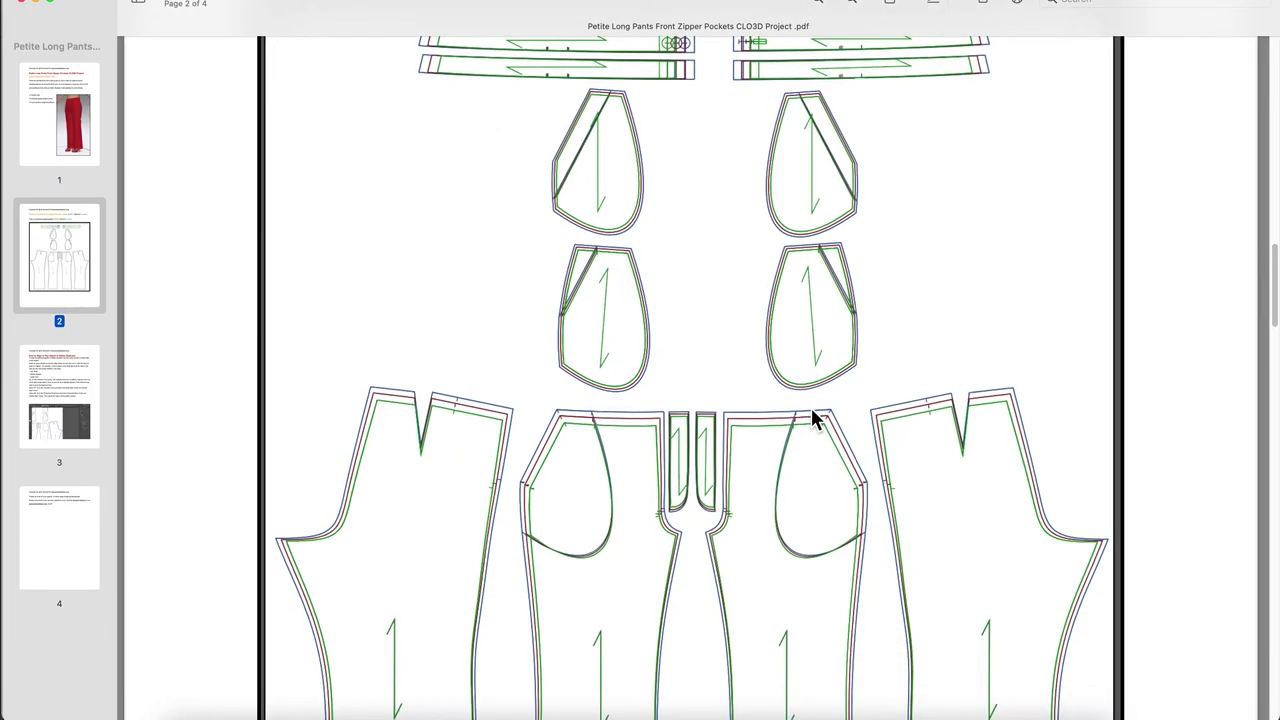
pyautogui.scroll(-2, 814, 420)
pyautogui.scroll(-3, 814, 420)
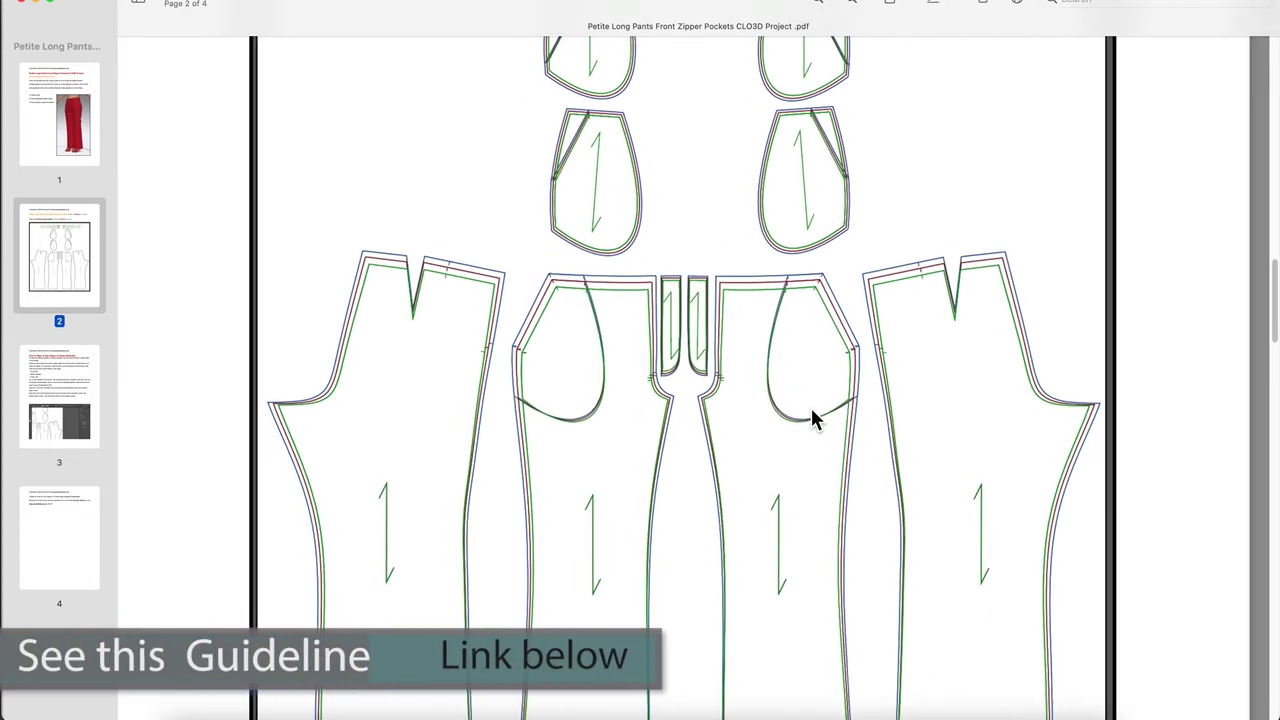
# Examine the waistbands, pocket pieces and leg outlines in the guideline's graded layout as the clean-up reference
pyautogui.scroll(5, 814, 420)
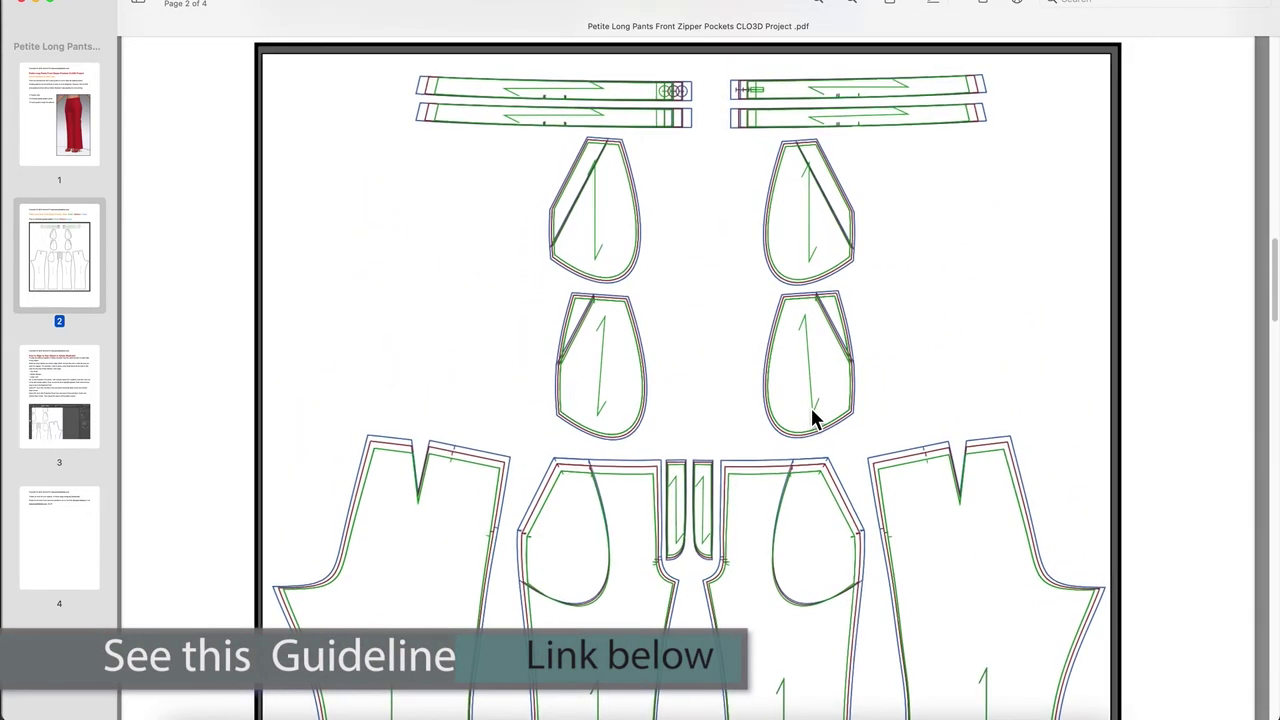
pyautogui.scroll(-3, 814, 420)
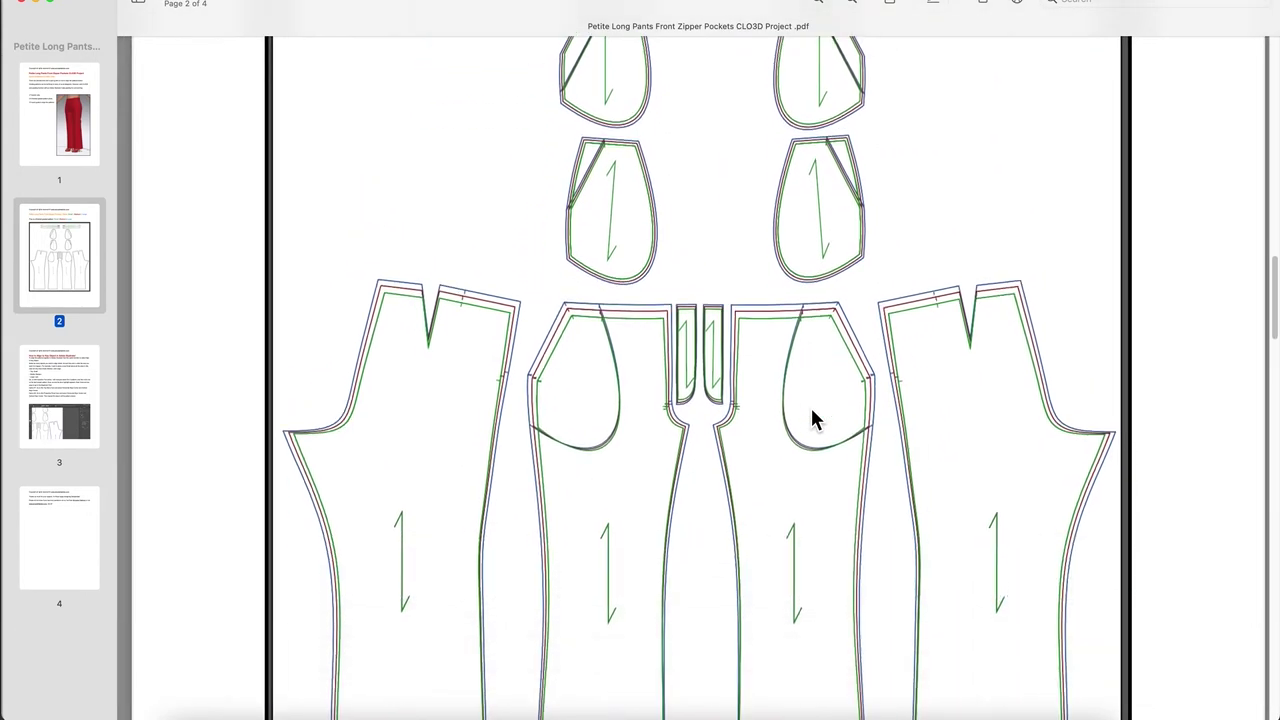
pyautogui.scroll(-3, 812, 420)
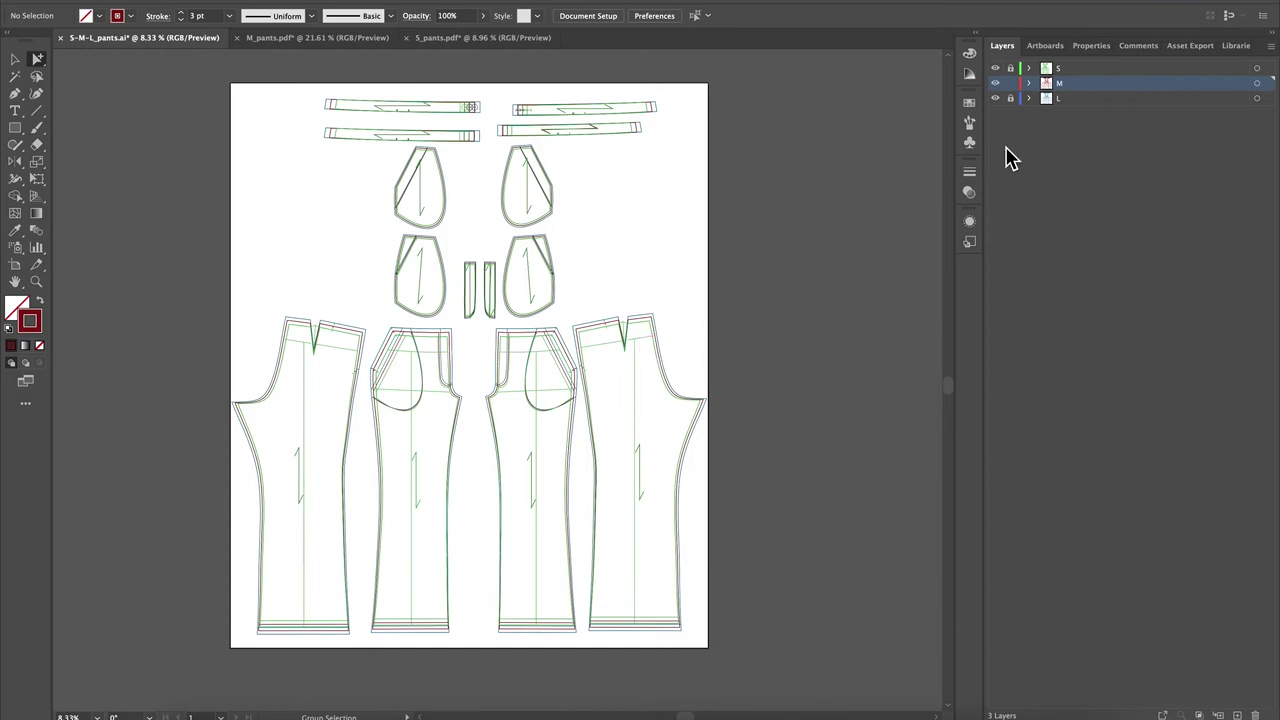
# Unlock the S and L layers and delete the green S reference lines inside the front pieces and left back piece
pyautogui.click(1010, 98)
pyautogui.click(1010, 69)
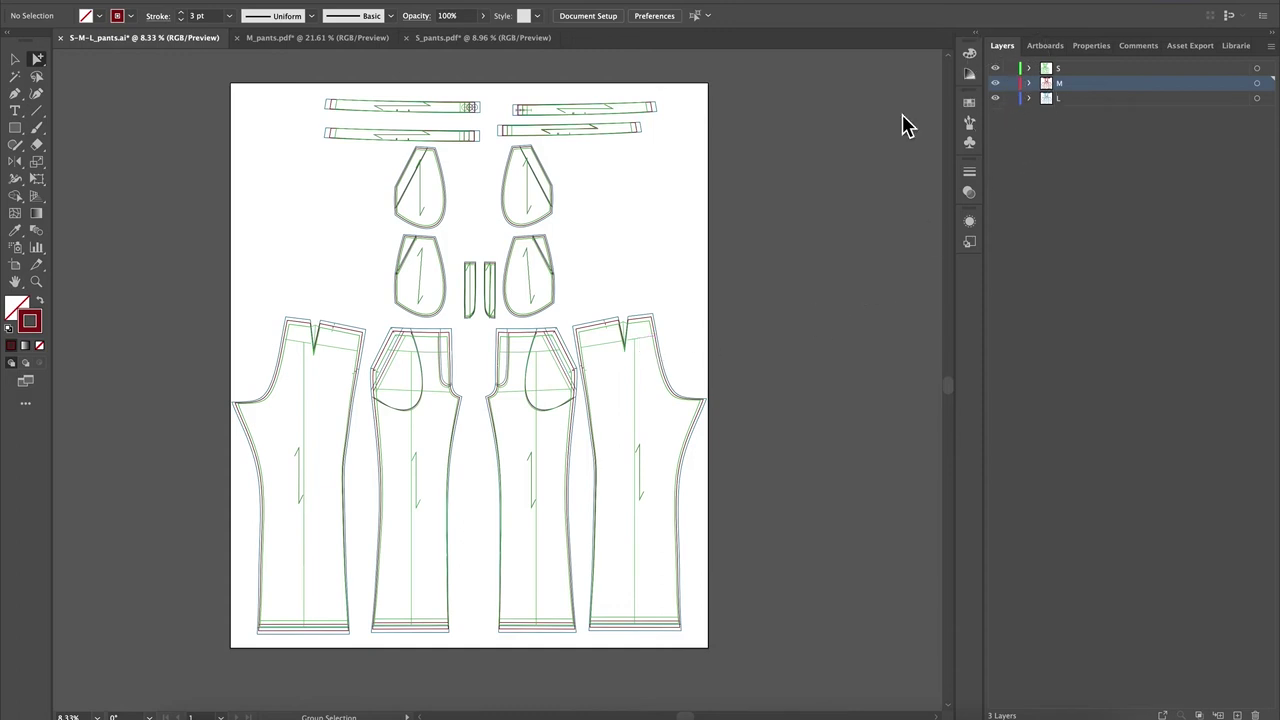
pyautogui.click(640, 398)
pyautogui.hotkey('ctrl', 'shift', 'a')
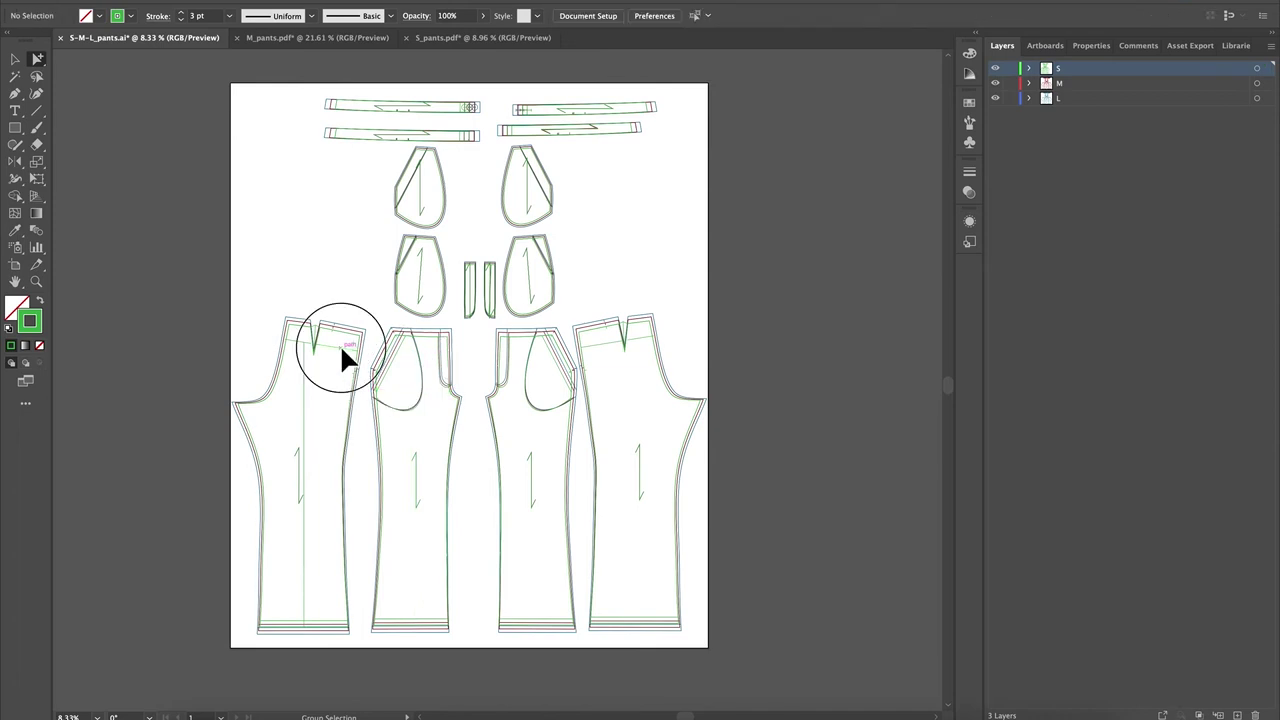
pyautogui.click(302, 355)
pyautogui.press('Delete')
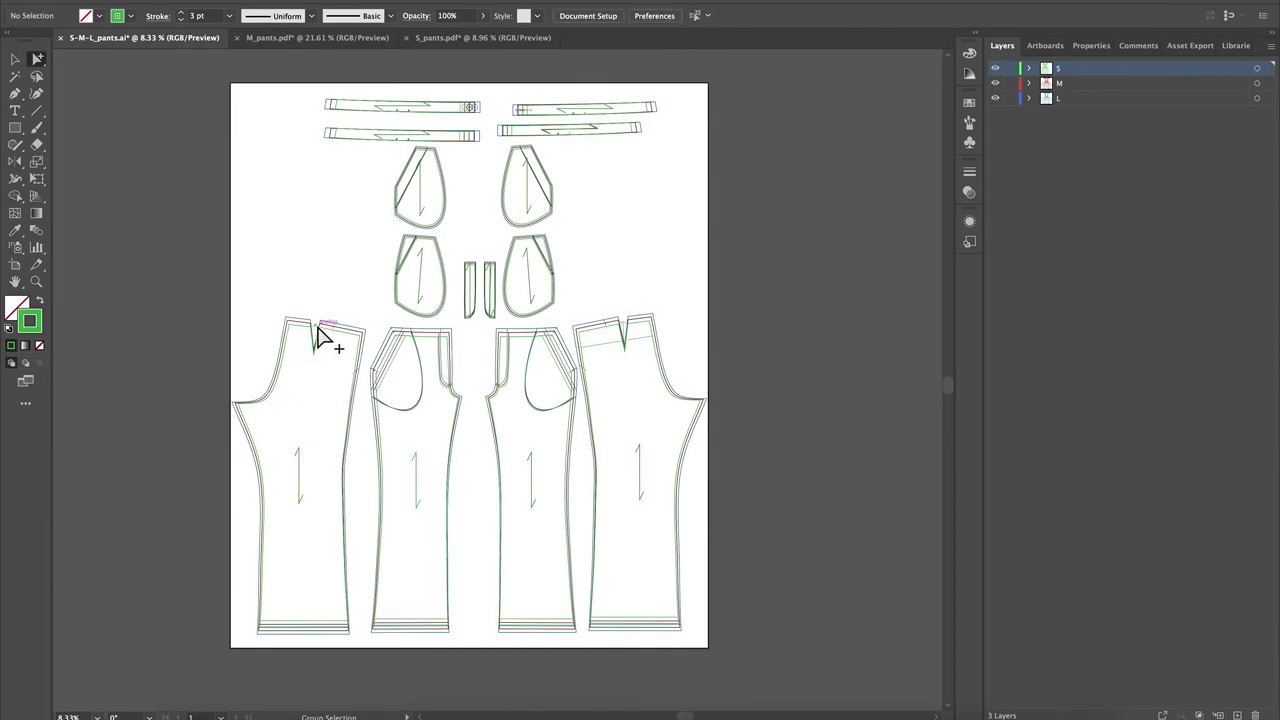
# Delete the stray green S segment bridging the dart opening on the left back piece
pyautogui.press('z')
pyautogui.moveTo(309, 343); pyautogui.dragTo(525, 368)
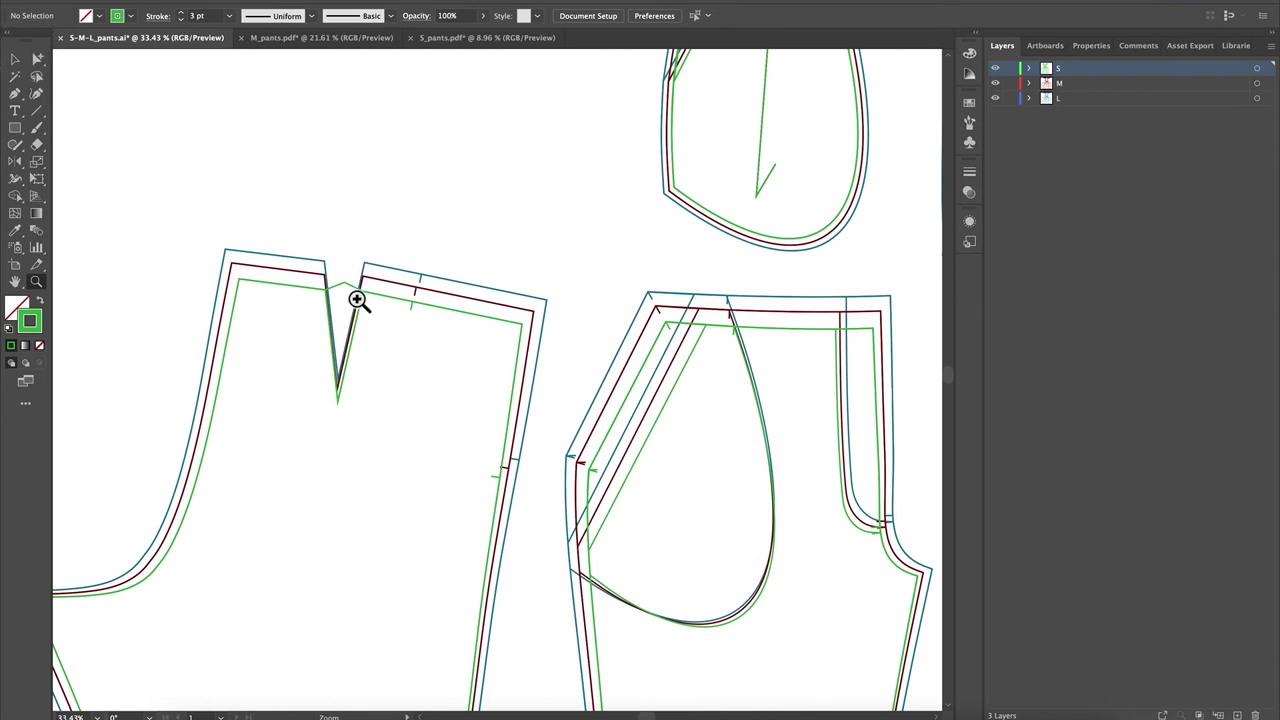
pyautogui.click(37, 59)
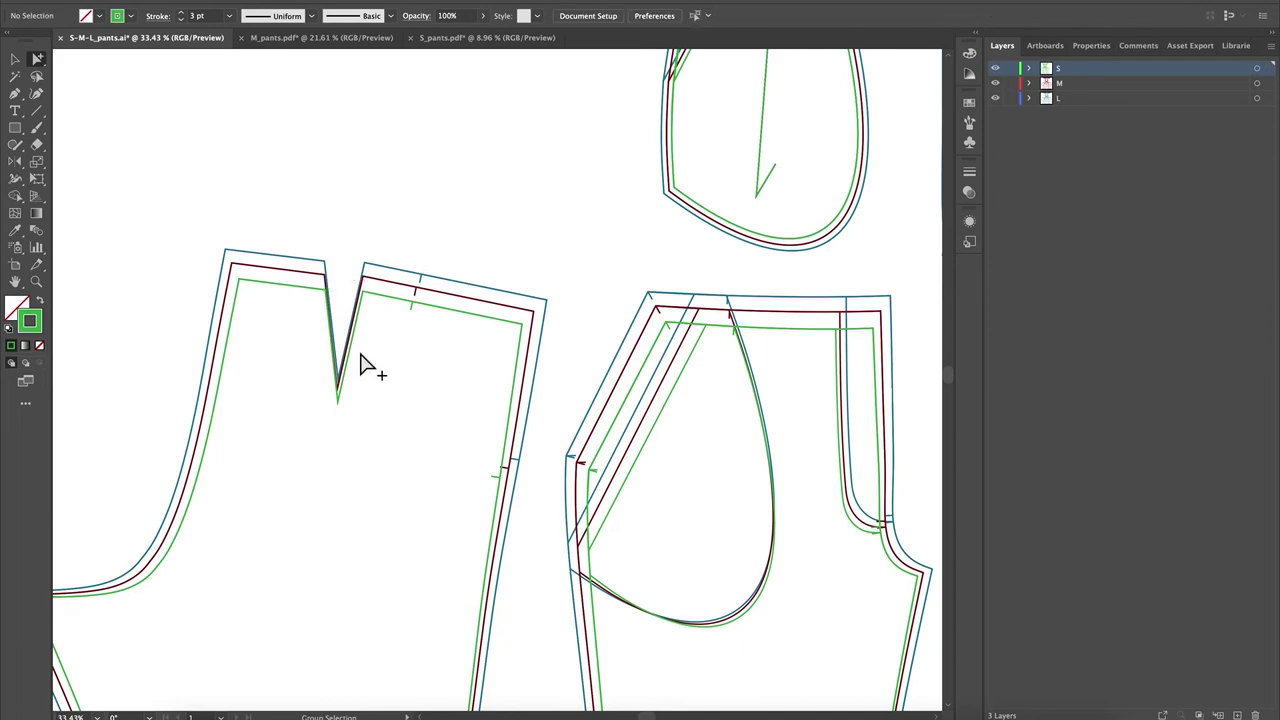
# Delete the green S reference line crossing the right back piece below its waist
pyautogui.scroll(-10, 362, 360)
pyautogui.hscroll(4, 362, 367)
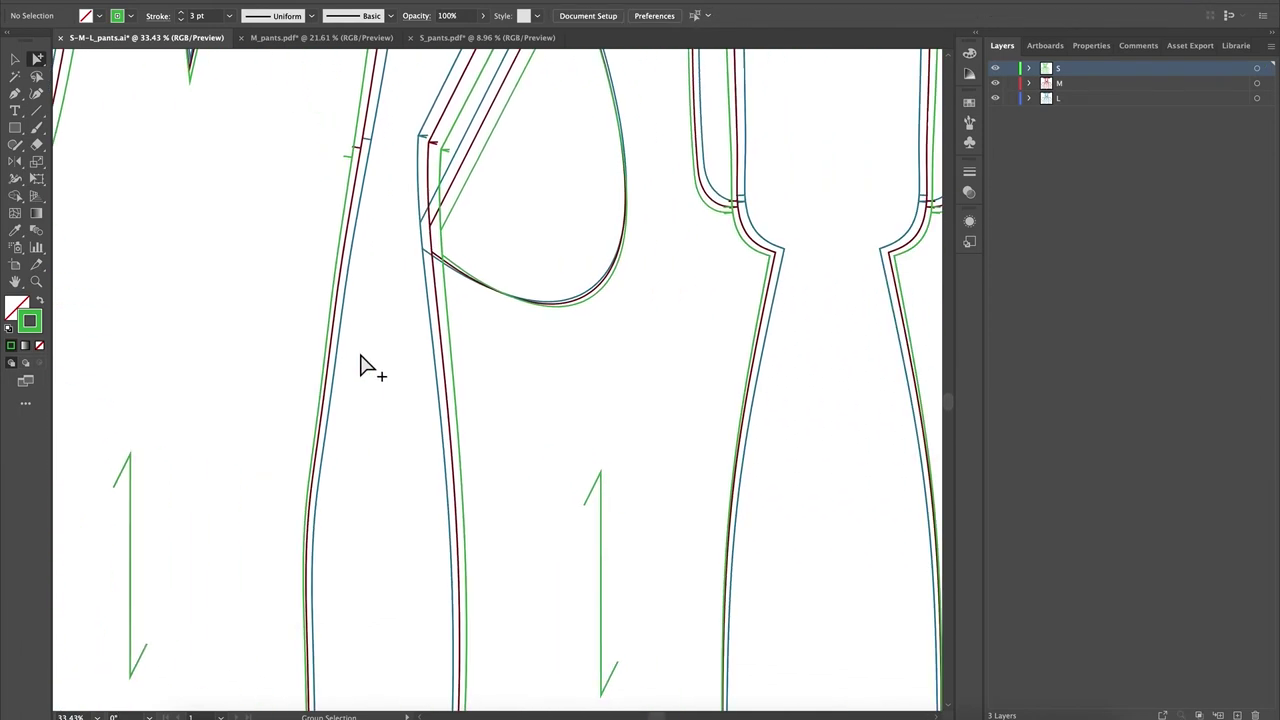
pyautogui.keyDown('alt'); pyautogui.scroll(-5, 362, 367); pyautogui.keyUp('alt')
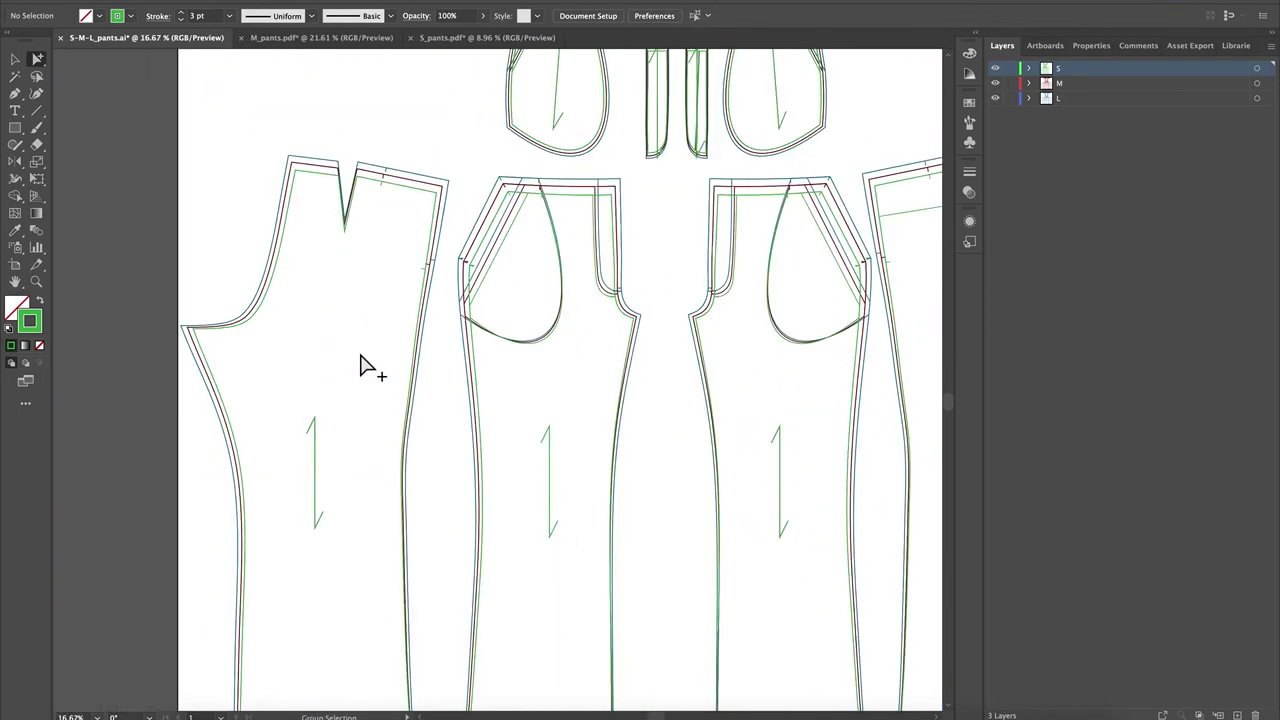
pyautogui.hscroll(2, 801, 194)
pyautogui.scroll(-2, 801, 194)
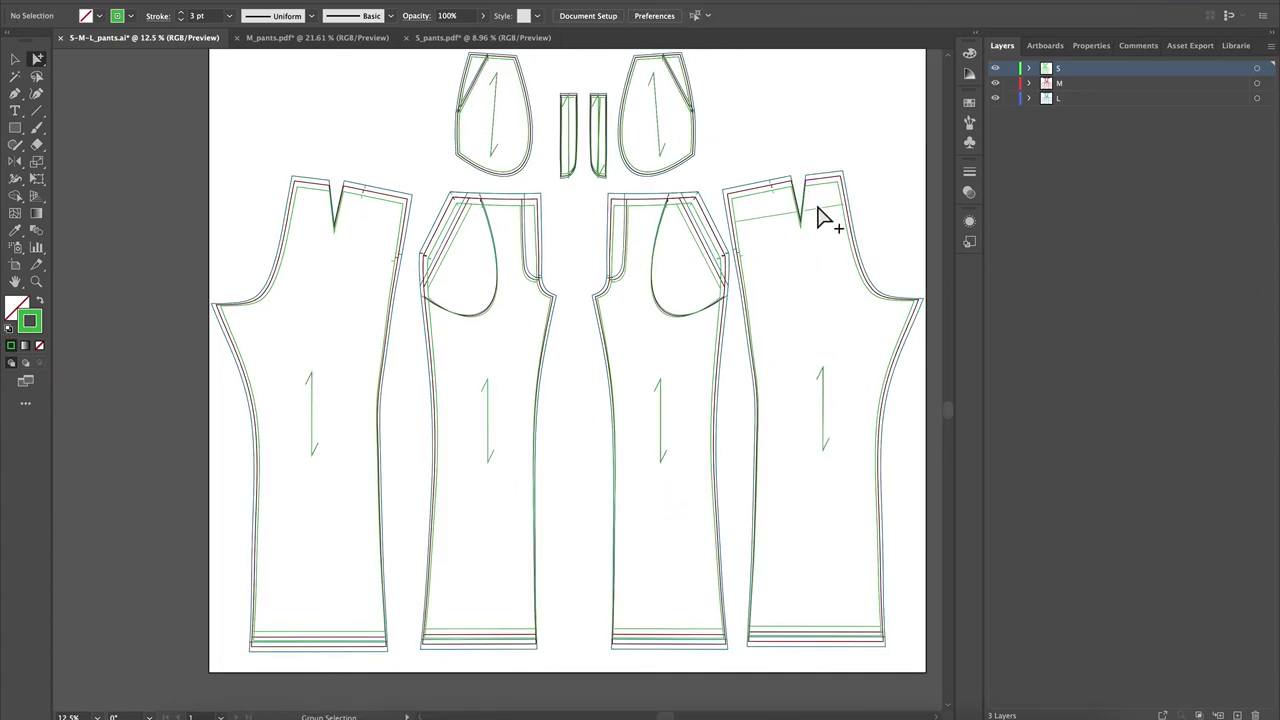
pyautogui.scroll(-1, 780, 229)
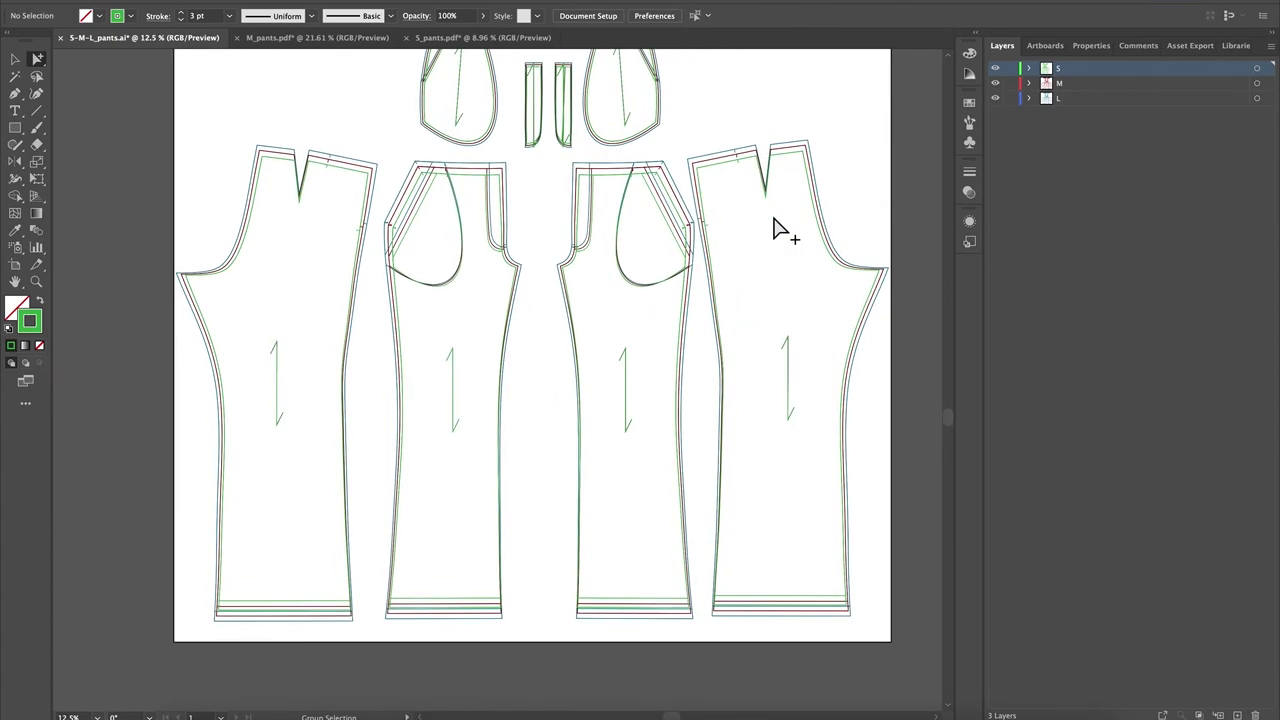
# Lock the M and L layers and delete the inner S hem fold line from the right back leg
pyautogui.scroll(6, 714, 357)
pyautogui.keyDown('alt'); pyautogui.scroll(4, 712, 350); pyautogui.keyUp('alt')
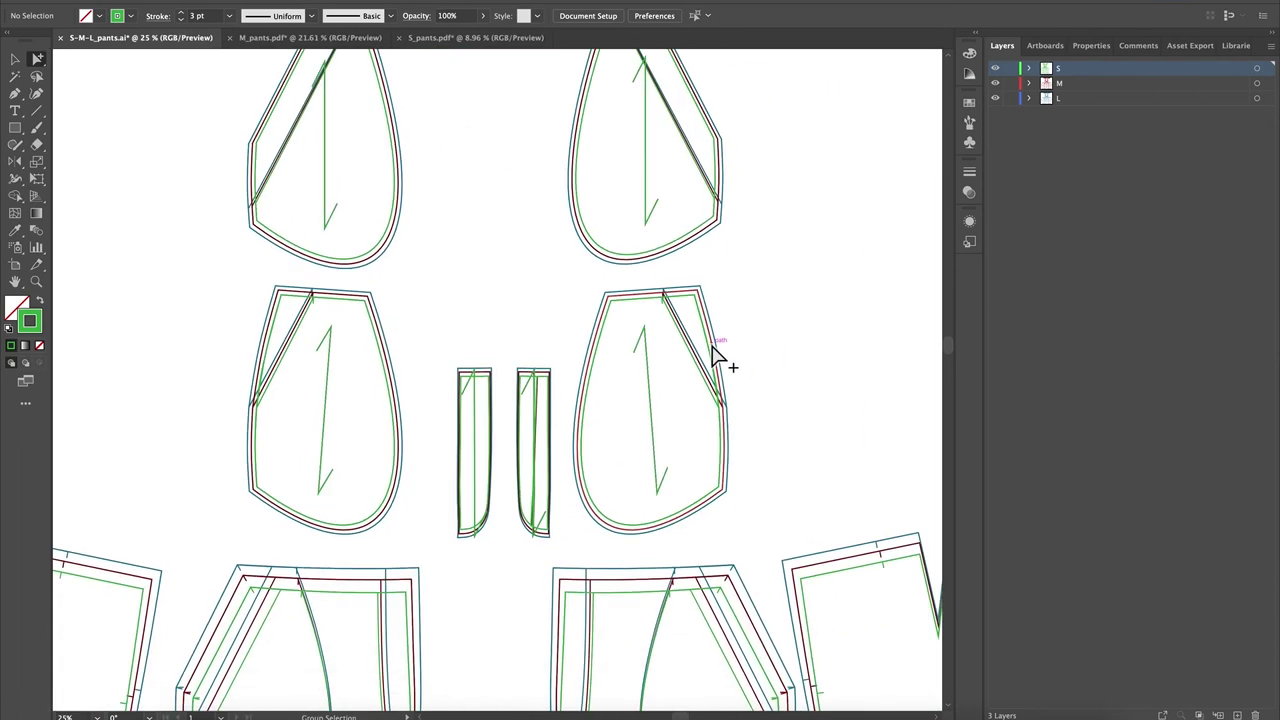
pyautogui.scroll(3, 723, 357)
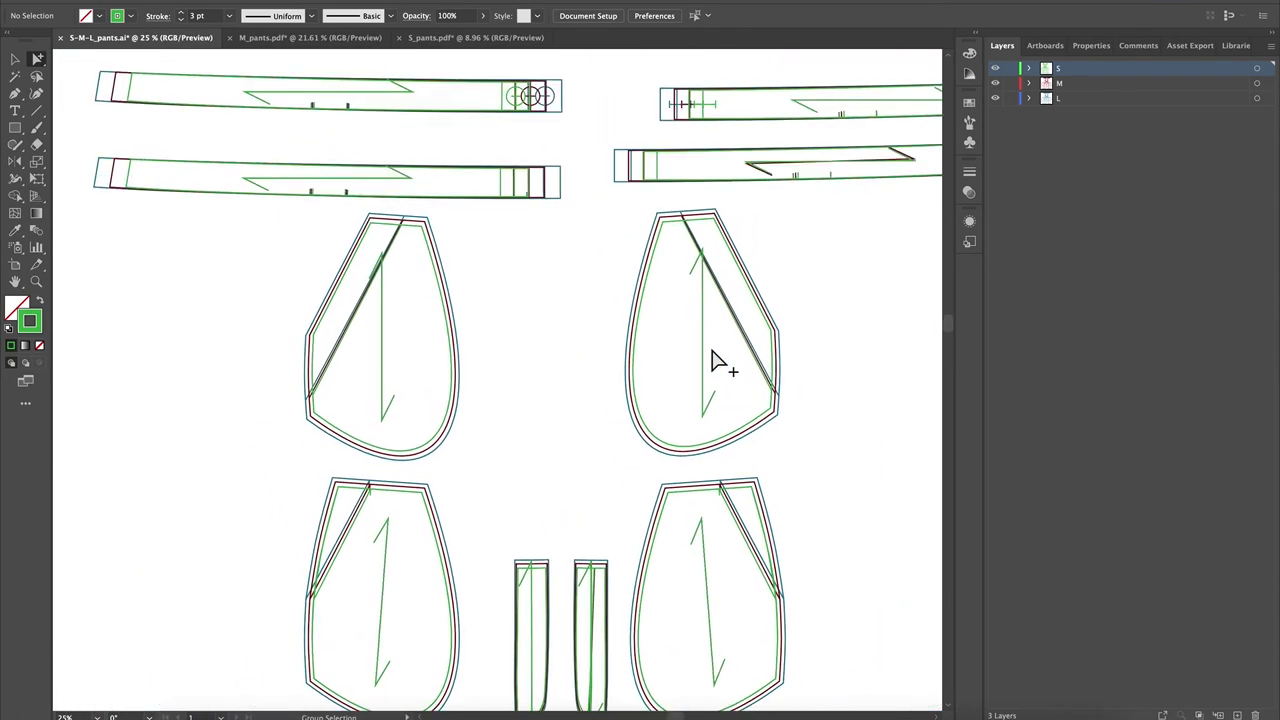
pyautogui.scroll(-10, 760, 360)
pyautogui.hscroll(1, 760, 360)
pyautogui.scroll(-10, 714, 360)
pyautogui.hscroll(5, 714, 362)
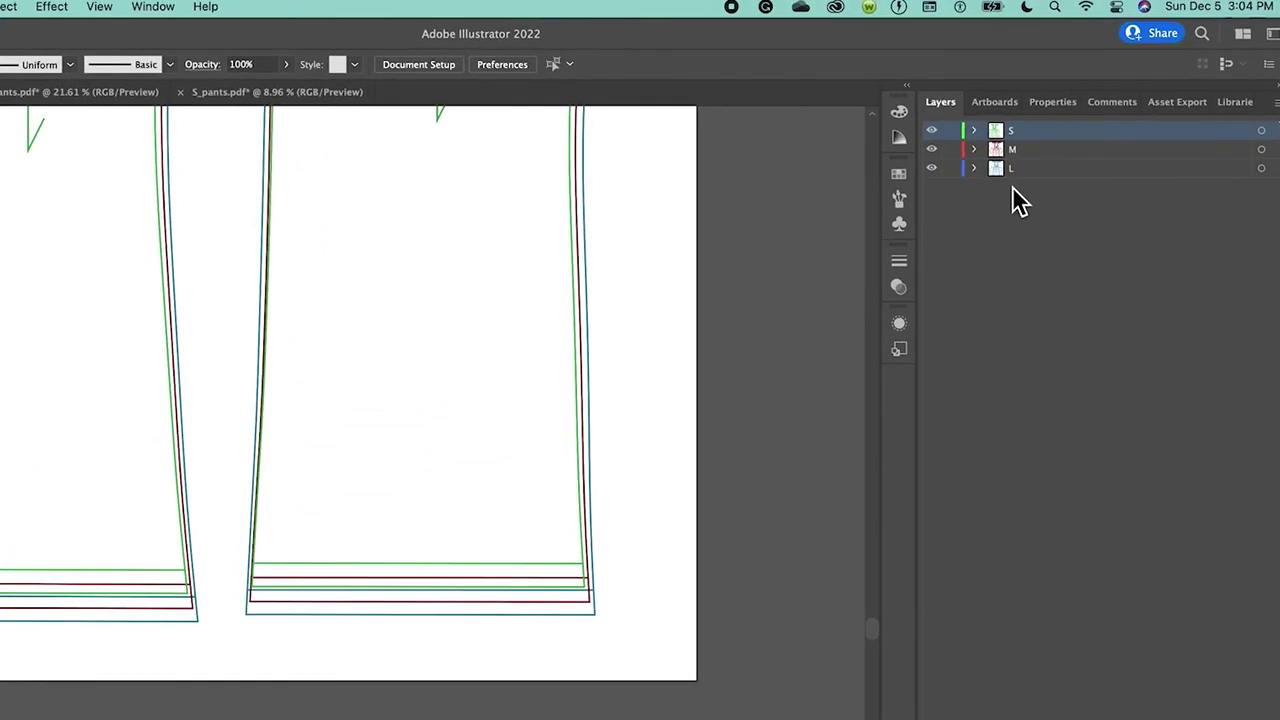
pyautogui.moveTo(962, 152); pyautogui.dragTo(965, 172)
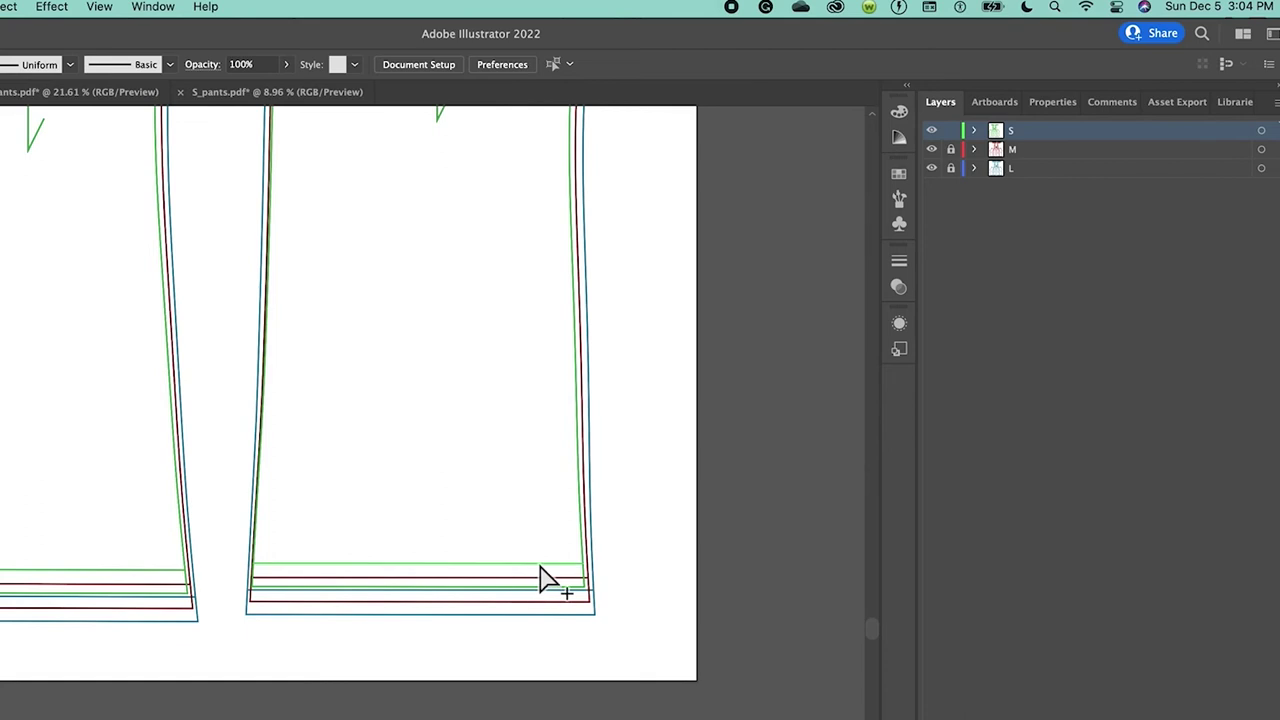
pyautogui.click(450, 566)
pyautogui.click(458, 570)
pyautogui.click(518, 566)
pyautogui.press('Delete')
# Isolate the M layer by locking S and L, and delete the inner M hem fold line from the right back leg
pyautogui.click(952, 131)
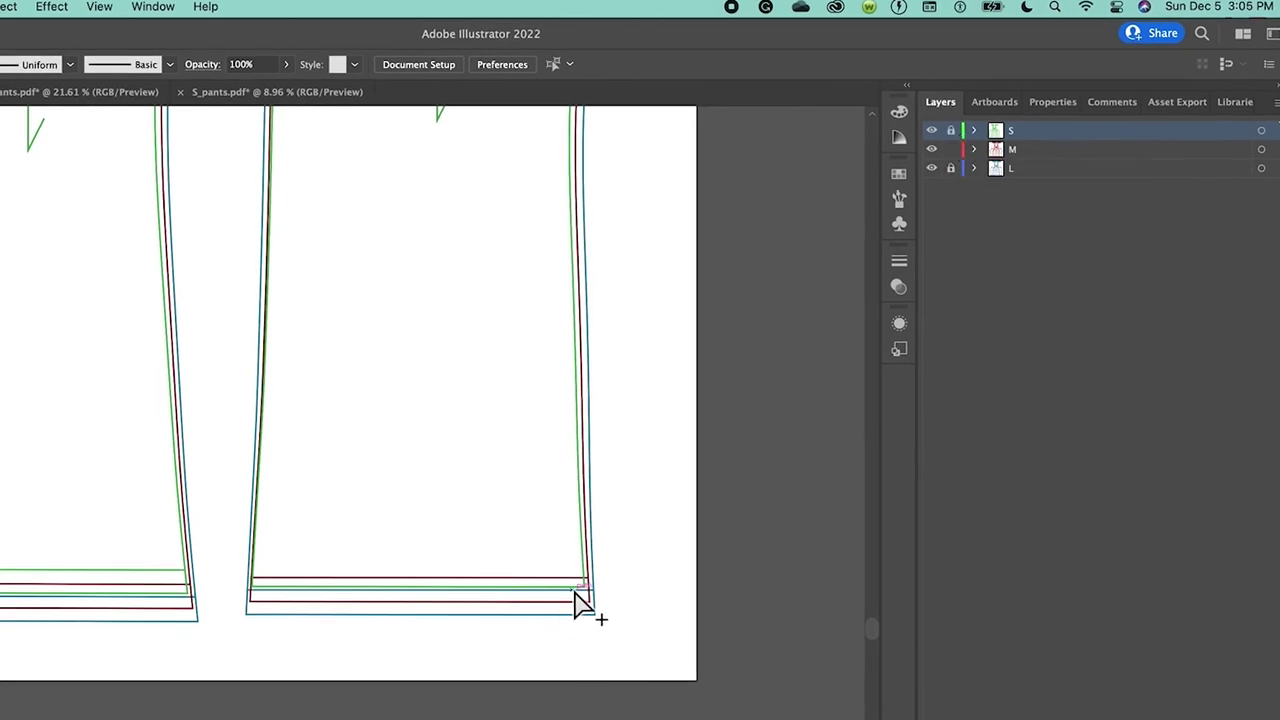
pyautogui.click(580, 595)
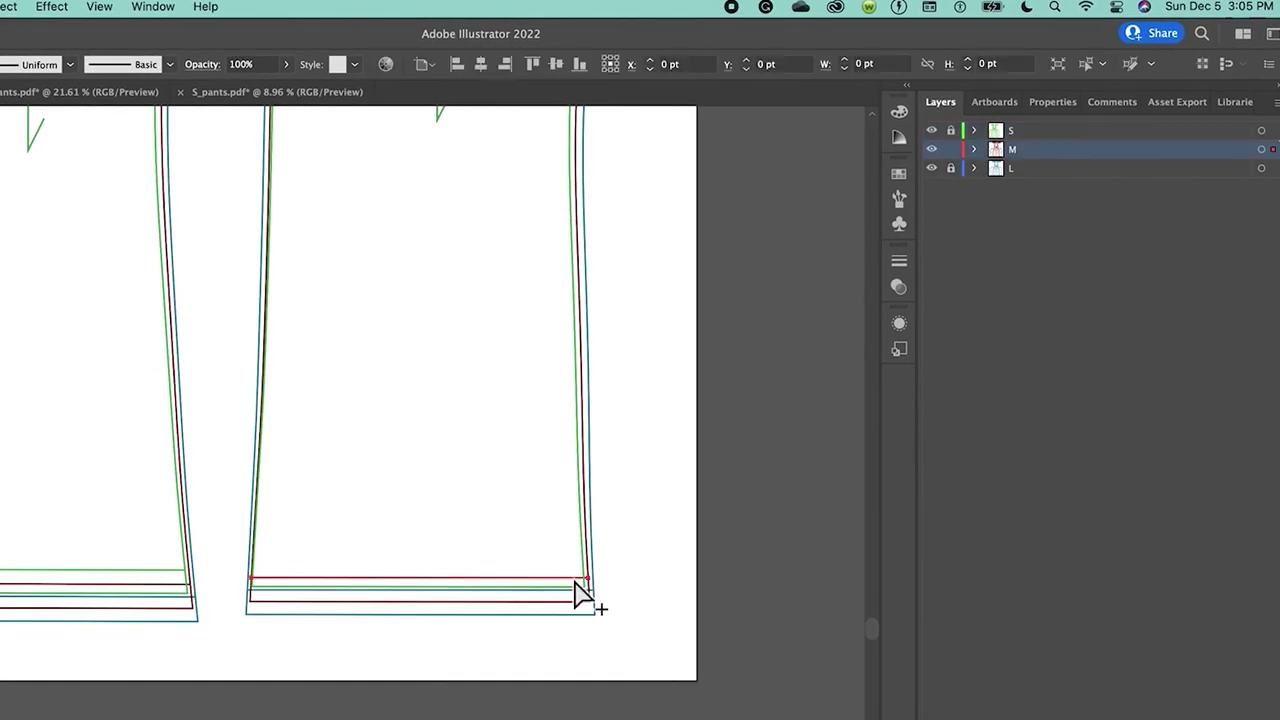
pyautogui.click(574, 588)
pyautogui.click(570, 592)
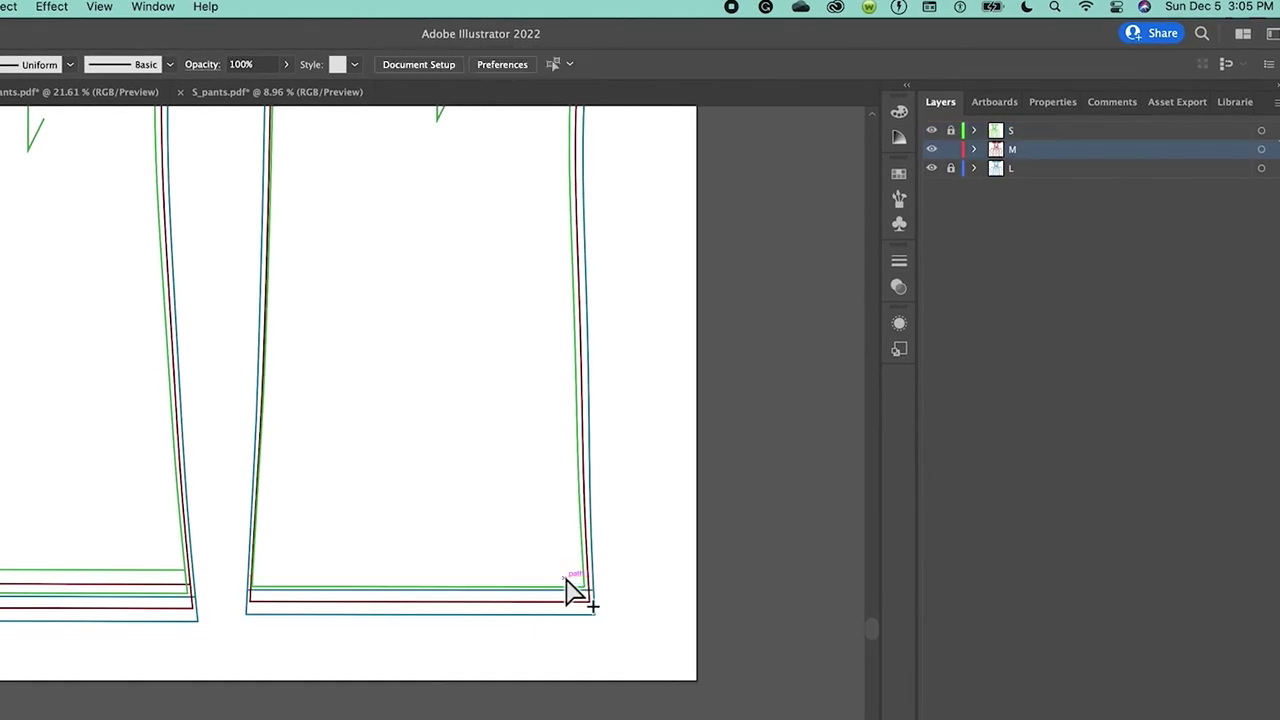
# Lock the M layer, unlock L, and delete the inner L hem fold line from the right back leg
pyautogui.hscroll(-3, 555, 575)
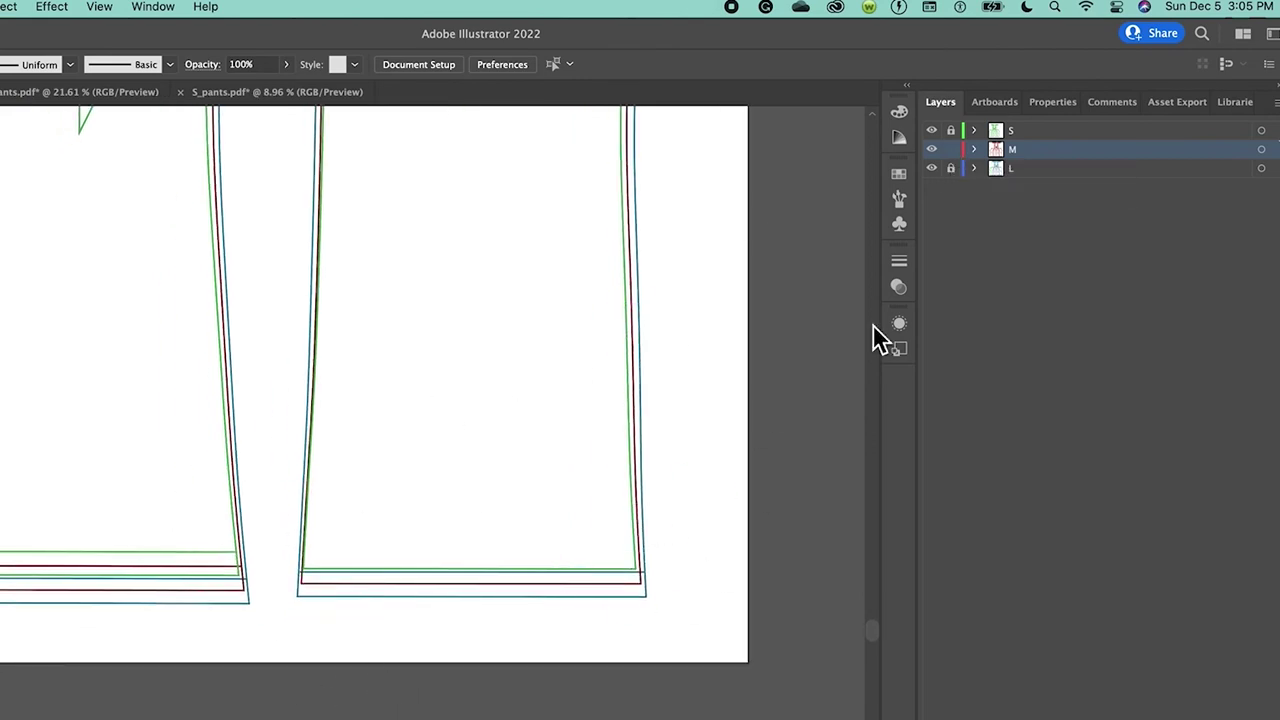
pyautogui.click(952, 150)
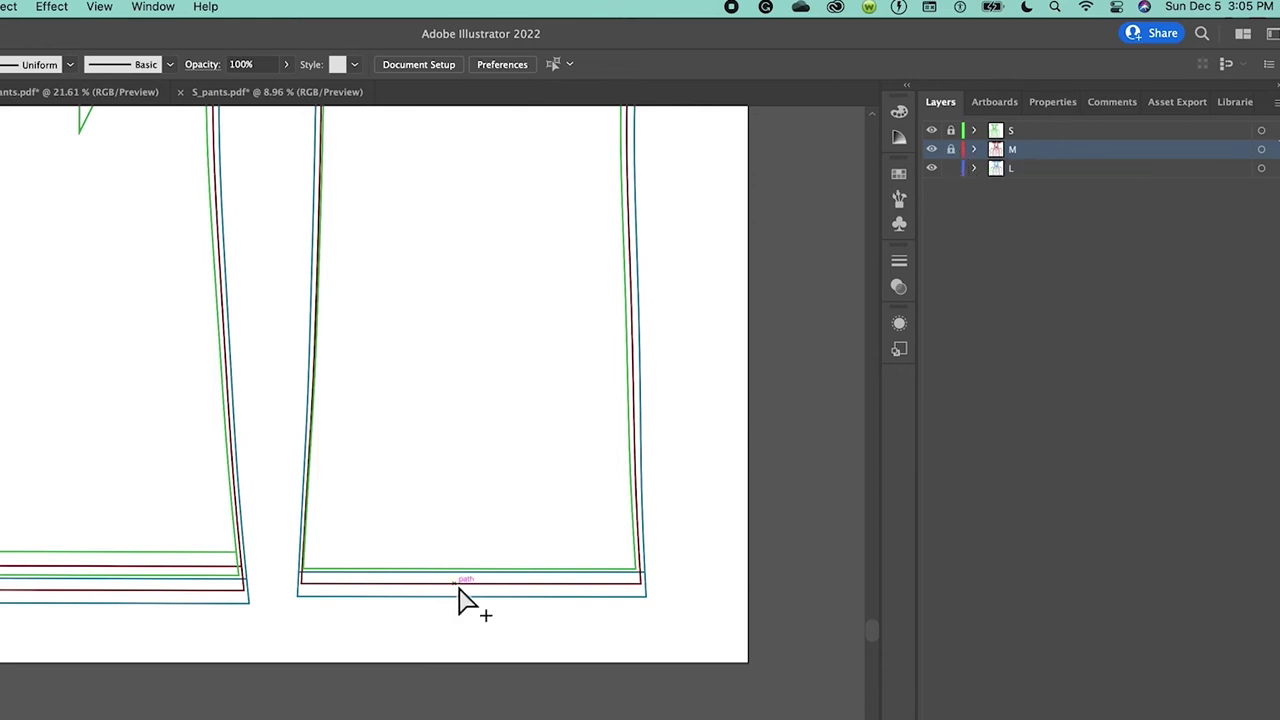
pyautogui.click(638, 580)
pyautogui.click(594, 591)
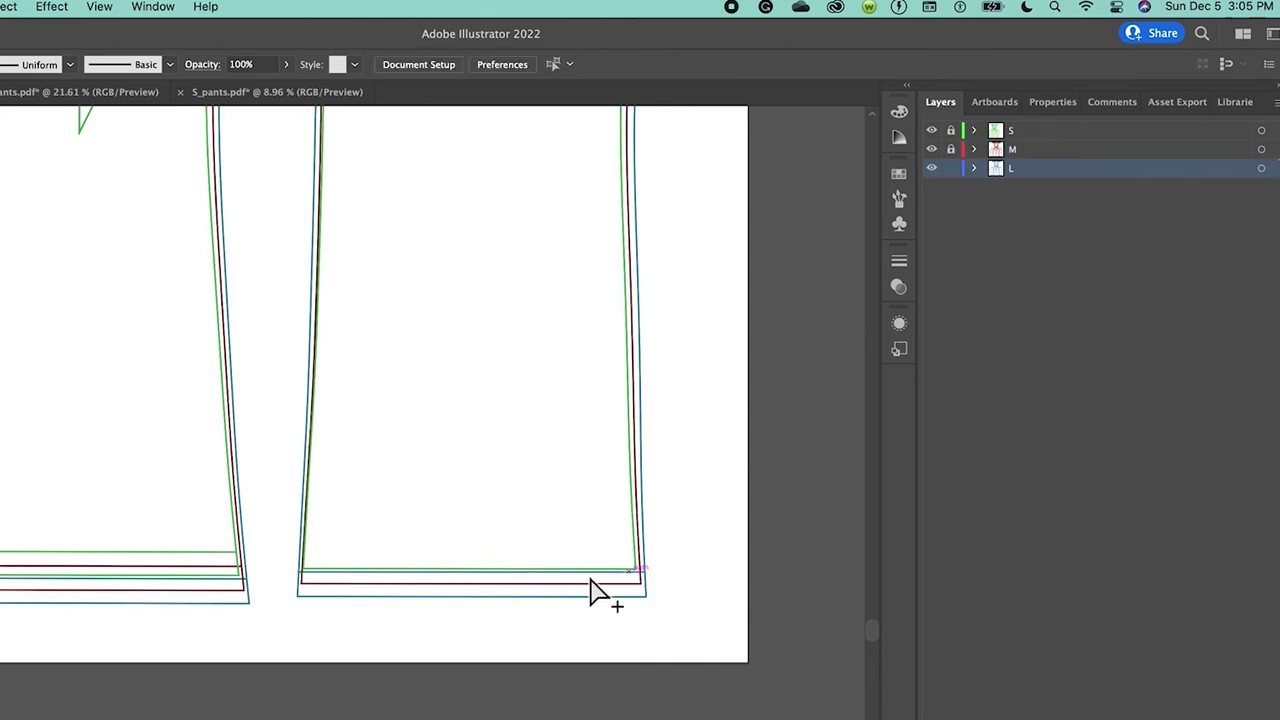
pyautogui.click(628, 588)
pyautogui.click(628, 588)
# Delete the inner L hem fold line from the right front leg
pyautogui.scroll(2, 568, 540)
pyautogui.hscroll(-2, 568, 540)
pyautogui.hscroll(-3, 568, 538)
pyautogui.scroll(1, 568, 538)
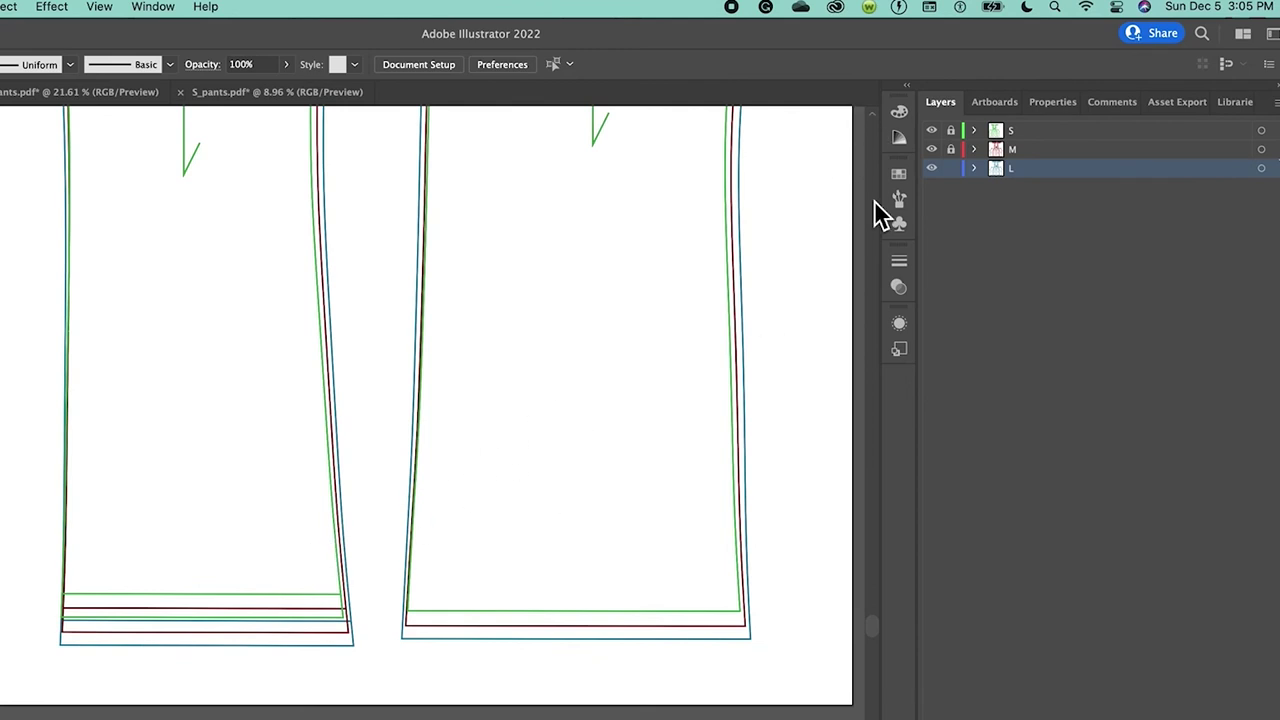
pyautogui.click(340, 640)
pyautogui.click(522, 600)
pyautogui.click(341, 630)
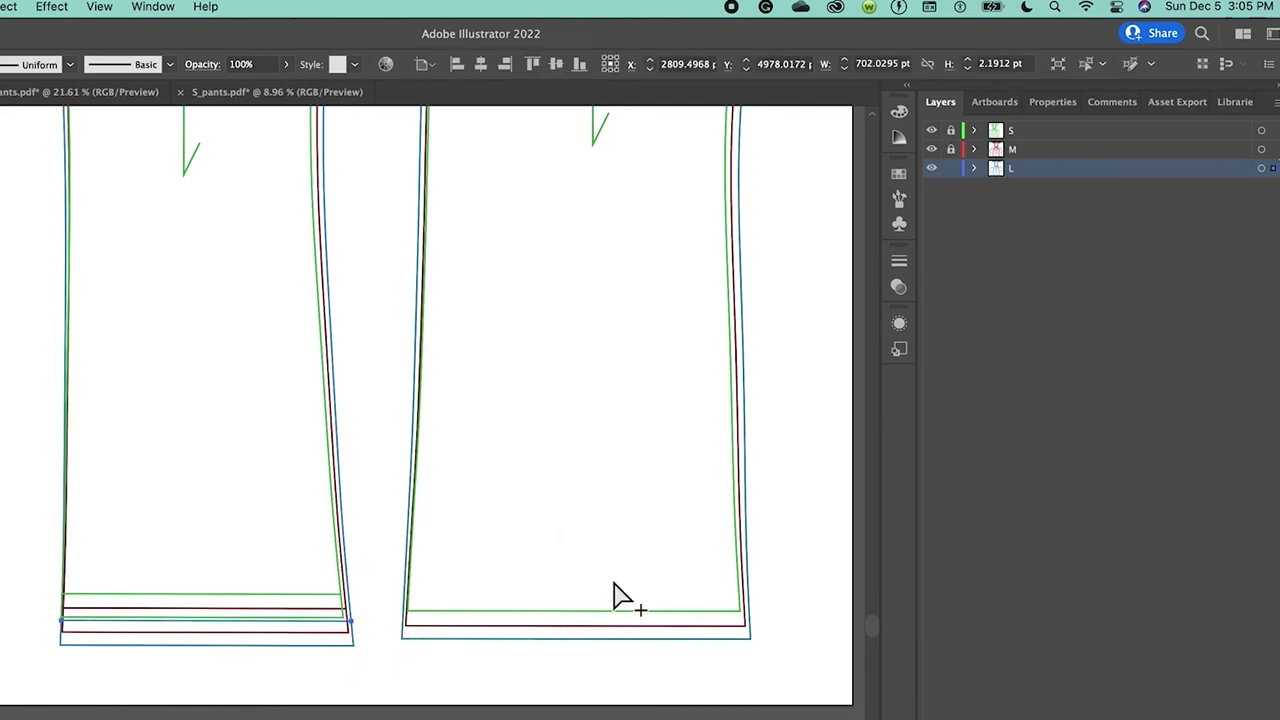
pyautogui.click(593, 595)
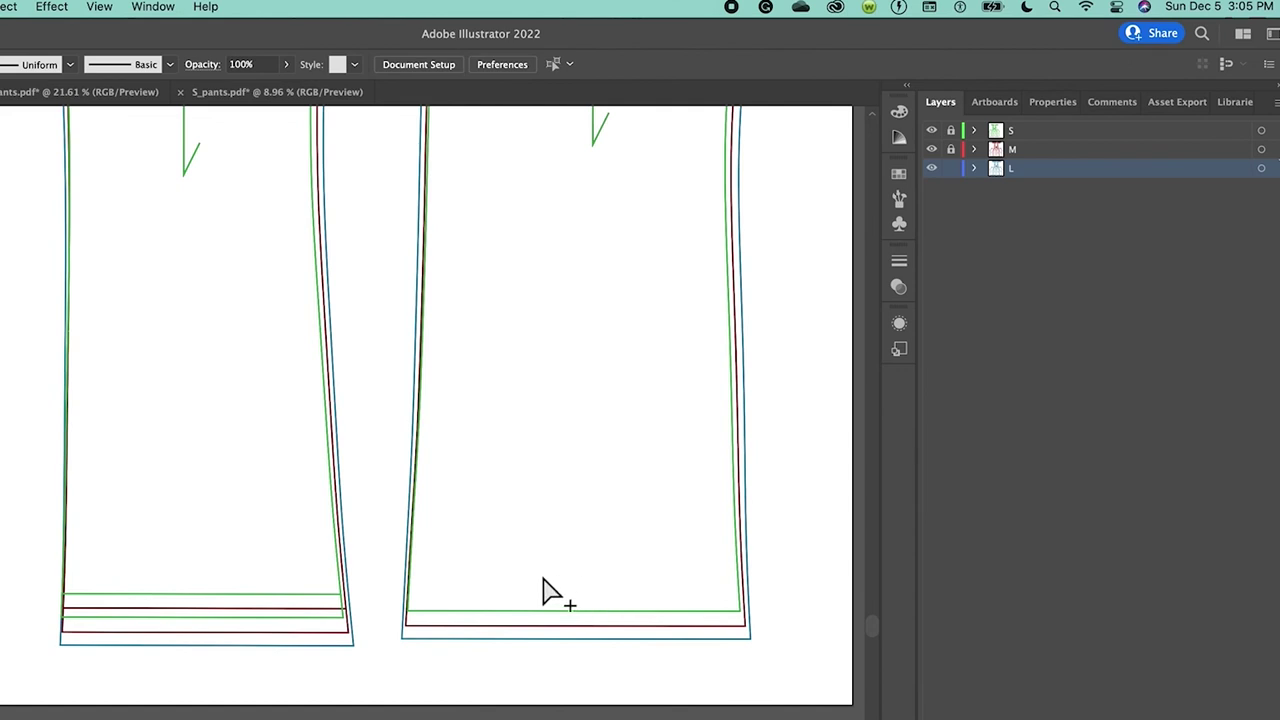
# Unlock the S and M layers and delete their inner hem fold lines from the right front leg
pyautogui.click(951, 130)
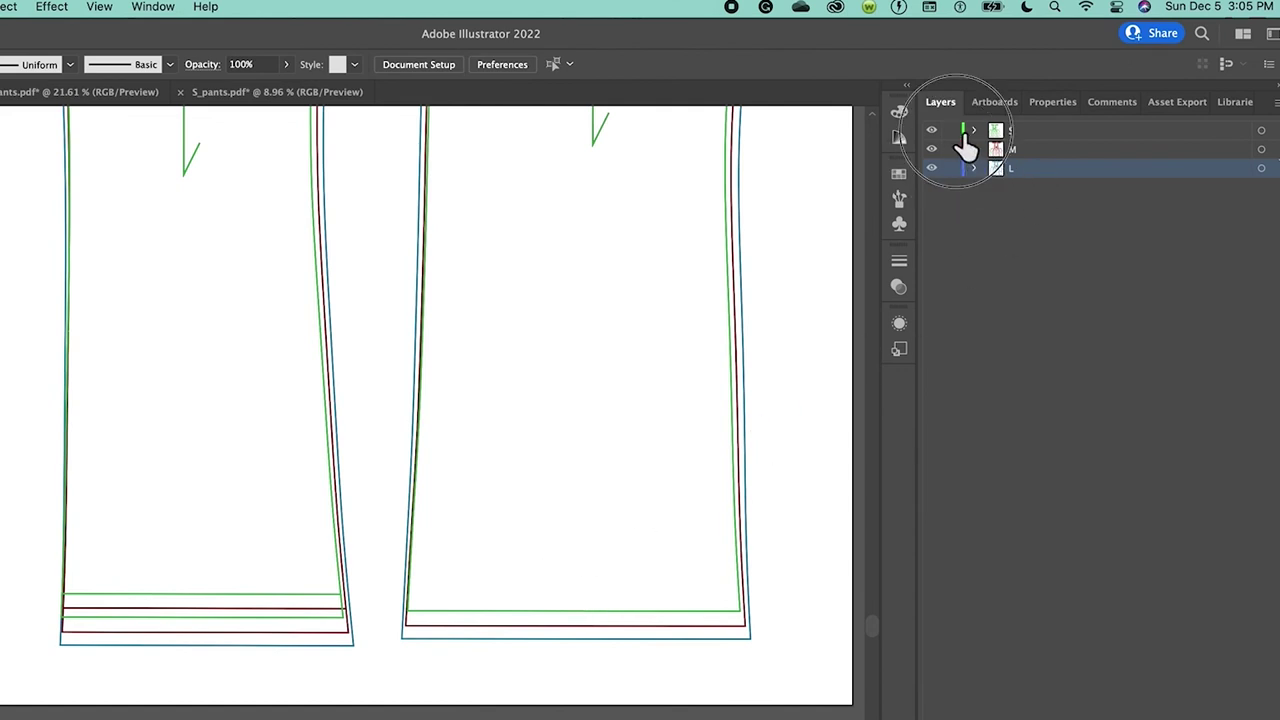
pyautogui.click(310, 596)
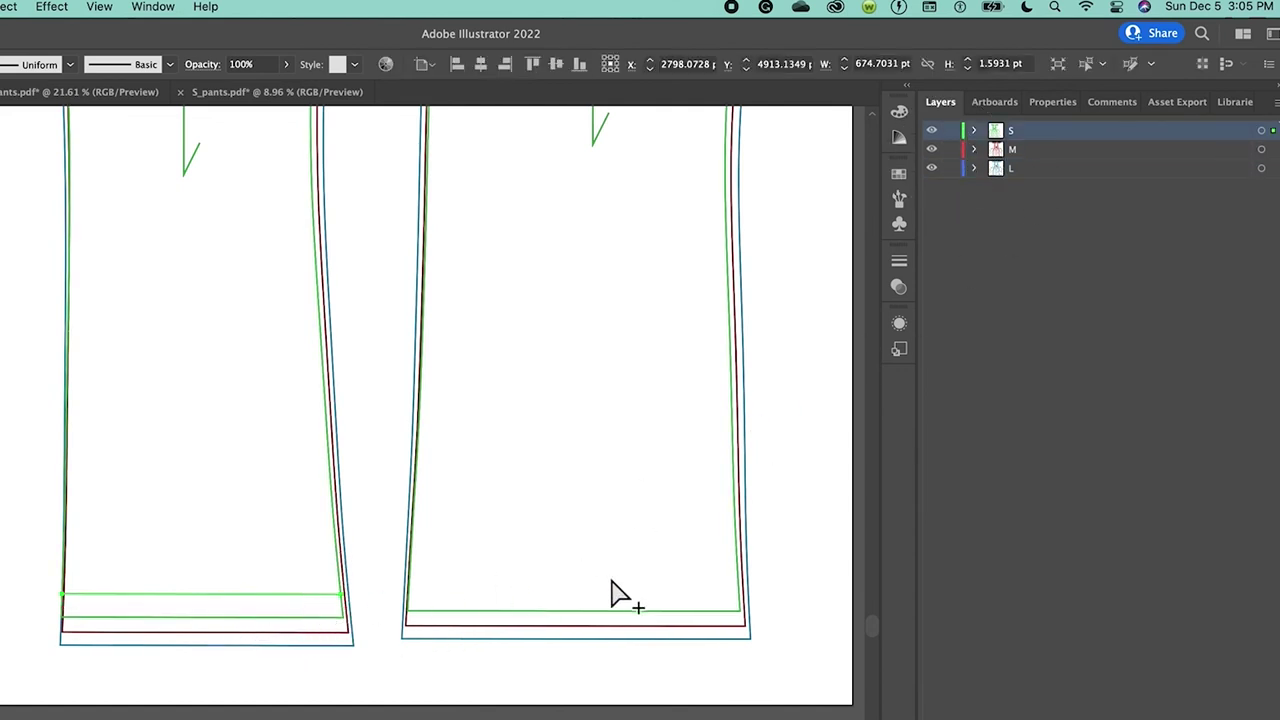
pyautogui.click(565, 605)
pyautogui.click(315, 598)
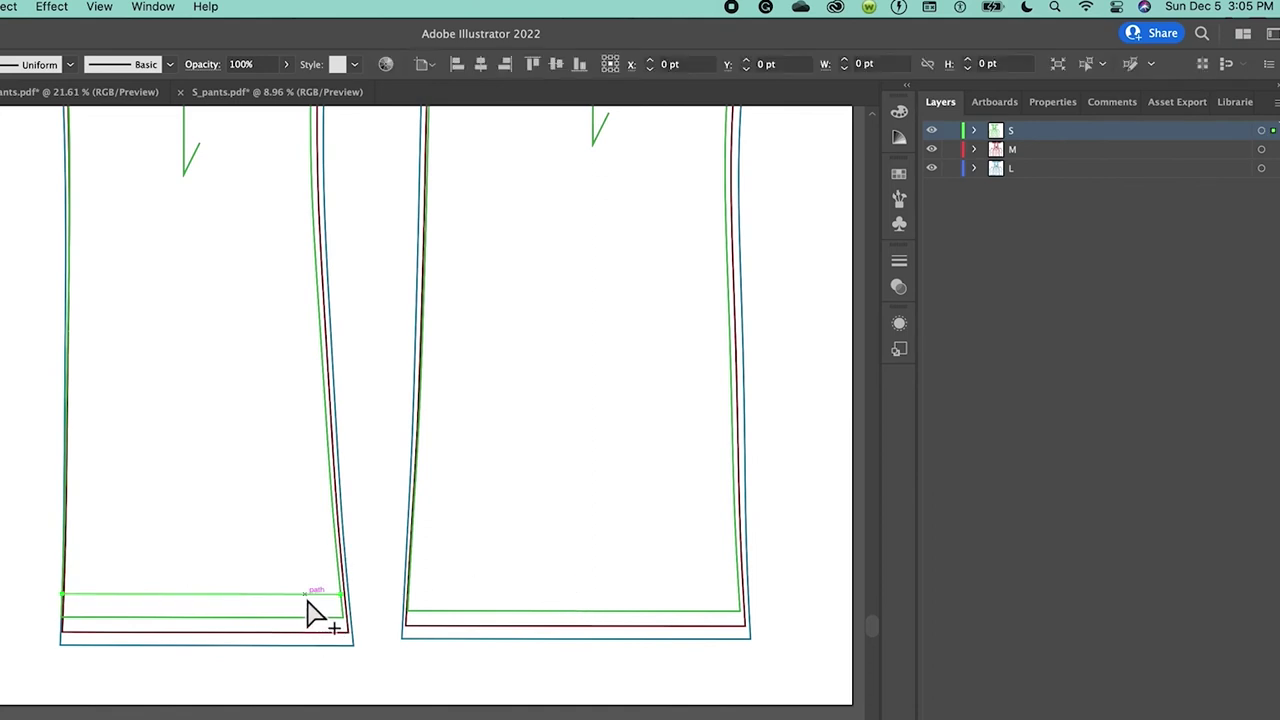
pyautogui.click(380, 590)
# Delete the inner S hem fold line from the left front leg
pyautogui.scroll(-3, 590, 605)
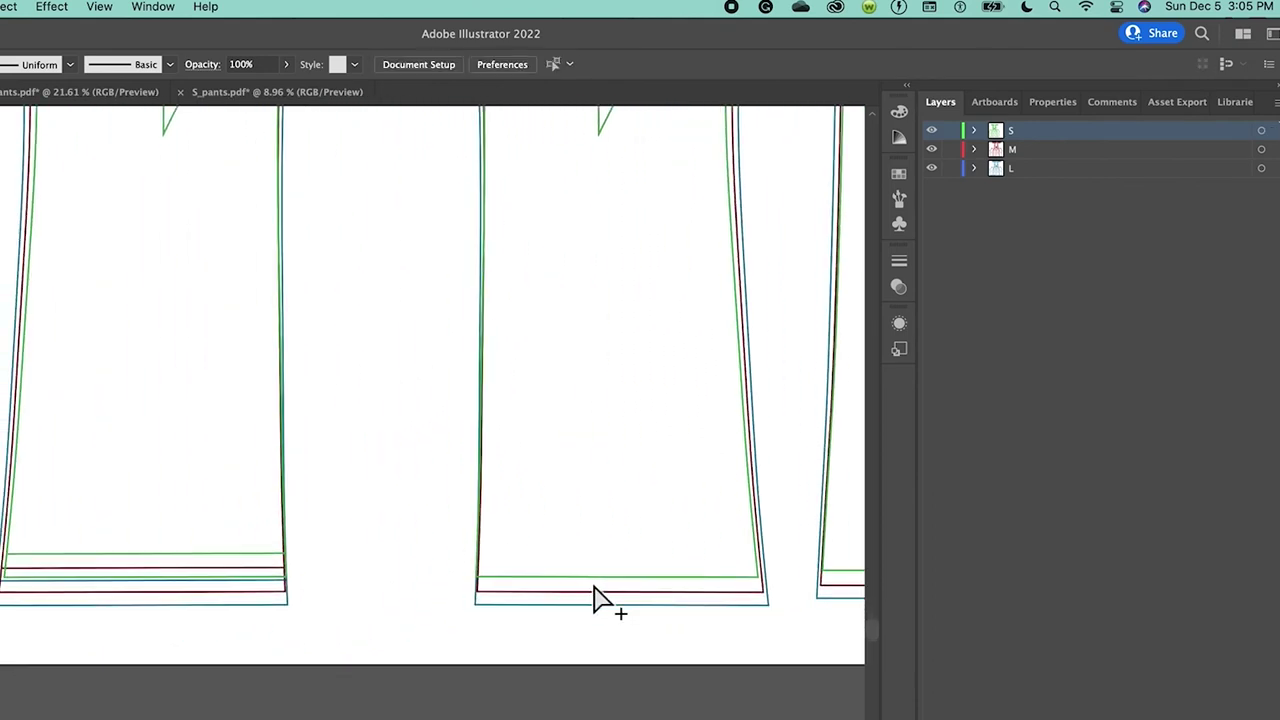
pyautogui.hscroll(-2, 590, 605)
pyautogui.moveTo(270, 429); pyautogui.dragTo(360, 509)
pyautogui.click(313, 572)
# Lock the S and L layers and delete the inner M hem fold lines from the left front and left back legs
pyautogui.click(951, 130)
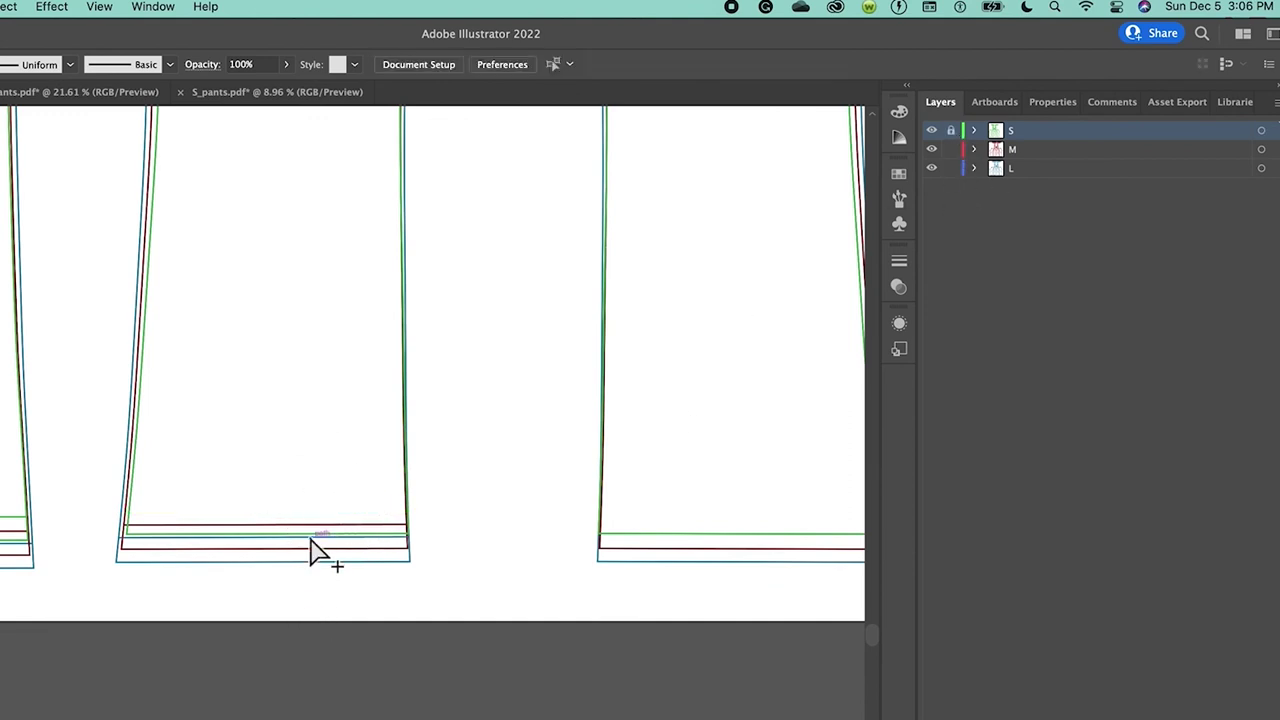
pyautogui.moveTo(264, 456); pyautogui.dragTo(323, 552)
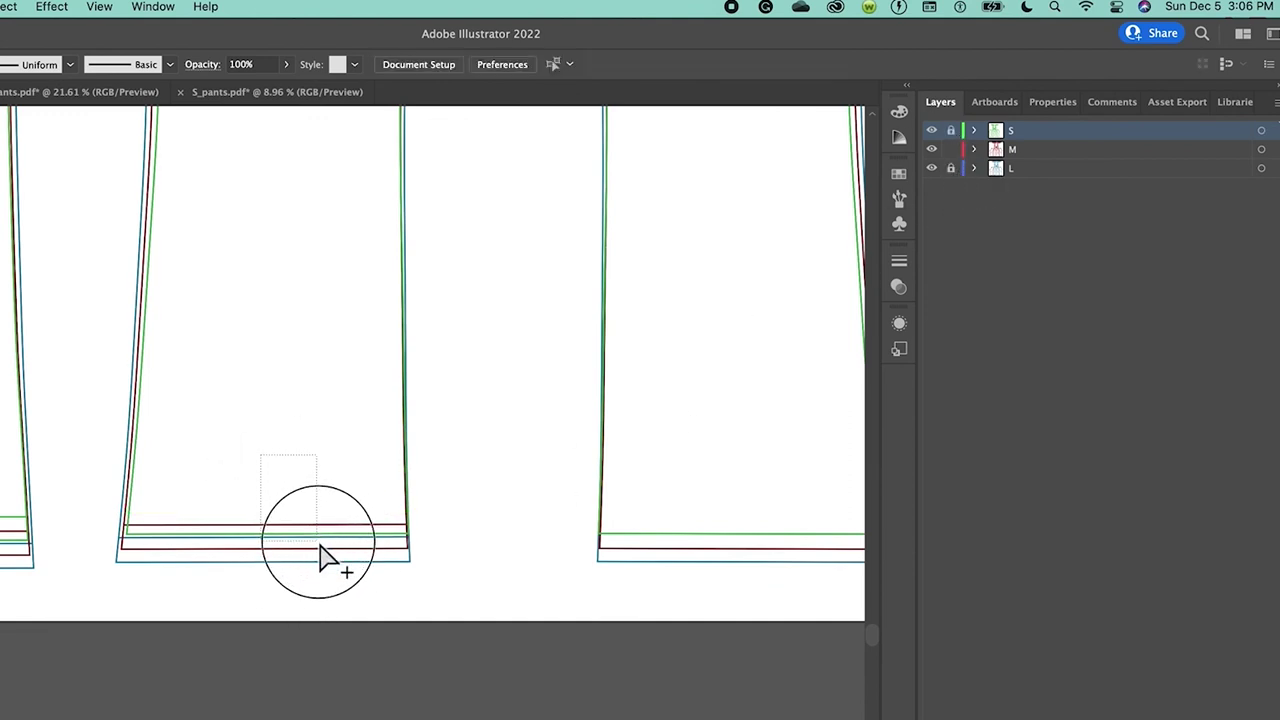
pyautogui.press('Delete')
pyautogui.hscroll(-5, 420, 509)
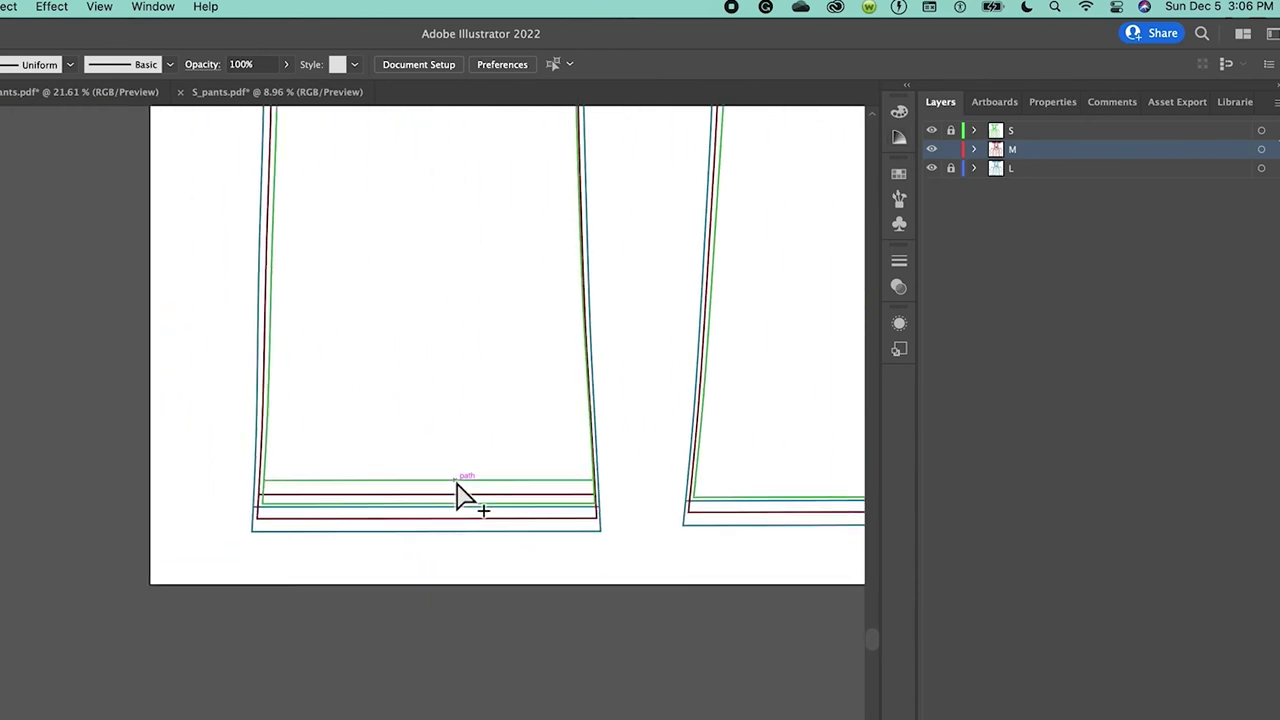
pyautogui.moveTo(438, 398); pyautogui.dragTo(479, 512)
pyautogui.press('Delete')
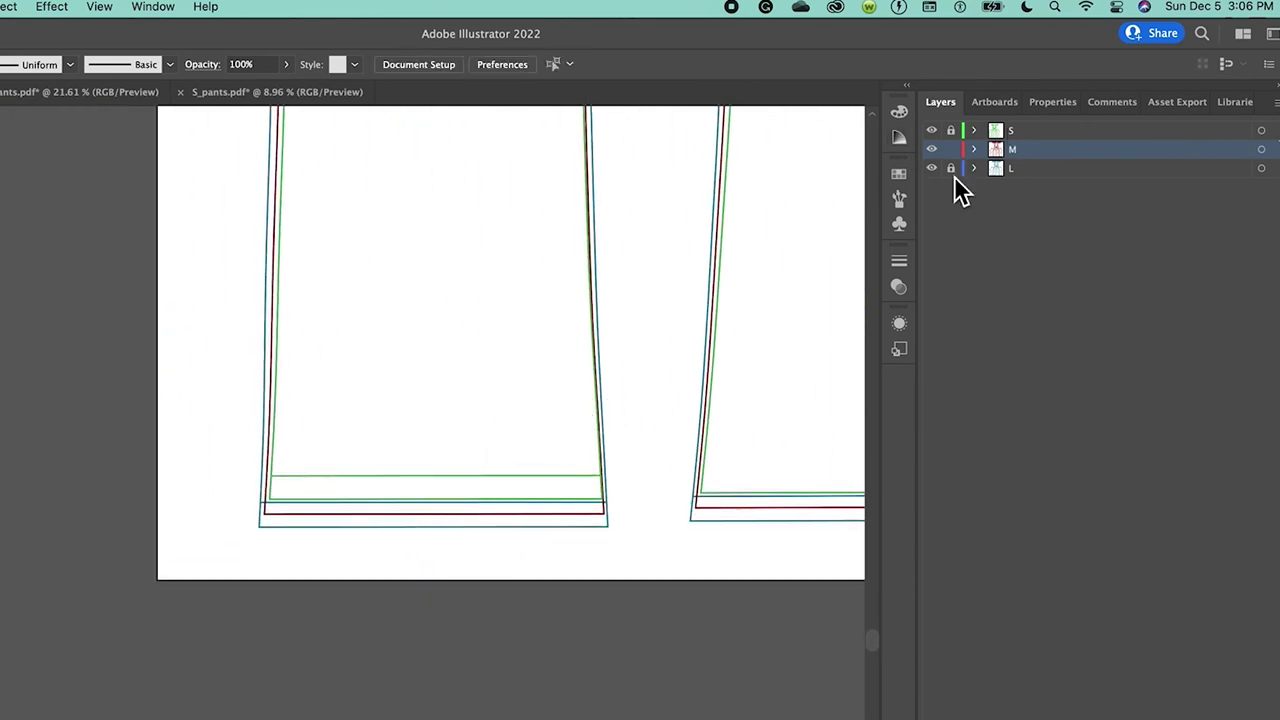
# Lock M, unlock L, and delete the inner L hem fold lines from the left back and left front legs
pyautogui.moveTo(396, 396); pyautogui.dragTo(454, 535)
pyautogui.press('Delete')
pyautogui.hscroll(5, 726, 418)
pyautogui.moveTo(486, 337); pyautogui.dragTo(550, 510)
pyautogui.press('Delete')
pyautogui.hscroll(5, 665, 428)
pyautogui.hscroll(-5, 638, 420)
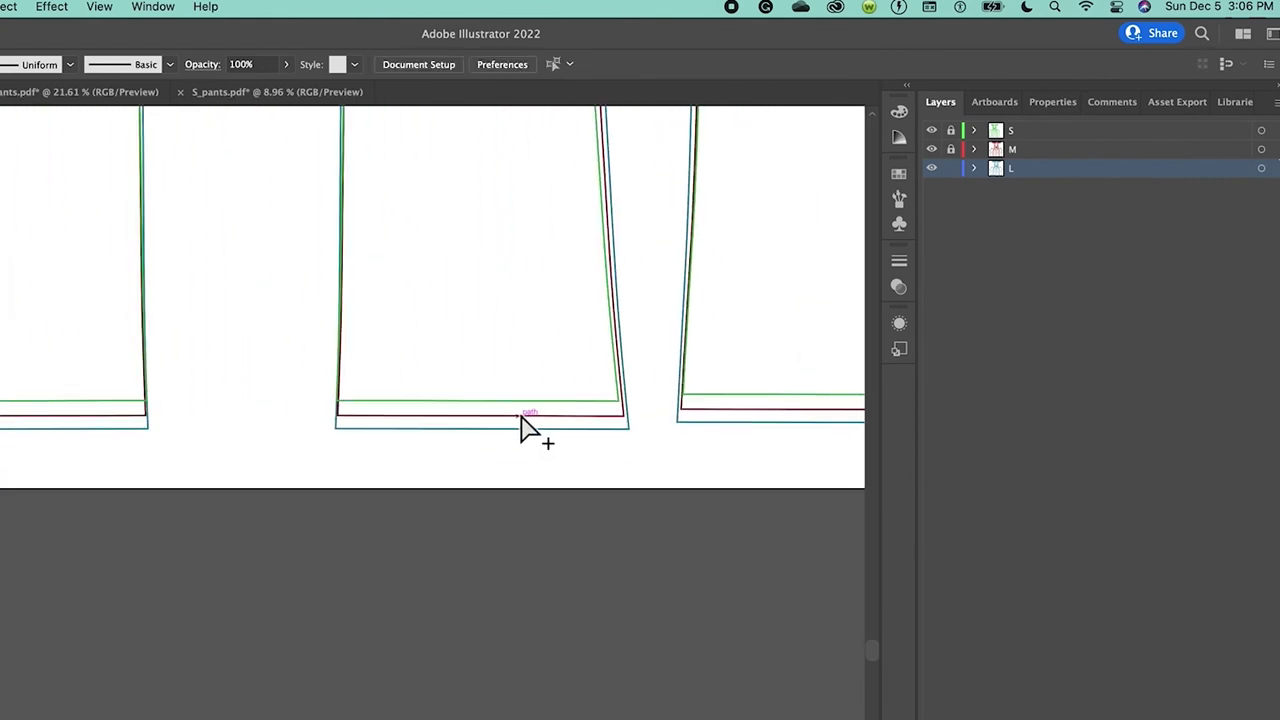
pyautogui.hscroll(-3, 560, 410)
pyautogui.scroll(1, 570, 402)
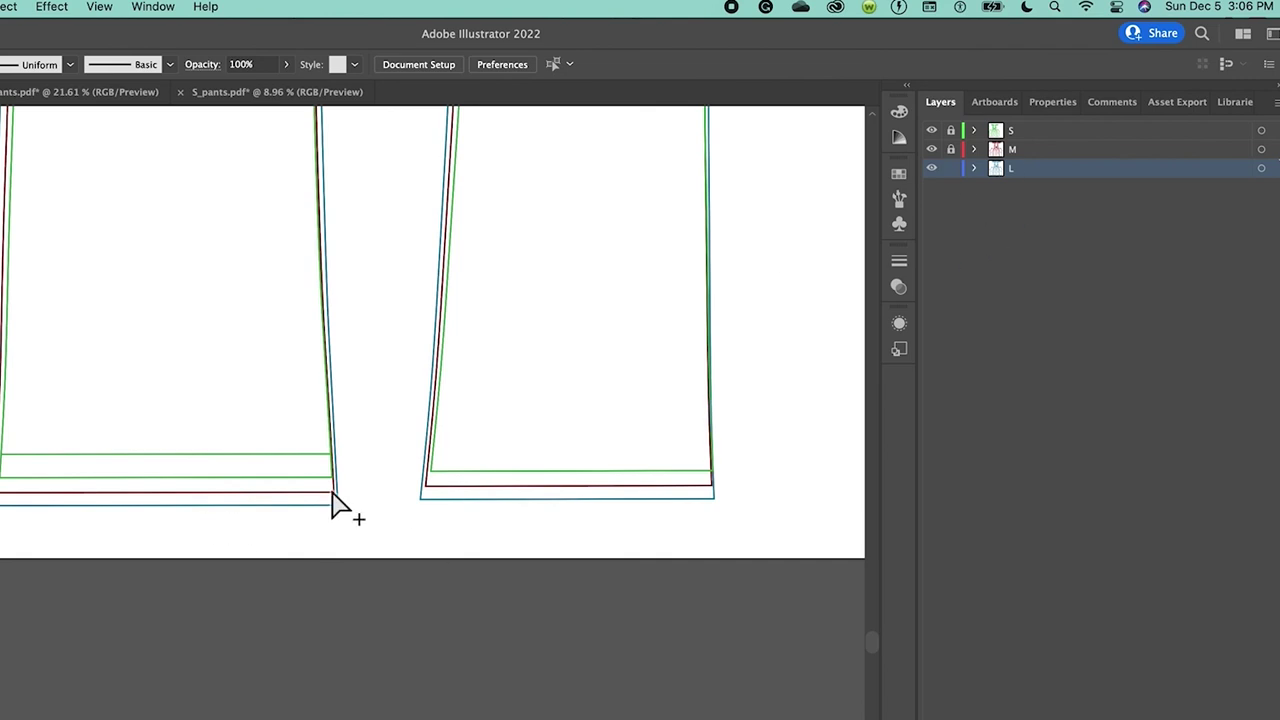
# Lock the L and M layers, unlock S, and delete the remaining inner S hem fold line
pyautogui.click(951, 168)
pyautogui.click(951, 149)
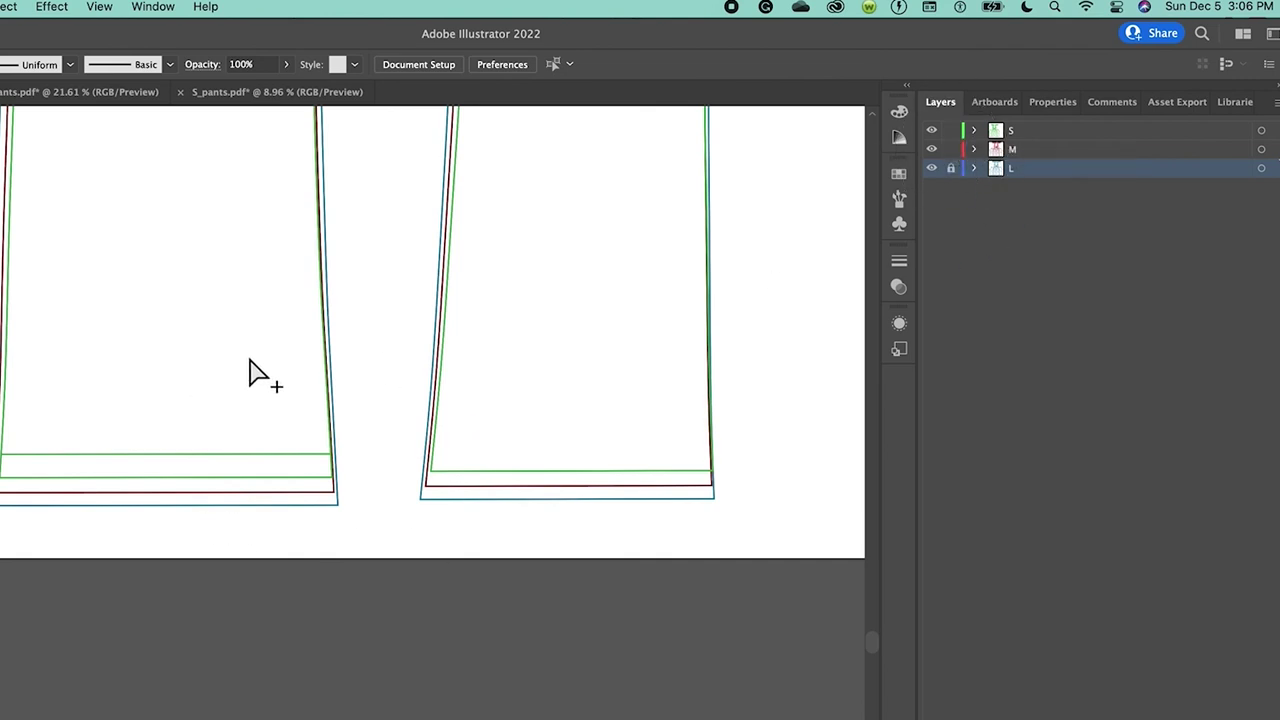
pyautogui.moveTo(151, 337); pyautogui.dragTo(242, 462)
pyautogui.press('Delete')
# Examine the nested S, M and L pieces from the legs up to the waistbands for leftover duplicate lines
pyautogui.scroll(1, 470, 340)
pyautogui.scroll(2, 513, 304)
pyautogui.keyDown('alt'); pyautogui.scroll(-3, 528, 512); pyautogui.keyUp('alt')
pyautogui.keyDown('alt'); pyautogui.scroll(3, 749, 507); pyautogui.keyUp('alt')
pyautogui.scroll(2, 739, 497)
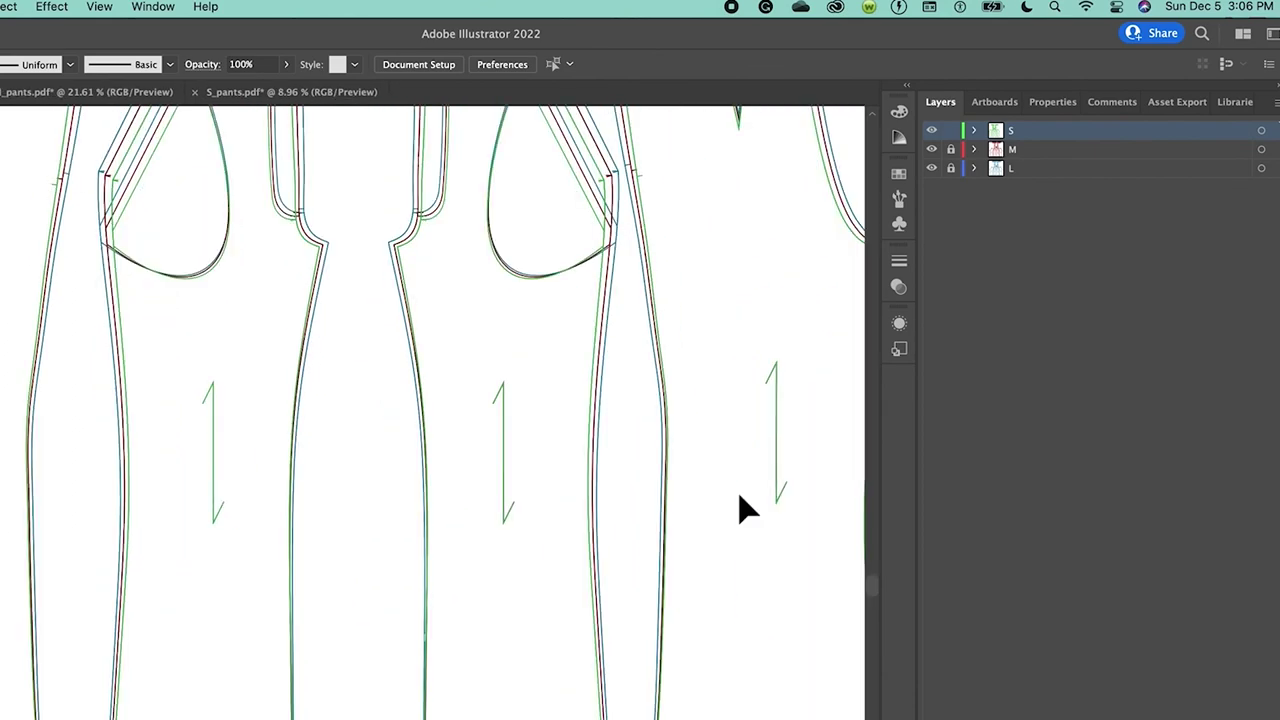
pyautogui.keyDown('alt'); pyautogui.scroll(-2, 740, 510); pyautogui.keyUp('alt')
pyautogui.keyDown('alt'); pyautogui.scroll(-2, 810, 418); pyautogui.keyUp('alt')
pyautogui.scroll(2, 569, 366)
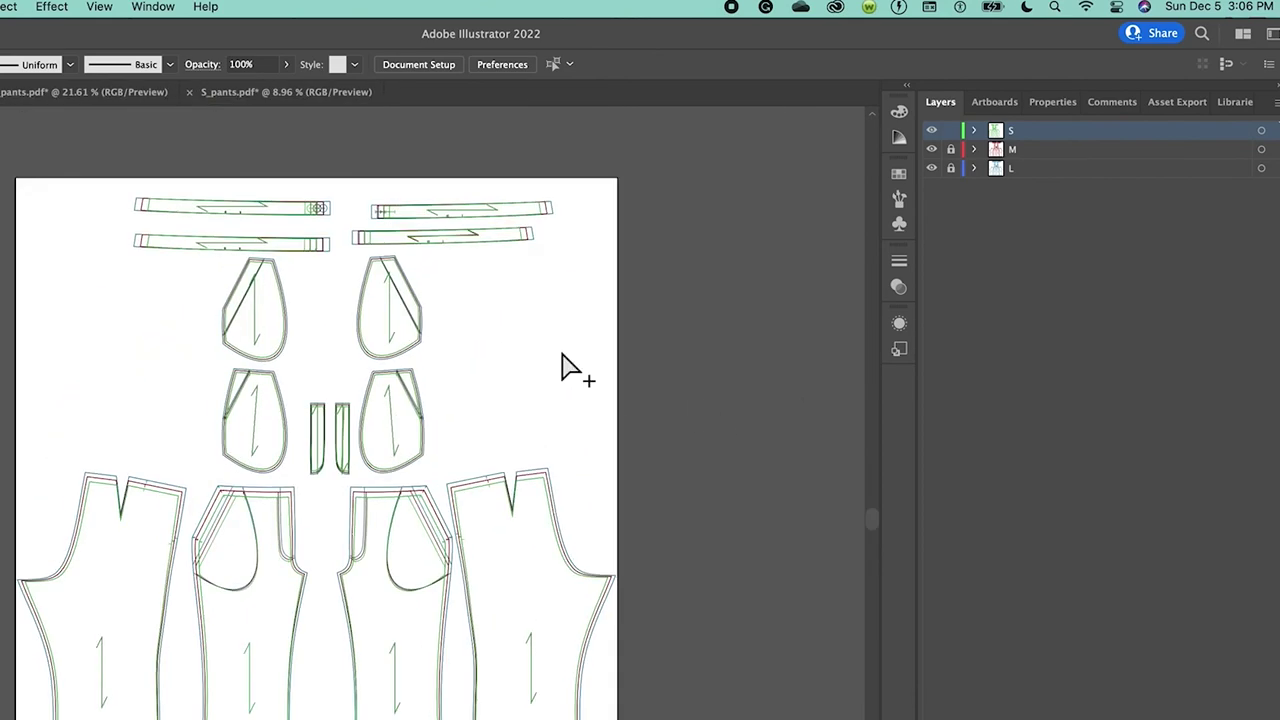
pyautogui.keyDown('alt'); pyautogui.scroll(2, 569, 366); pyautogui.keyUp('alt')
pyautogui.scroll(1, 563, 367)
pyautogui.keyDown('alt'); pyautogui.scroll(-3, 563, 367); pyautogui.keyUp('alt')
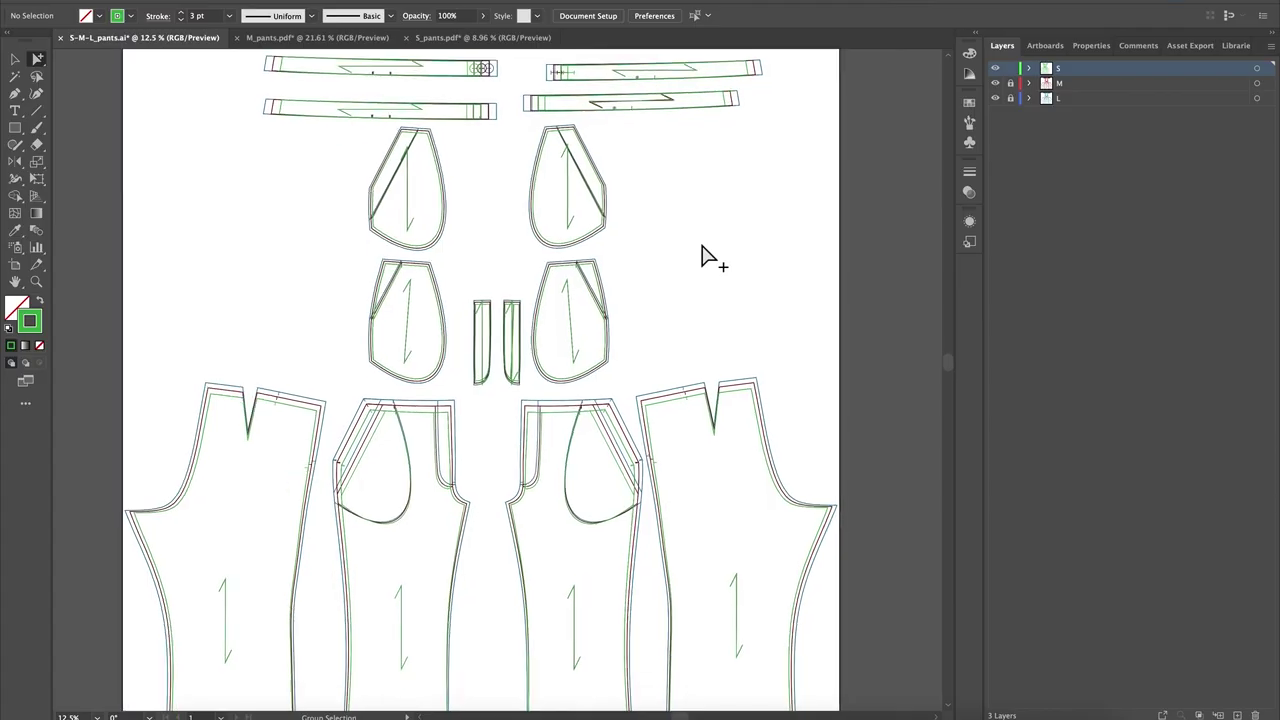
pyautogui.scroll(-2, 703, 256)
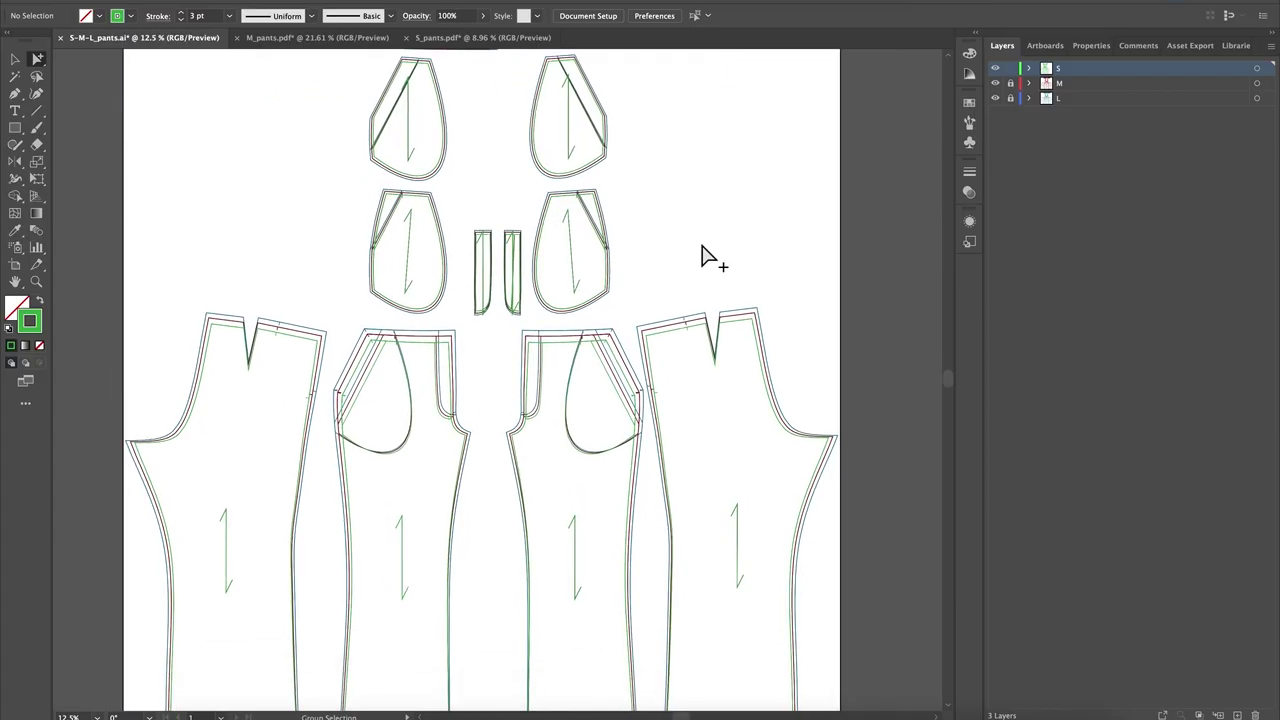
pyautogui.hscroll(-5, 703, 256)
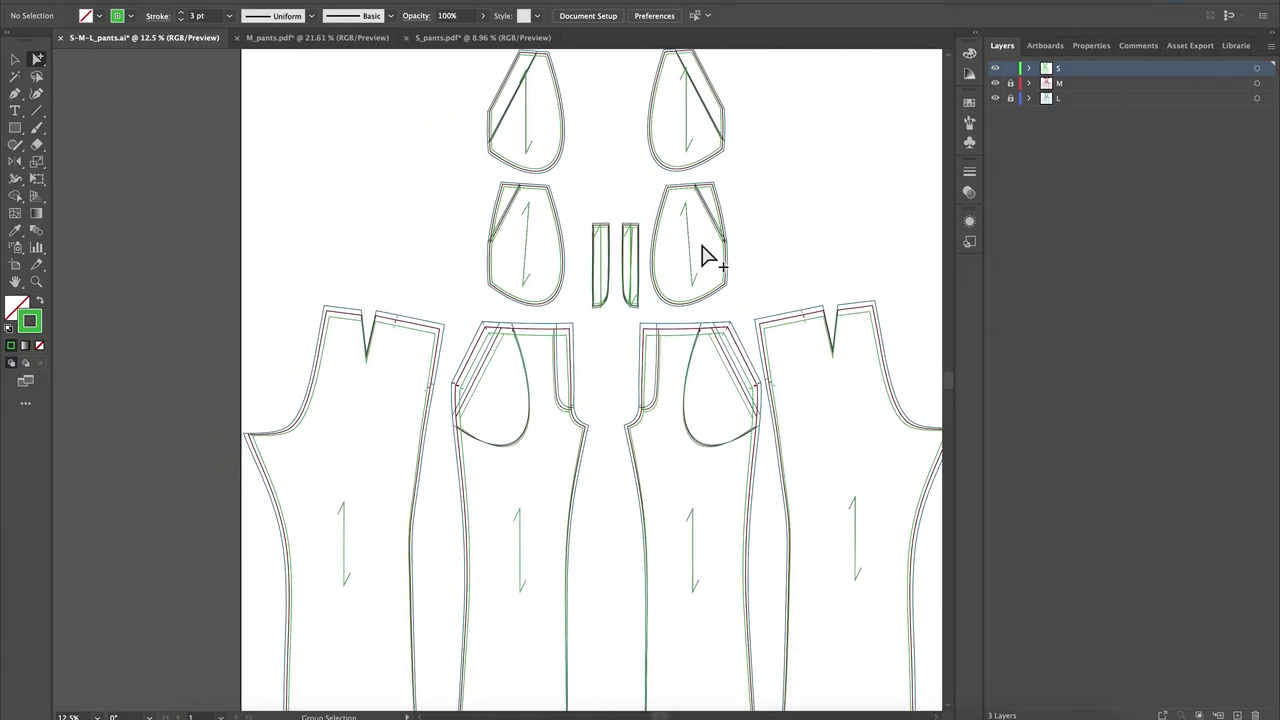
pyautogui.hscroll(1, 703, 256)
pyautogui.scroll(-1, 703, 256)
pyautogui.hscroll(2, 703, 256)
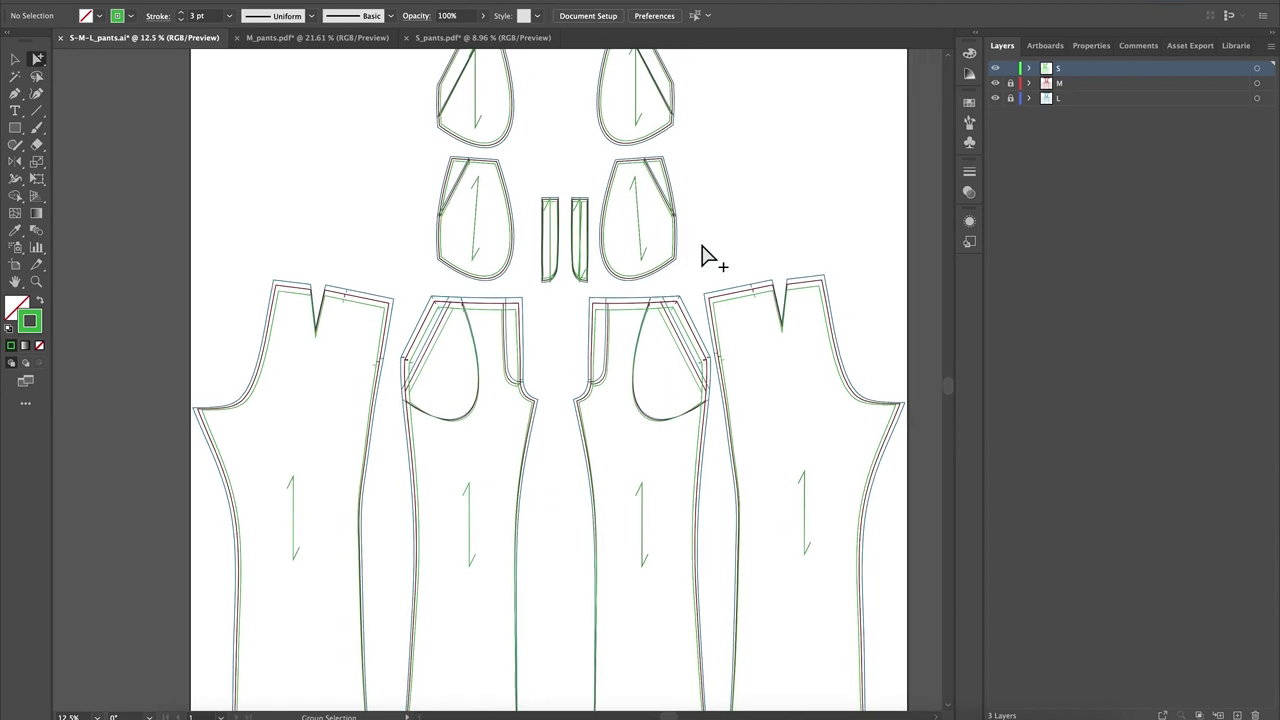
pyautogui.scroll(5, 700, 251)
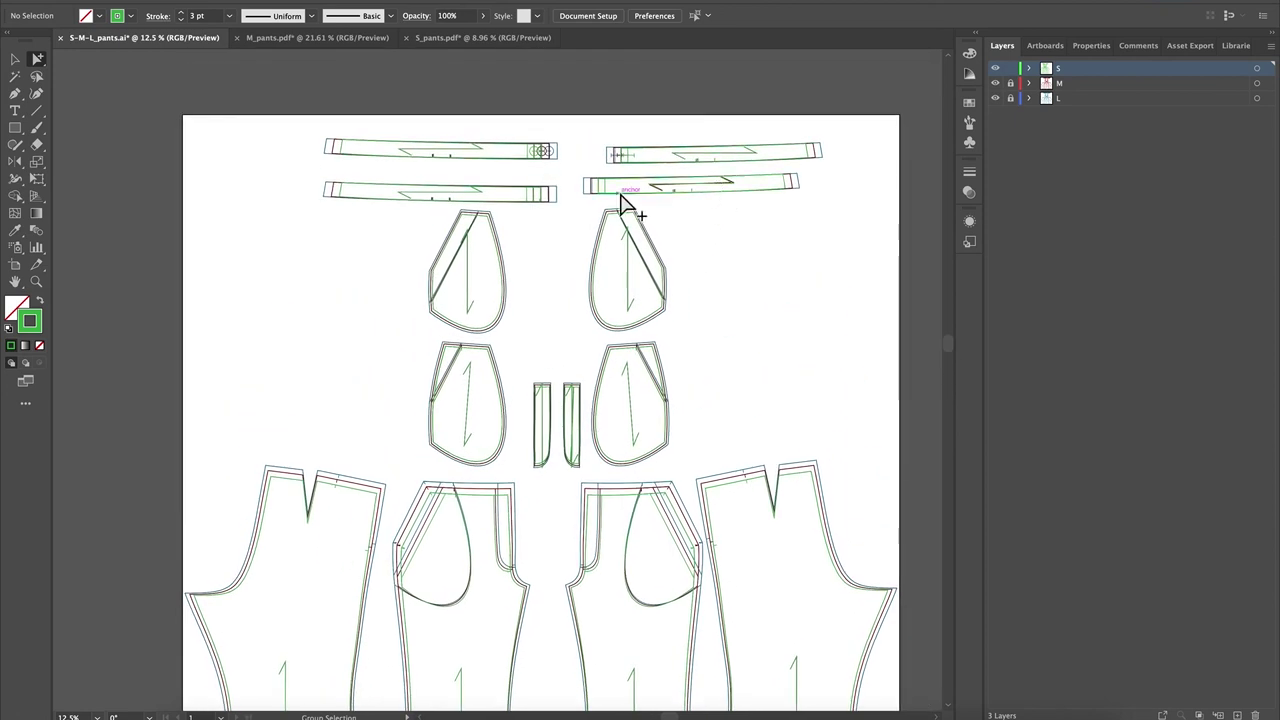
# Lock the S layer, unlock M and L, and delete the duplicate M grainline from the lower right waistband
pyautogui.click(36, 281)
pyautogui.moveTo(717, 157); pyautogui.dragTo(808, 193)
pyautogui.click(563, 446)
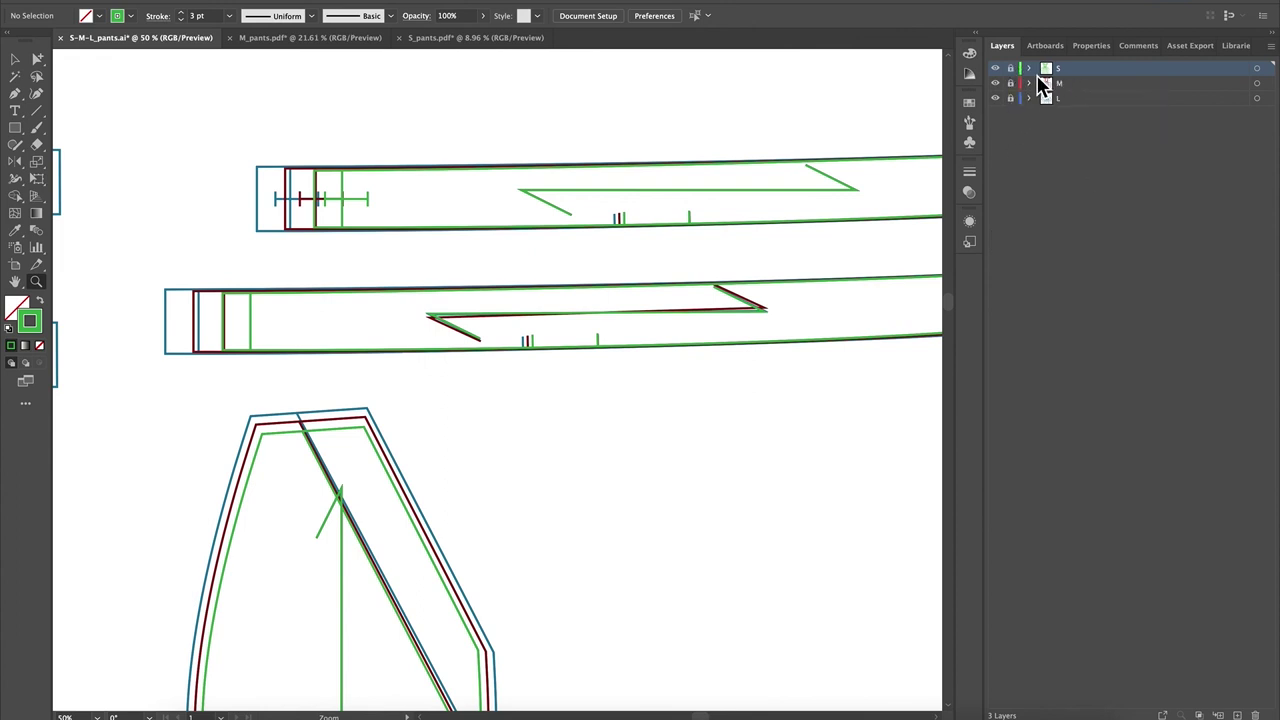
pyautogui.moveTo(1011, 84); pyautogui.dragTo(1011, 99)
pyautogui.click(38, 61)
pyautogui.click(478, 336)
pyautogui.press('Delete')
# Examine the left waistbands, pocket pieces and fly pieces for leftover M and L grainlines
pyautogui.hscroll(15, 481, 333)
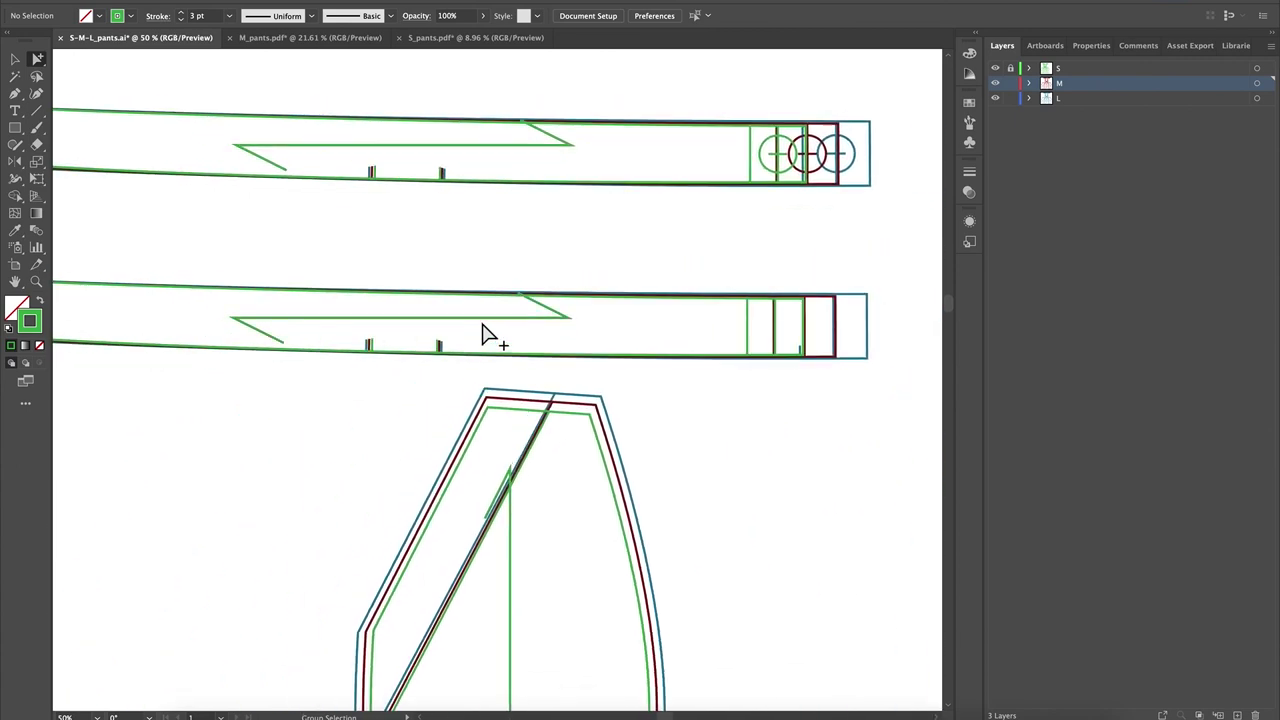
pyautogui.scroll(-3, 481, 333)
pyautogui.hscroll(-3, 481, 333)
pyautogui.click(291, 242)
pyautogui.scroll(2, 566, 194)
pyautogui.scroll(-6, 571, 194)
pyautogui.hscroll(2, 571, 194)
pyautogui.scroll(-10, 566, 194)
pyautogui.hscroll(3, 566, 194)
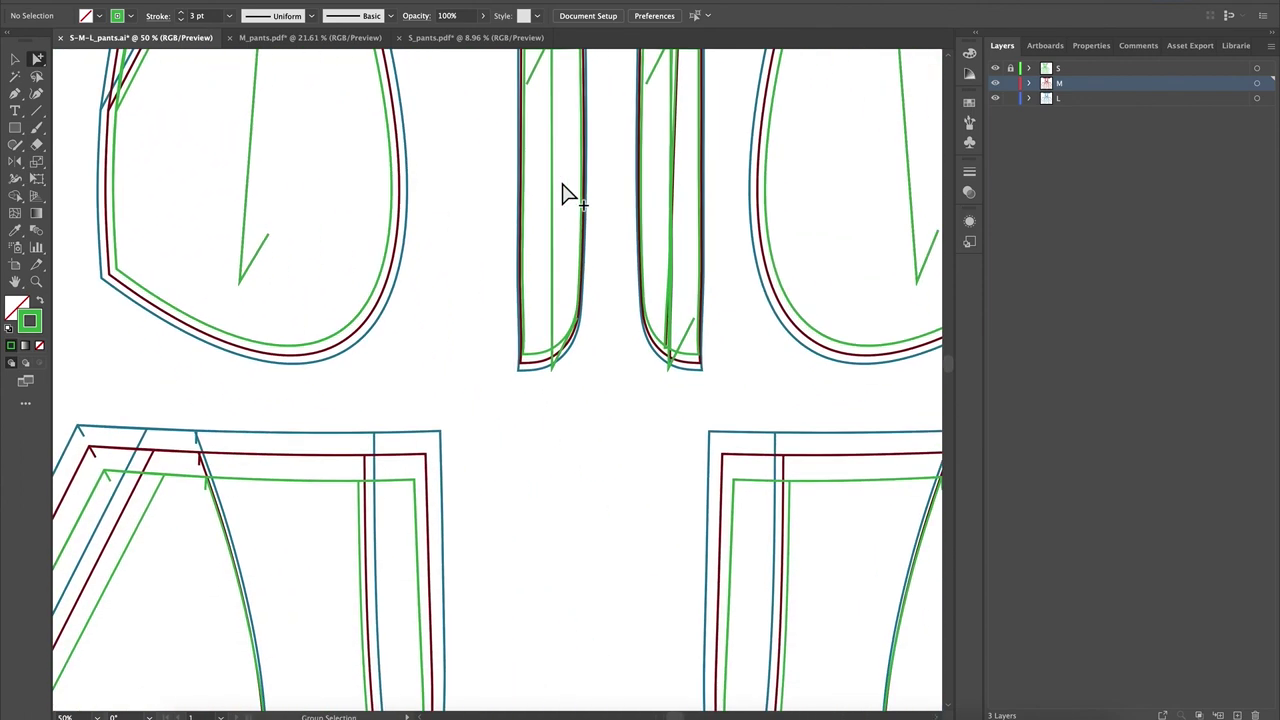
# Delete the leftover duplicate grainline beneath the S grainlines on the right fly piece
pyautogui.scroll(2, 566, 190)
pyautogui.hscroll(1, 566, 190)
pyautogui.click(610, 252)
pyautogui.click(620, 259)
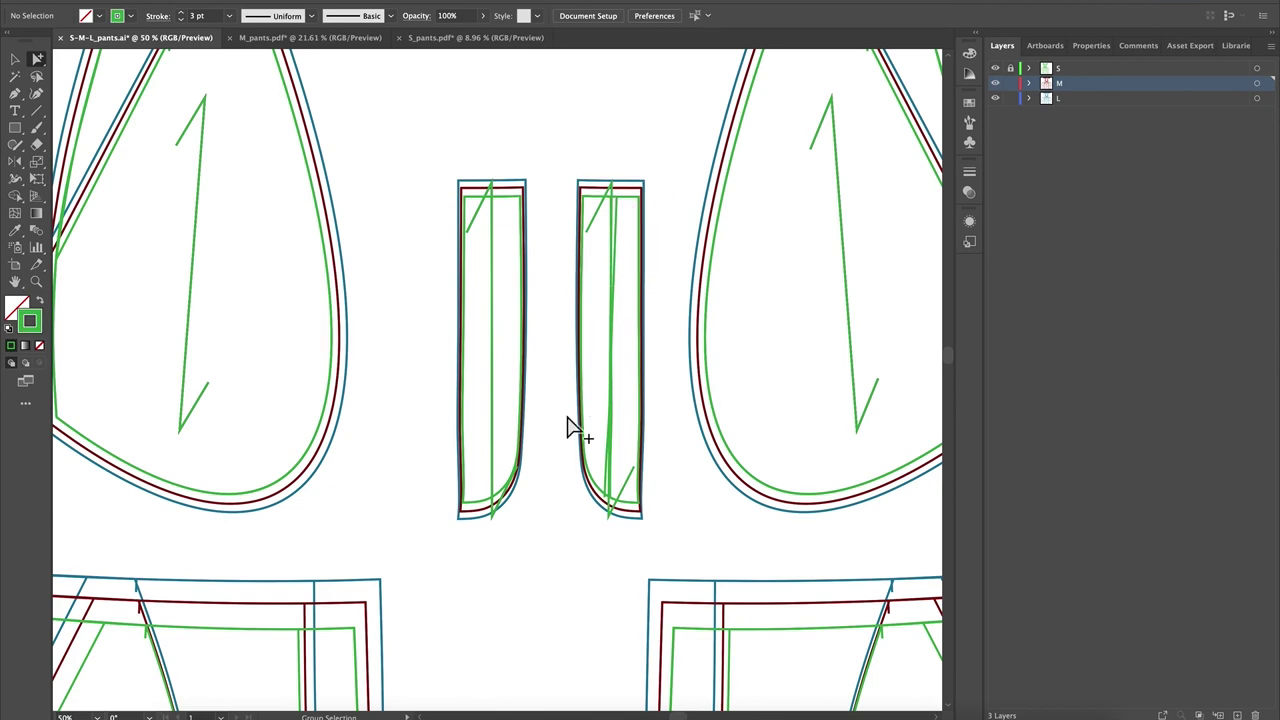
# Check the front leg pieces for leftover M and L grainlines
pyautogui.scroll(-3, 567, 420)
pyautogui.scroll(-5, 567, 430)
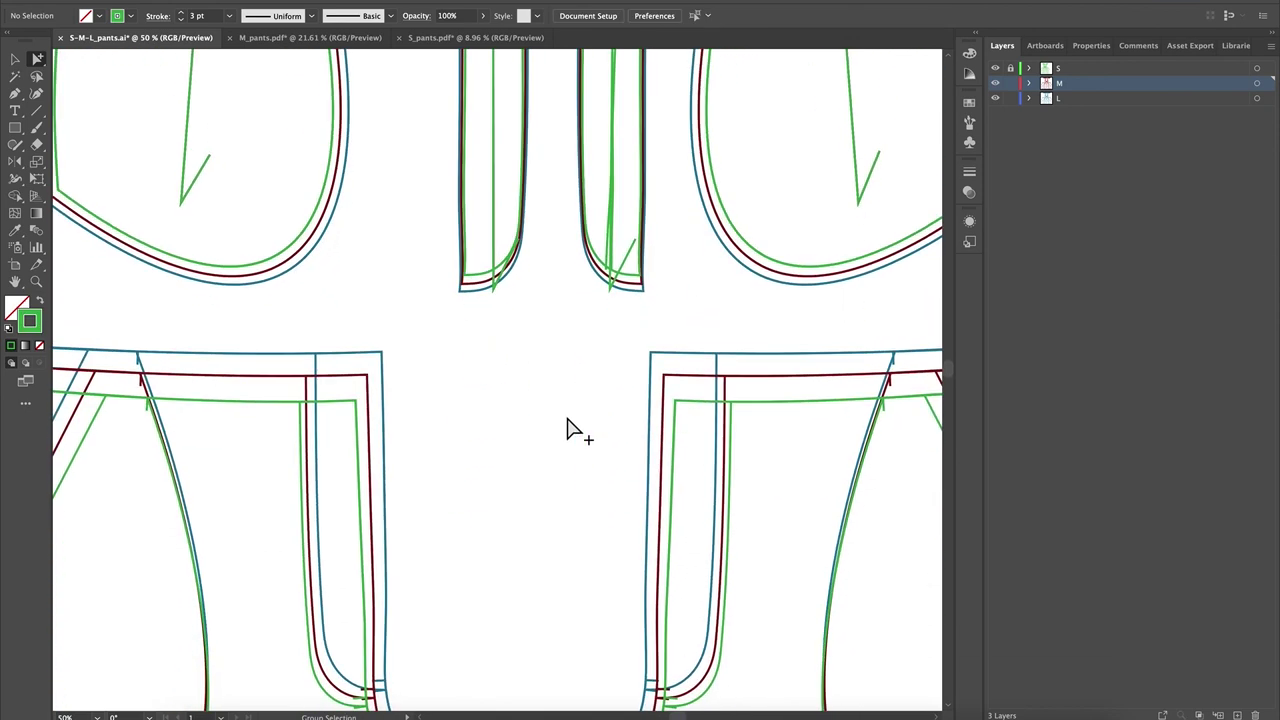
pyautogui.scroll(-2, 575, 430)
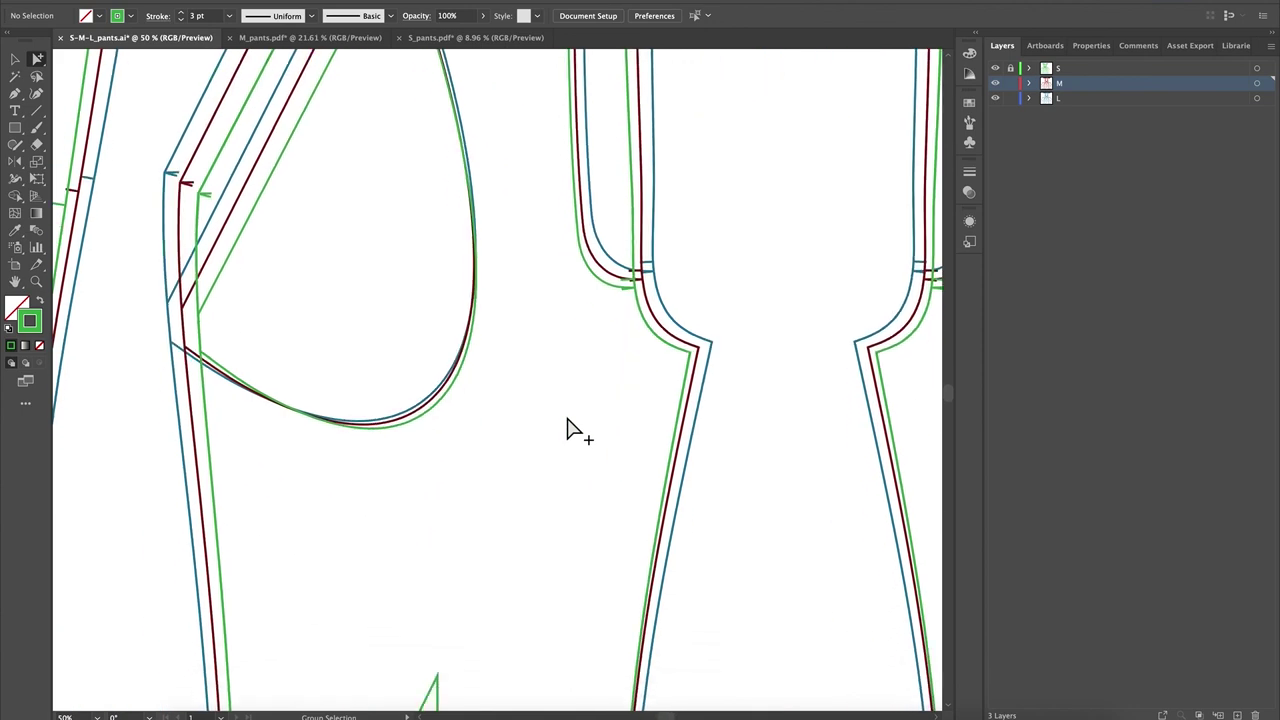